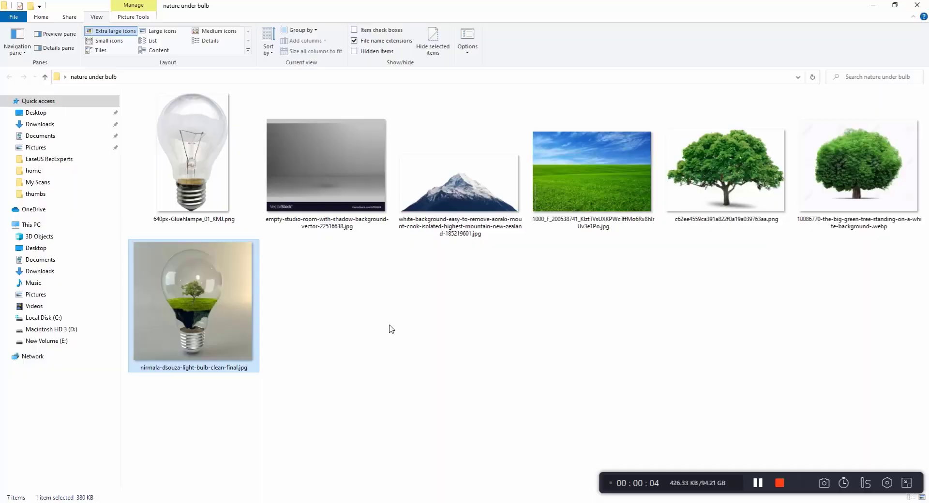
- Switch to Photoshop and start creating a new document
{"action": "key", "text": "alt+Tab"}
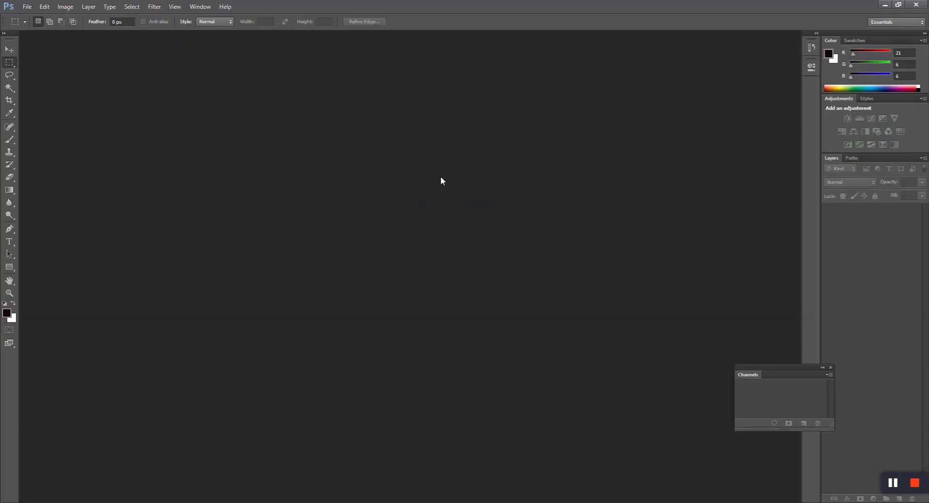
{"action": "left_click", "coordinate": [27, 7]}
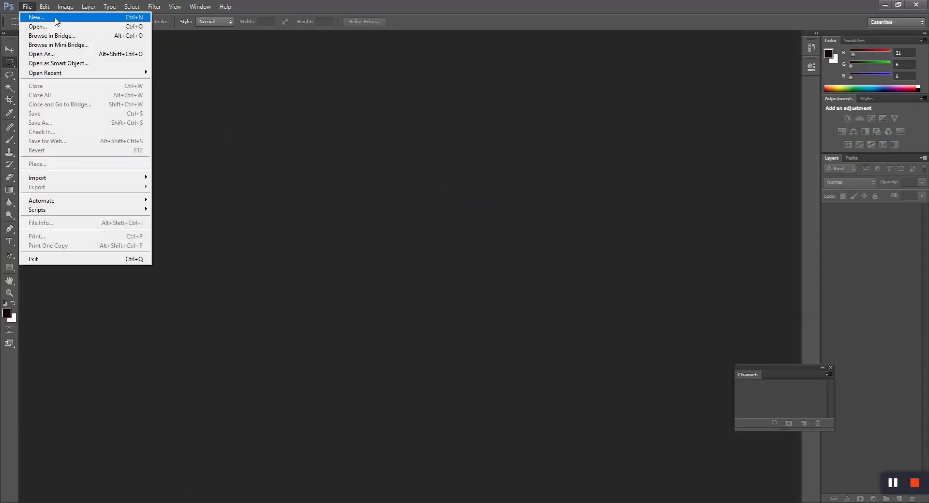
{"action": "left_click", "coordinate": [55, 21]}
{"action": "left_click", "coordinate": [492, 147]}
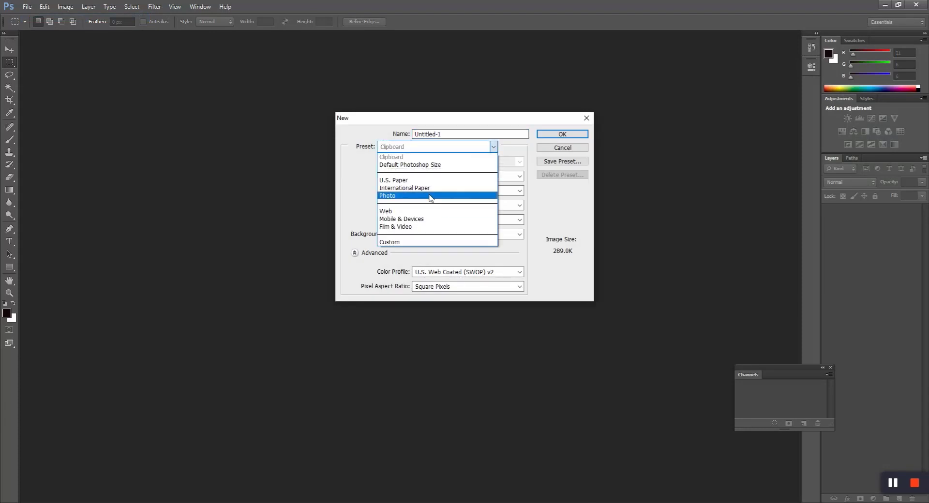
{"action": "left_click", "coordinate": [429, 196]}
{"action": "left_click", "coordinate": [485, 163]}
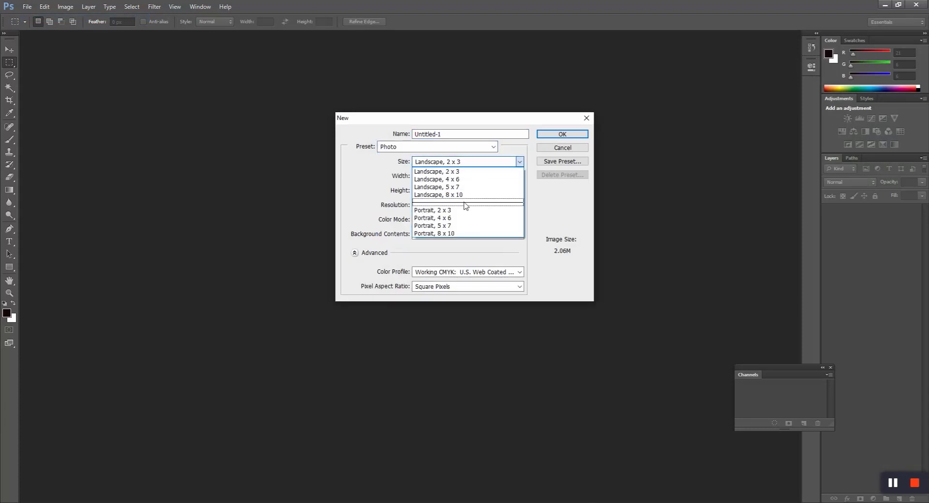
{"action": "left_click", "coordinate": [486, 164]}
{"action": "left_click", "coordinate": [487, 166]}
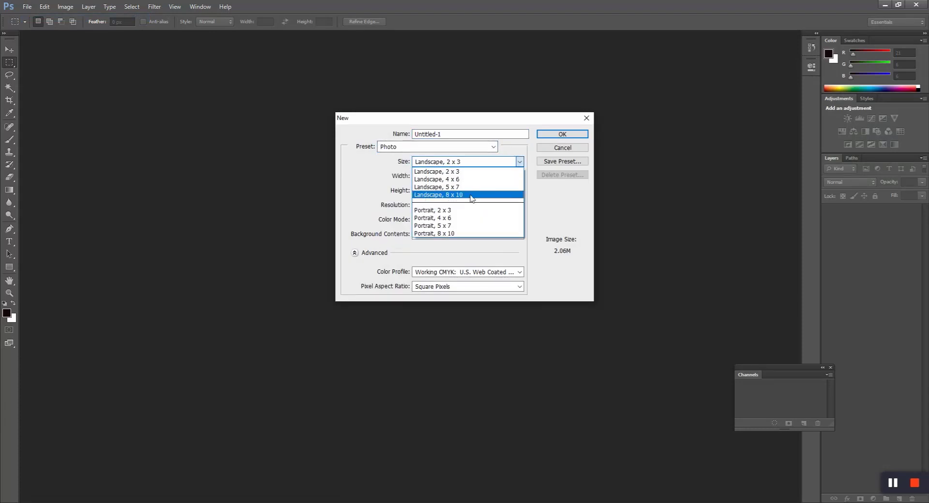
{"action": "left_click", "coordinate": [372, 182]}
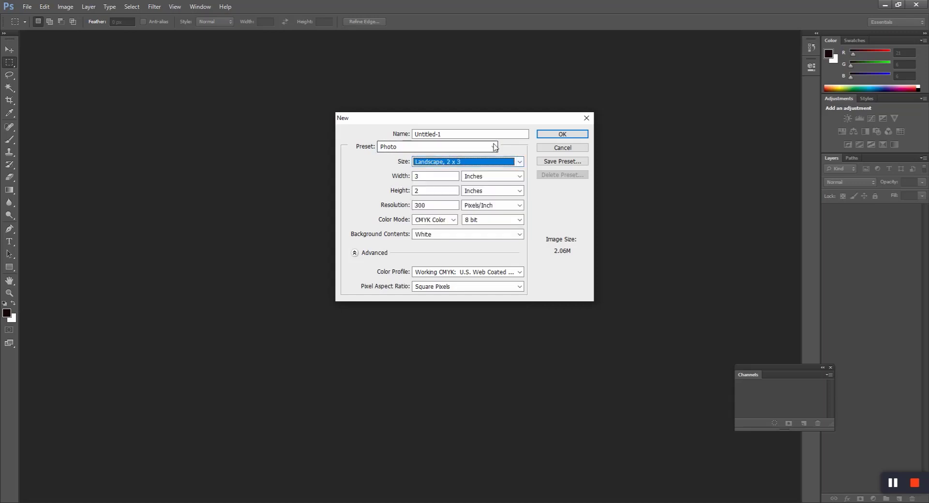
{"action": "left_click", "coordinate": [506, 164]}
{"action": "left_click", "coordinate": [507, 166]}
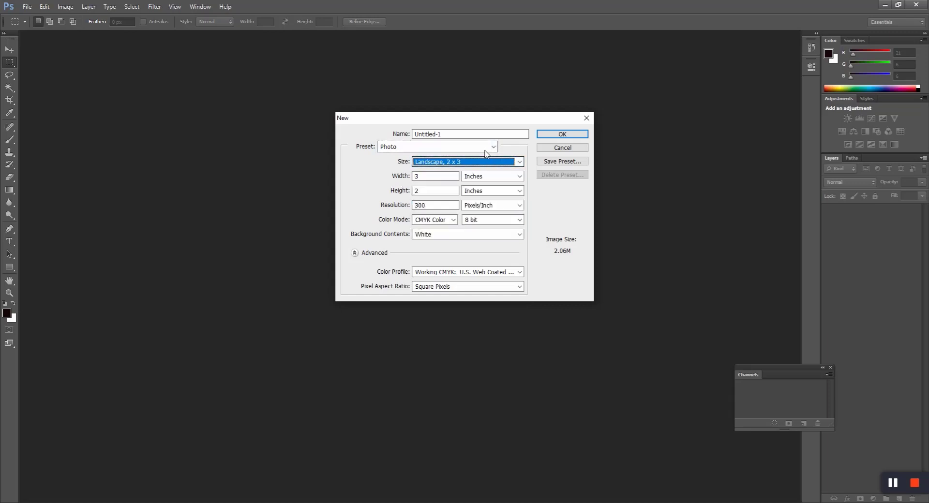
- Create the new document from the Web preset at 1600 x 1200 pixels
{"action": "left_click", "coordinate": [486, 150]}
{"action": "left_click", "coordinate": [474, 208]}
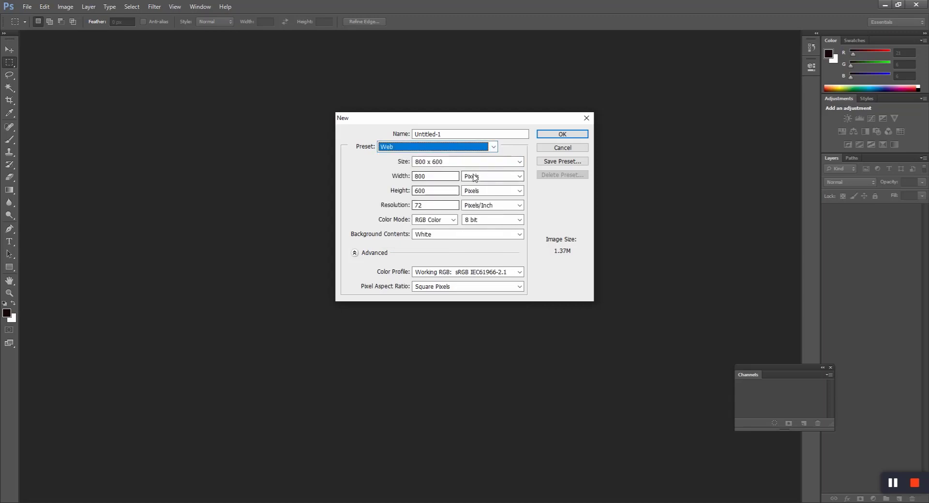
{"action": "left_click", "coordinate": [483, 161]}
{"action": "left_click", "coordinate": [467, 206]}
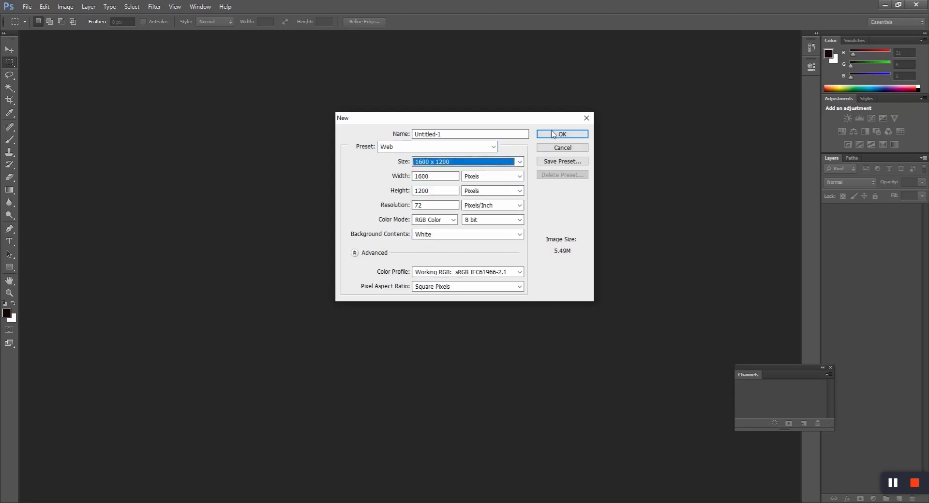
{"action": "left_click", "coordinate": [553, 134]}
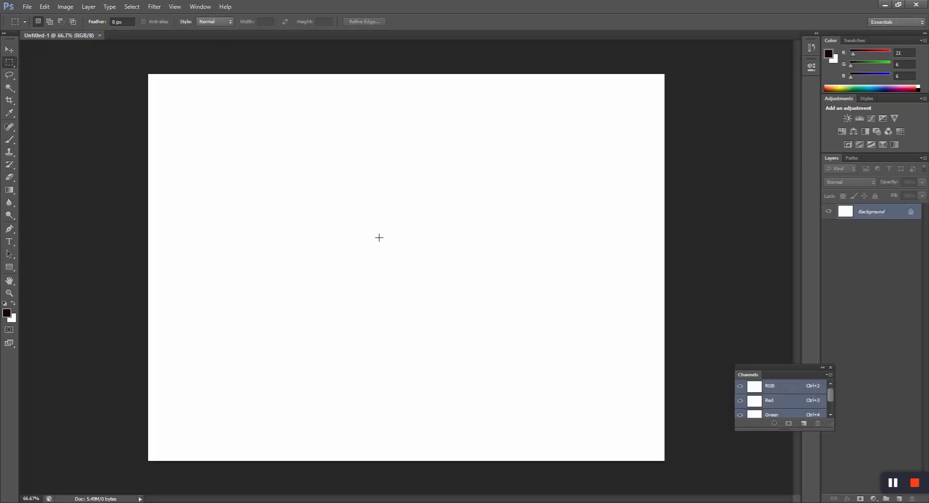
- Crop equal strips off the top and bottom of the canvas, and reposition the floating Channels panel away from the layer list
{"action": "key", "text": "ctrl+minus"}
{"action": "key", "text": "c"}
{"action": "right_click", "coordinate": [340, 143]}
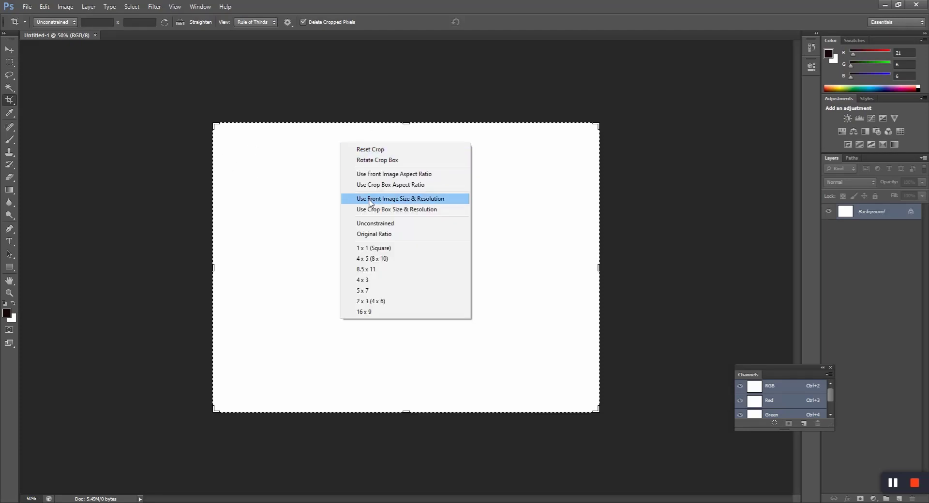
{"action": "key", "text": "Escape"}
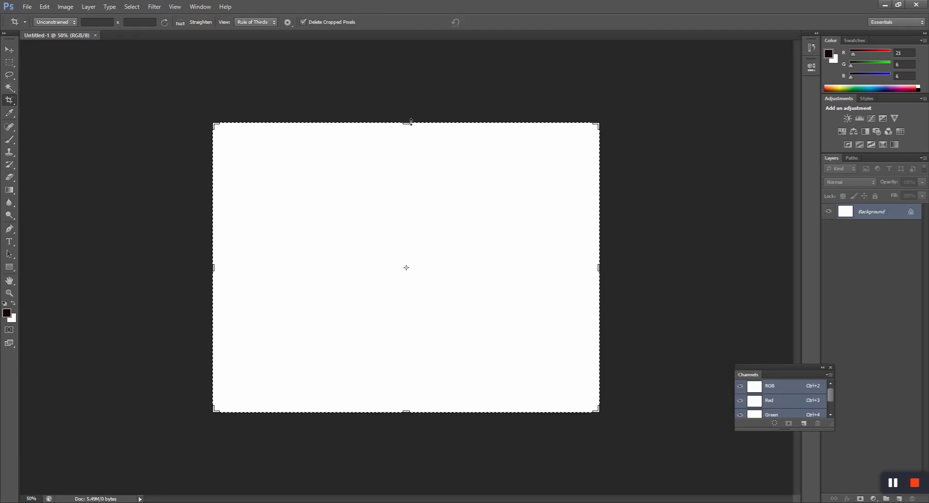
{"action": "left_click_drag", "start_coordinate": [411, 121], "coordinate": [411, 144]}
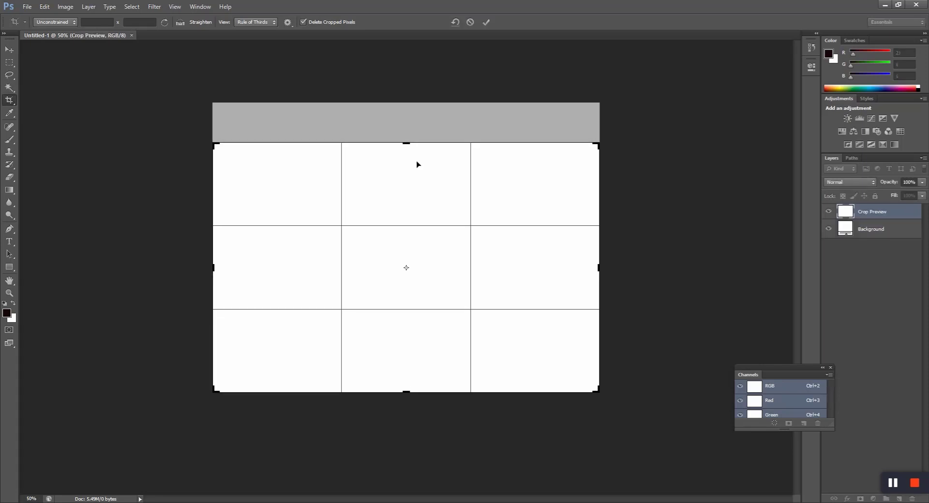
{"action": "key", "text": "Return"}
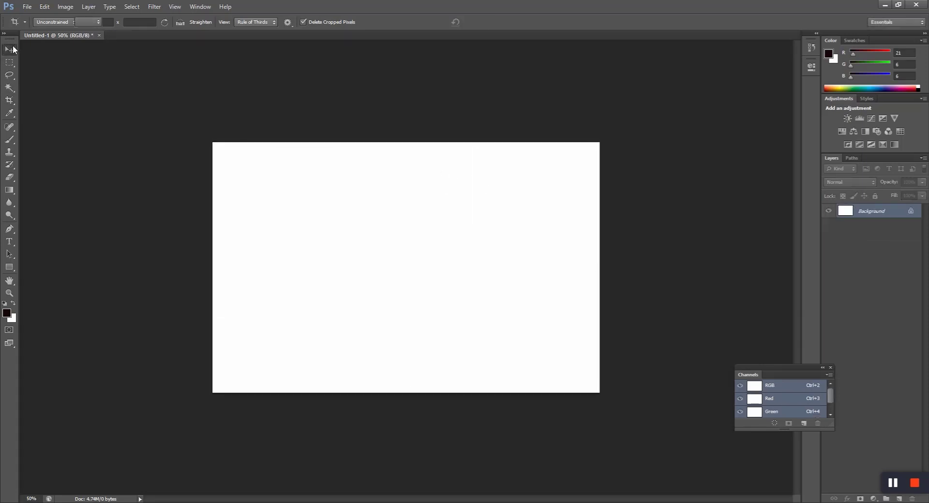
{"action": "left_click", "coordinate": [12, 49]}
{"action": "left_click_drag", "start_coordinate": [777, 376], "coordinate": [741, 394]}
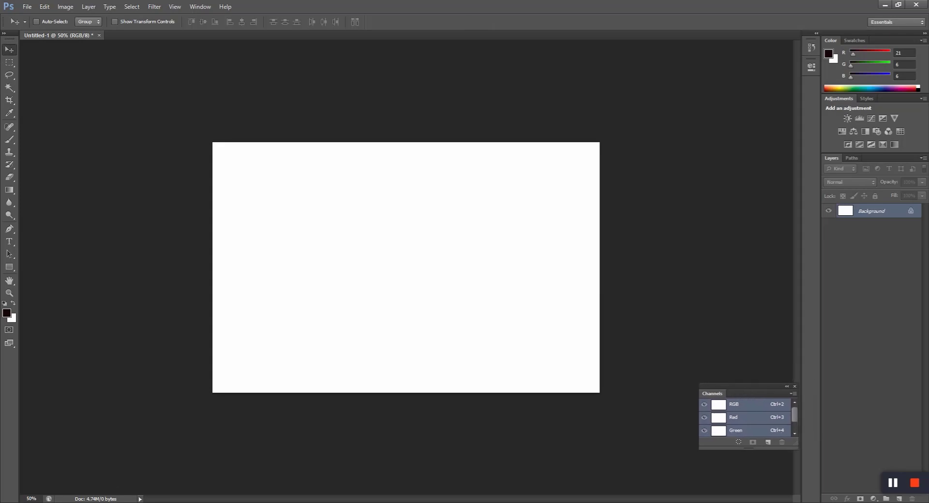
- Place the empty-studio-room-with-shadow-background image from the nature under bulb folder into the document
{"action": "left_click", "coordinate": [193, 452]}
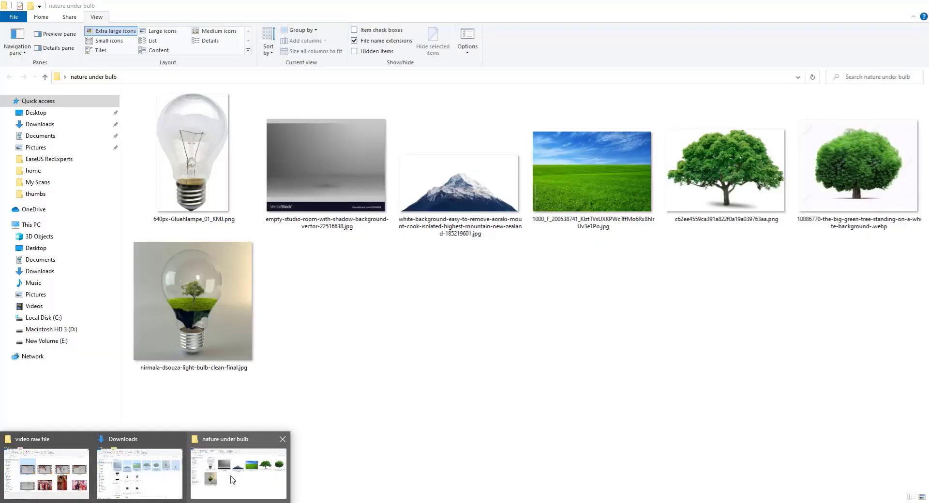
{"action": "left_click", "coordinate": [894, 10]}
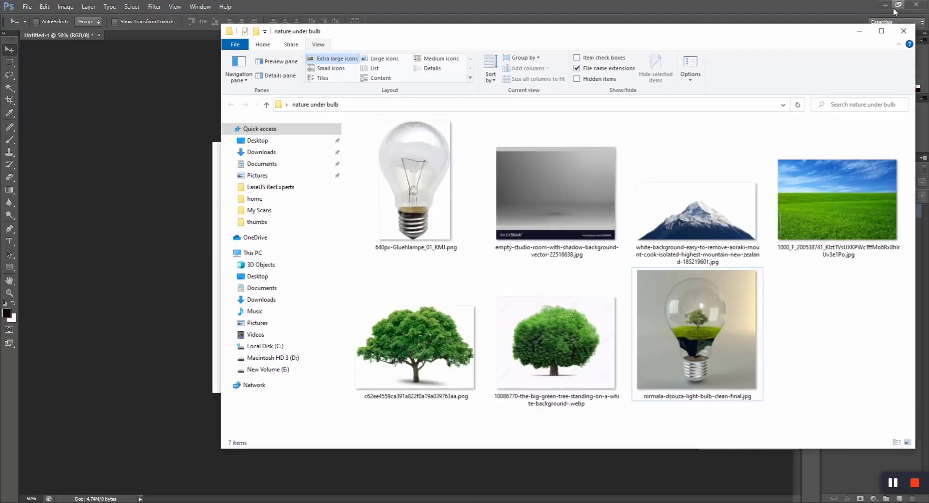
{"action": "left_click_drag", "start_coordinate": [483, 31], "coordinate": [533, 31]}
{"action": "left_click", "coordinate": [723, 308]}
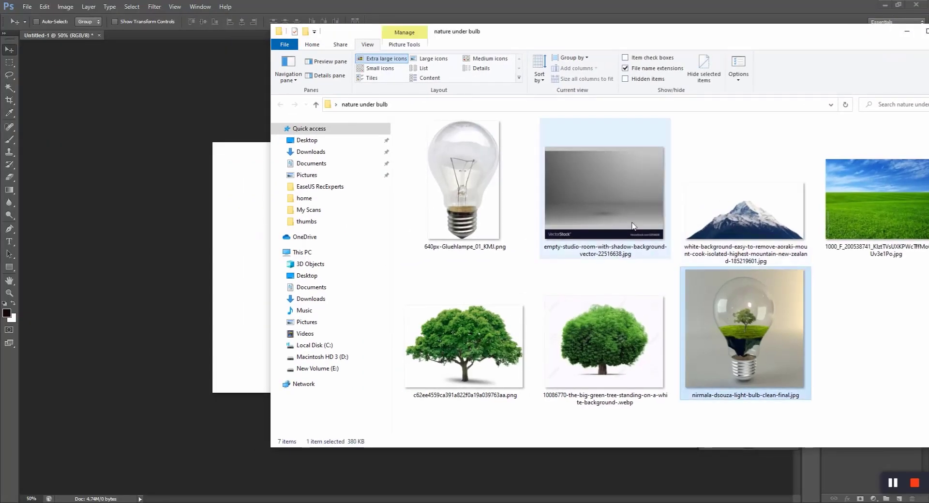
{"action": "left_click_drag", "start_coordinate": [632, 226], "coordinate": [303, 269]}
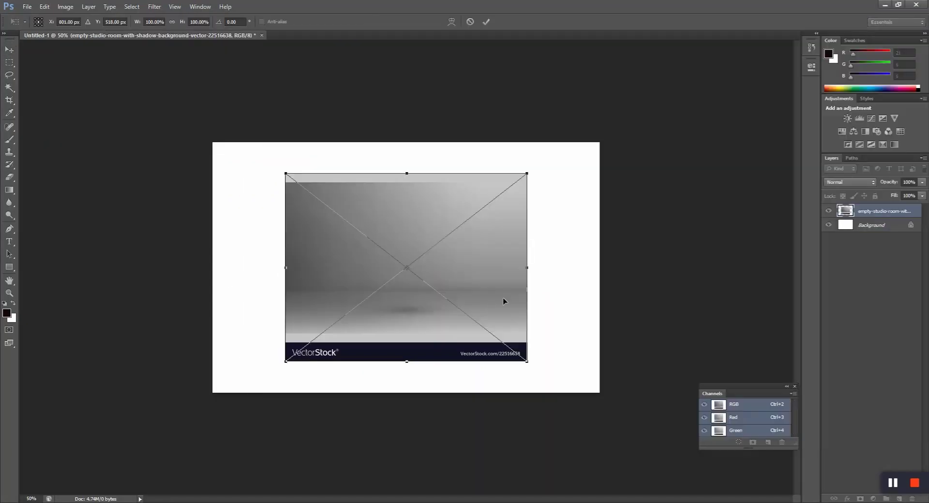
- Scale the studio image proportionally to about 163% from its centre and shift it slightly down on the canvas
{"action": "left_click_drag", "start_coordinate": [529, 362], "coordinate": [617, 402]}
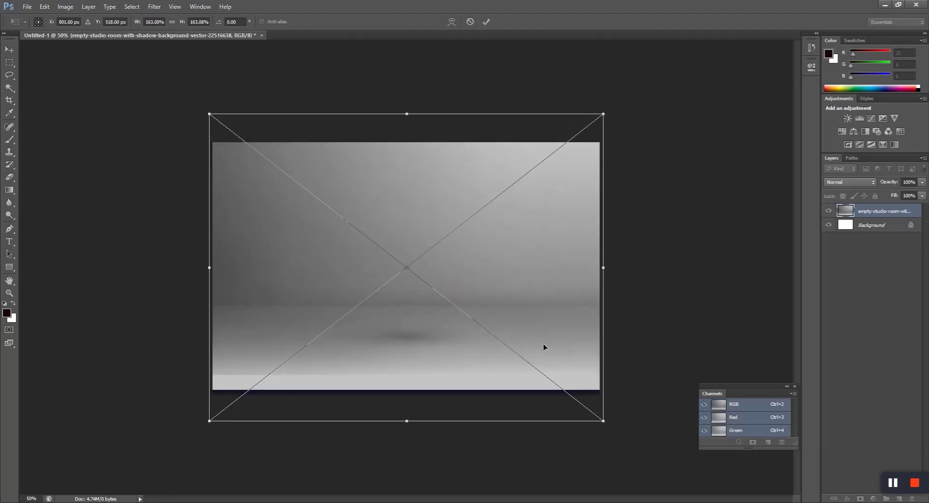
{"action": "left_click_drag", "start_coordinate": [543, 343], "coordinate": [527, 324]}
{"action": "key", "text": "Return"}
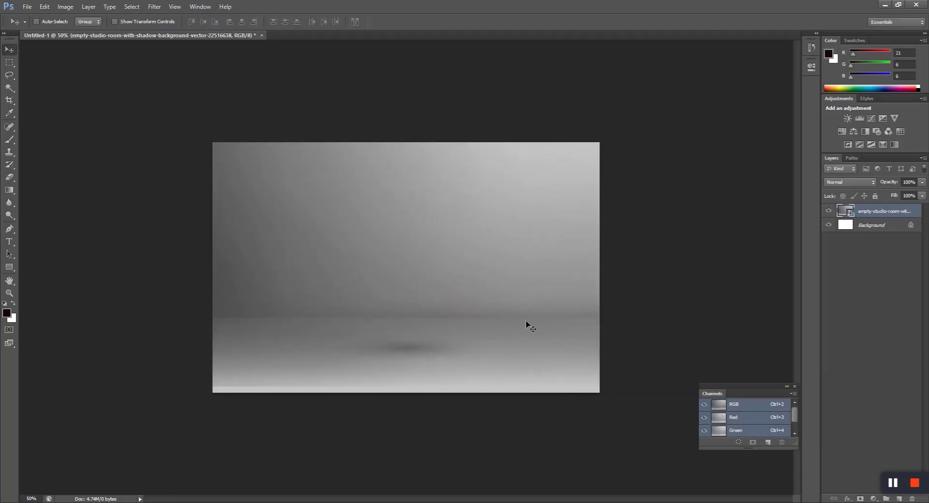
{"action": "key", "text": "shift+Down"}
{"action": "key", "text": "shift+Down"}
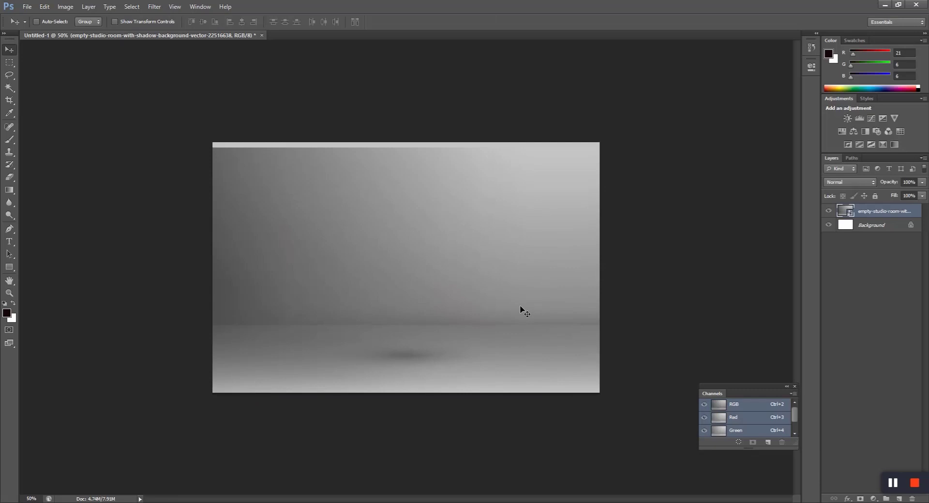
- Enlarge the studio image upward until it covers the canvas's top edge, and lock its layer
{"action": "key", "text": "ctrl+t"}
{"action": "left_click_drag", "start_coordinate": [406, 142], "coordinate": [406, 127]}
{"action": "left_click_drag", "start_coordinate": [600, 134], "coordinate": [611, 118]}
{"action": "key", "text": "Return"}
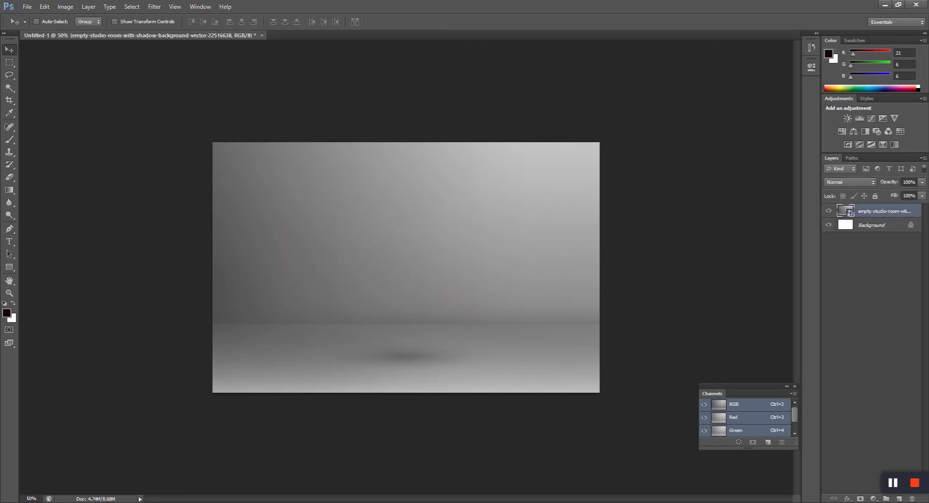
{"action": "left_click", "coordinate": [875, 196]}
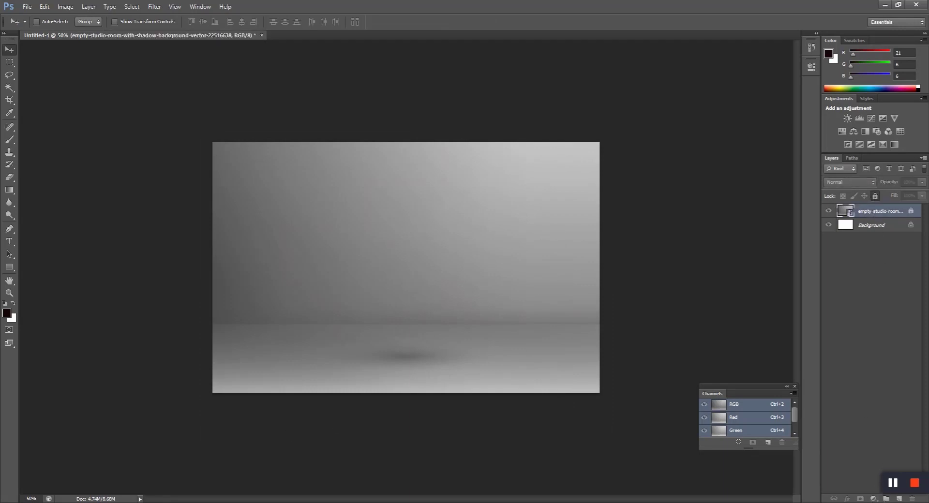
- Place 640px-Gluehlampe_01_KMJ.png from the folder and scale the bulb down so it stands centred above the floor shadow
{"action": "left_click", "coordinate": [249, 467]}
{"action": "left_click", "coordinate": [441, 217]}
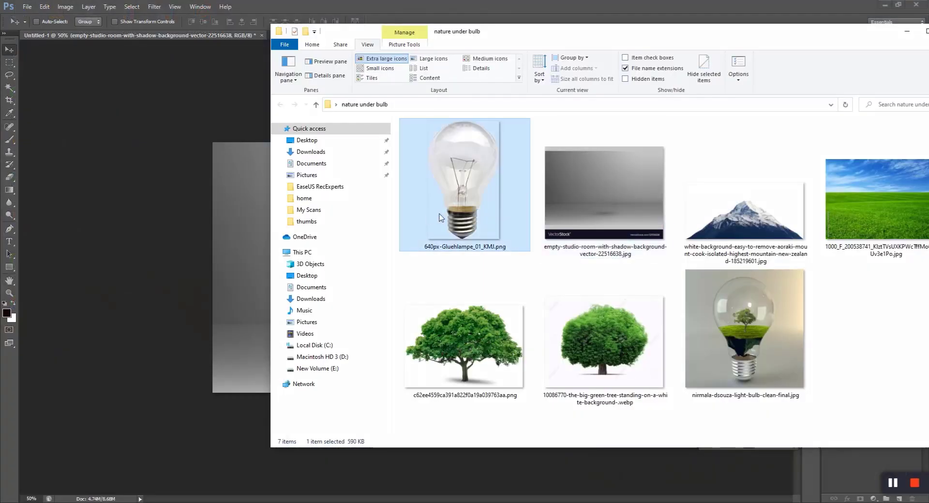
{"action": "left_click_drag", "start_coordinate": [441, 217], "coordinate": [261, 250]}
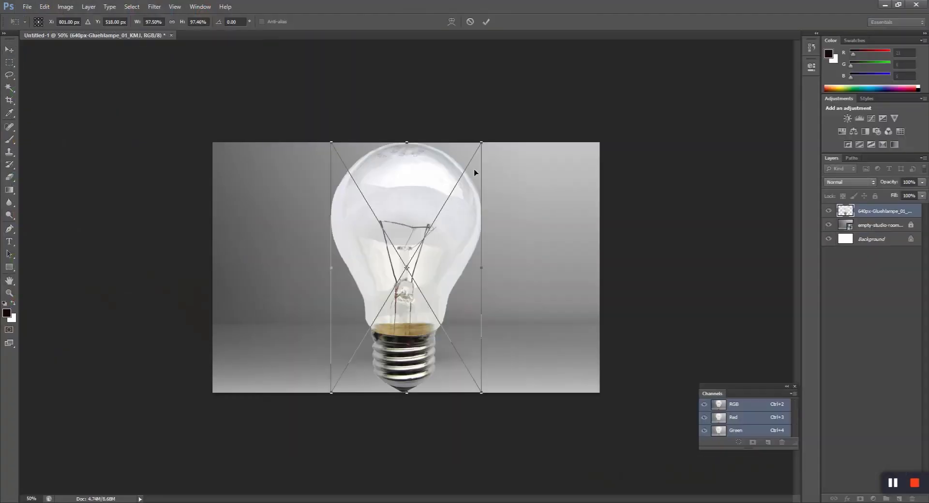
{"action": "left_click_drag", "start_coordinate": [483, 139], "coordinate": [456, 178]}
{"action": "key", "text": "Return"}
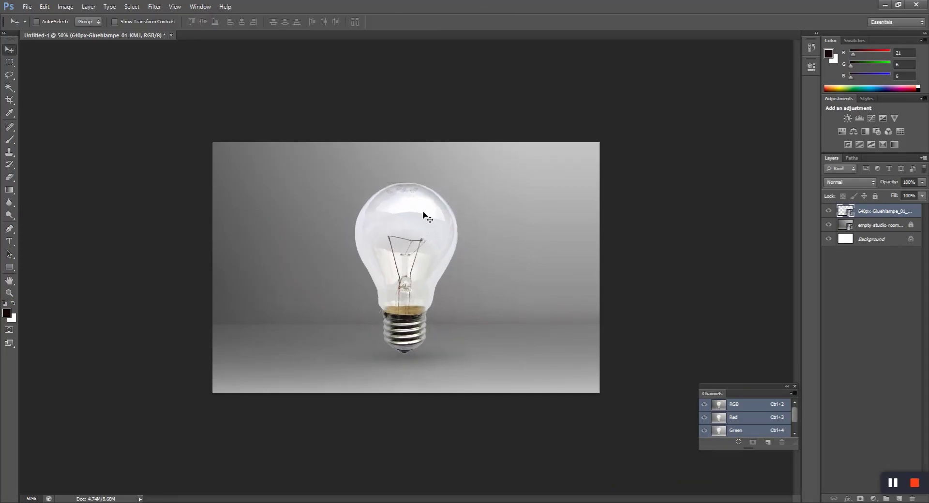
- Place the green field and blue sky image from the folder, fitted to the bulb's width across its middle
{"action": "mouse_move", "coordinate": [140, 501]}
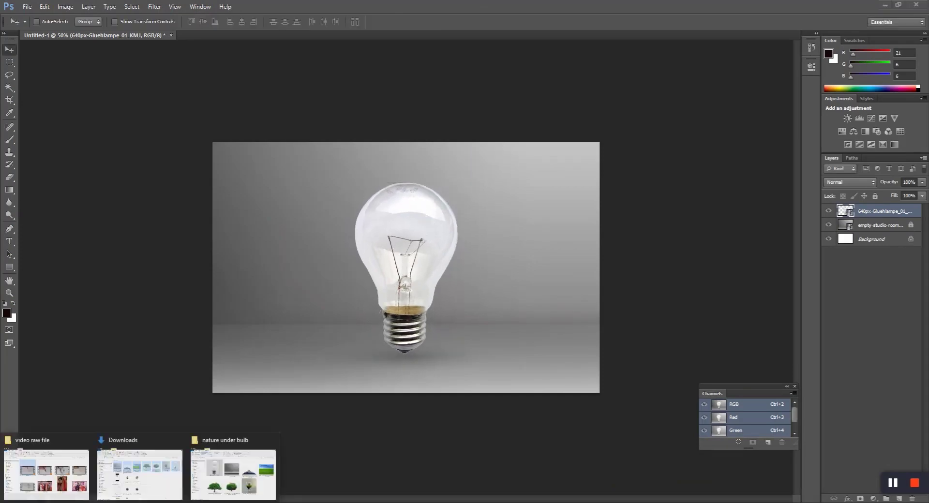
{"action": "left_click", "coordinate": [228, 488]}
{"action": "left_click_drag", "start_coordinate": [889, 175], "coordinate": [220, 242]}
{"action": "left_click_drag", "start_coordinate": [434, 249], "coordinate": [463, 237]}
{"action": "key", "text": "Return"}
- Rasterize the field layer and add a layer mask to it from the bulb layer's outline
{"action": "left_click", "coordinate": [425, 251], "text": "ctrl"}
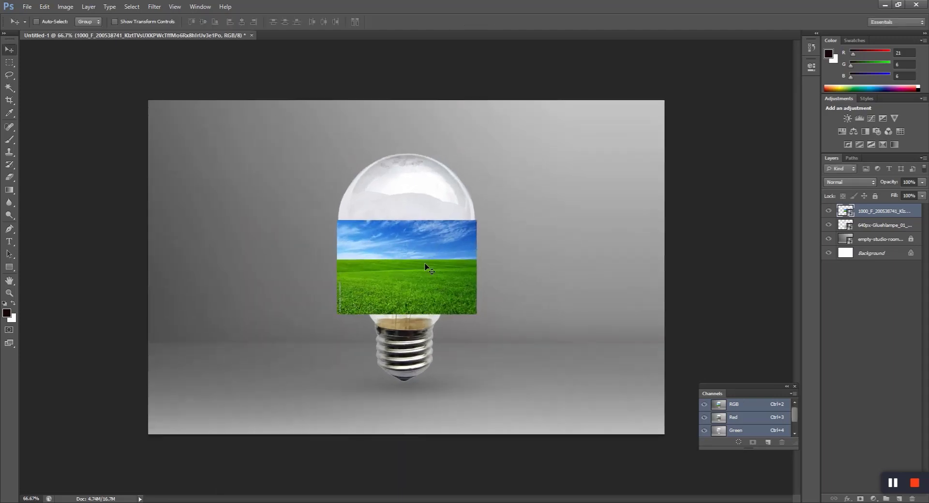
{"action": "right_click", "coordinate": [845, 212]}
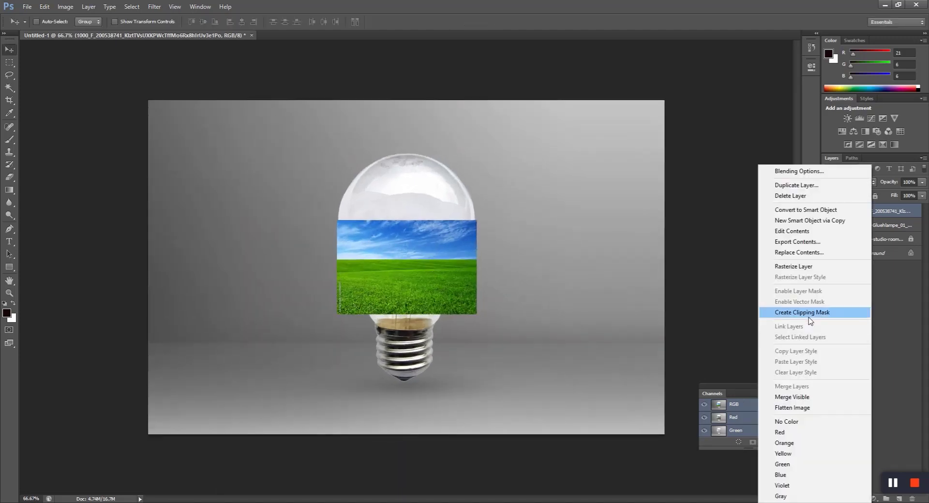
{"action": "left_click", "coordinate": [788, 266]}
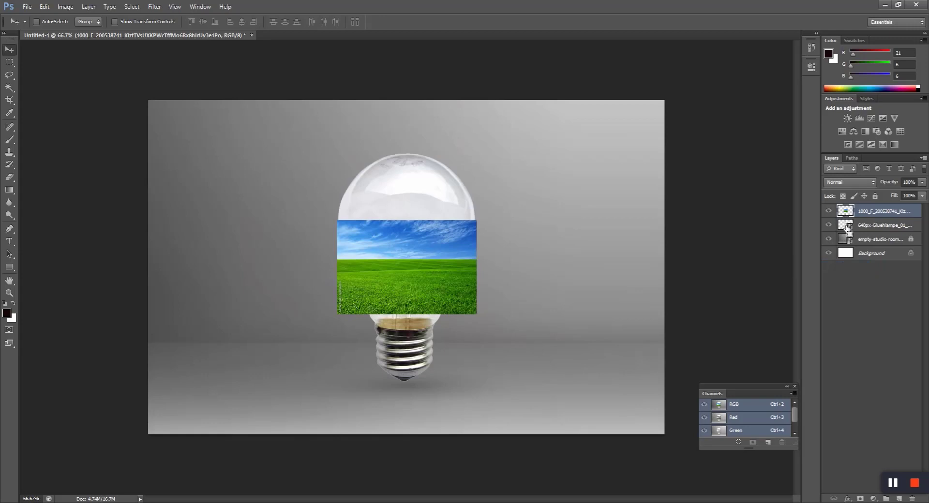
{"action": "left_click", "coordinate": [844, 228], "text": "ctrl"}
{"action": "left_click", "coordinate": [394, 293], "text": "ctrl"}
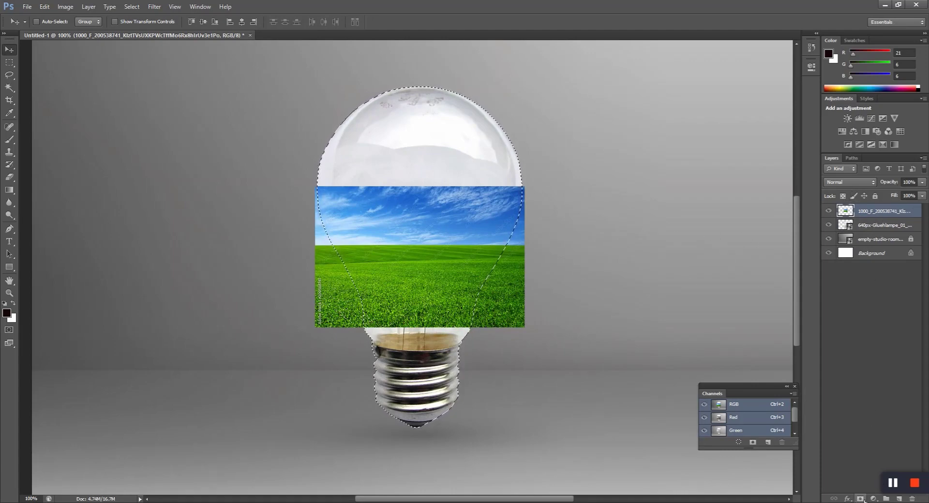
{"action": "left_click", "coordinate": [861, 499]}
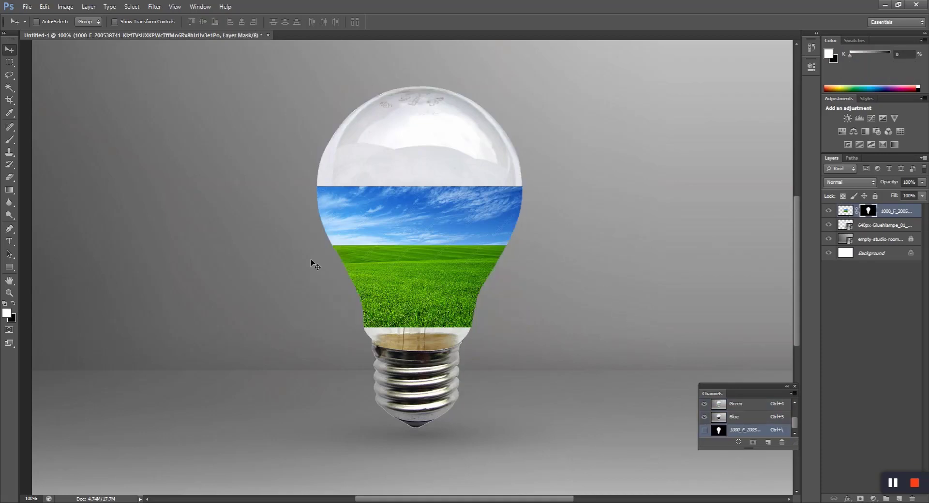
- Place the snowy mountain image from the folder, scaled to about 59%, and move its layer above the field layer
{"action": "key", "text": "ctrl+minus"}
{"action": "left_click", "coordinate": [451, 255], "text": "ctrl"}
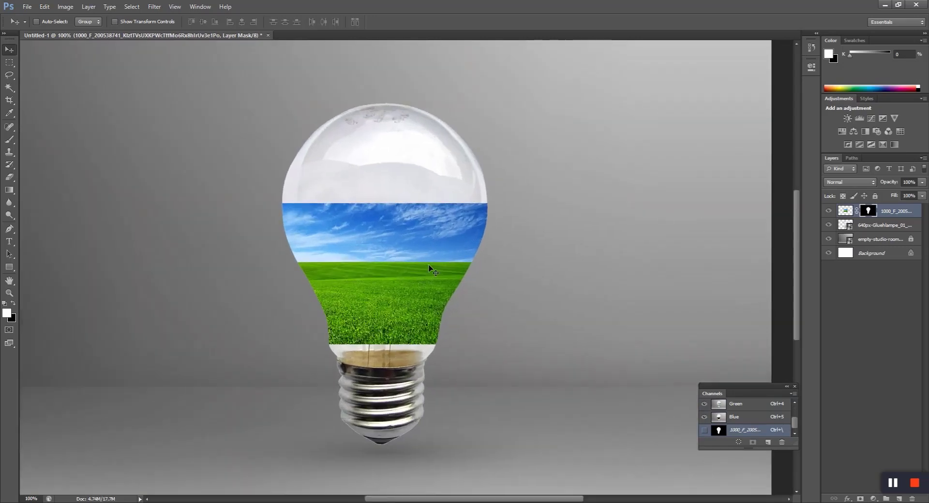
{"action": "left_click", "coordinate": [863, 226]}
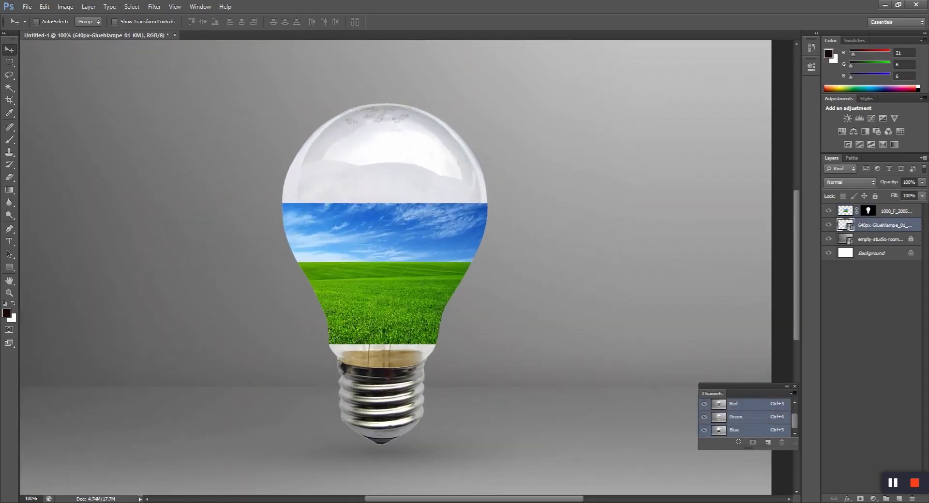
{"action": "left_click", "coordinate": [250, 464]}
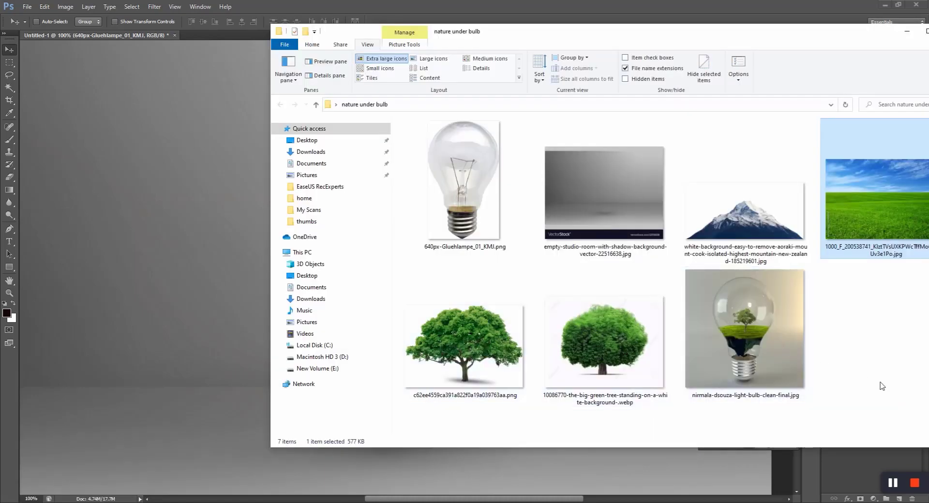
{"action": "left_click_drag", "start_coordinate": [745, 213], "coordinate": [199, 280]}
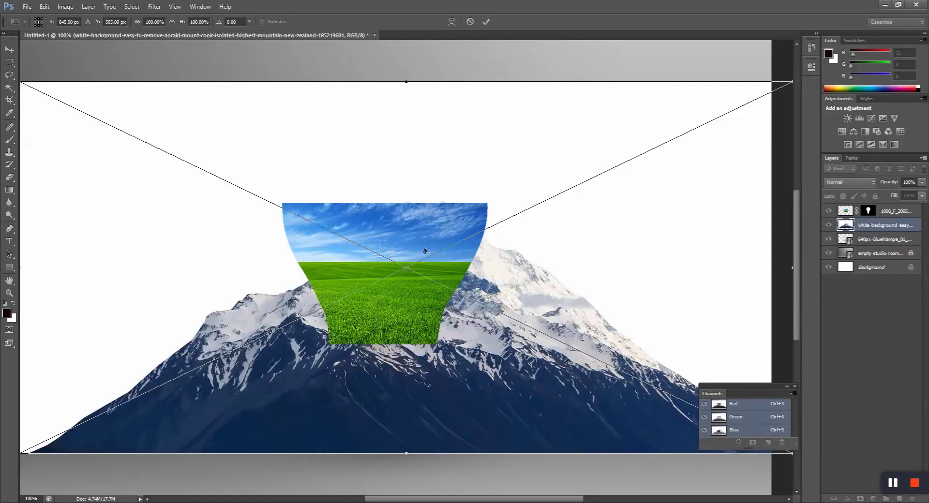
{"action": "left_click", "coordinate": [516, 251], "text": "ctrl+alt"}
{"action": "left_click_drag", "start_coordinate": [610, 172], "coordinate": [535, 224]}
{"action": "left_click_drag", "start_coordinate": [482, 273], "coordinate": [503, 301]}
{"action": "key", "text": "Return"}
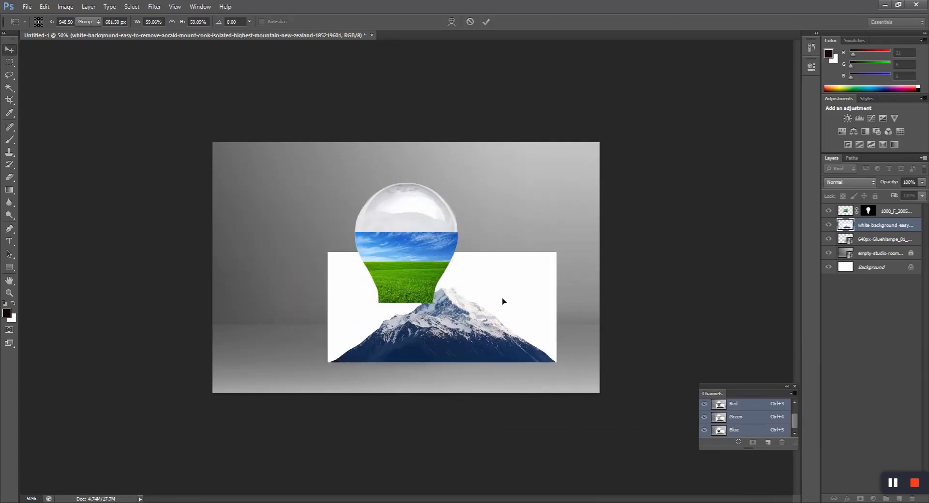
{"action": "left_click_drag", "start_coordinate": [881, 230], "coordinate": [873, 212]}
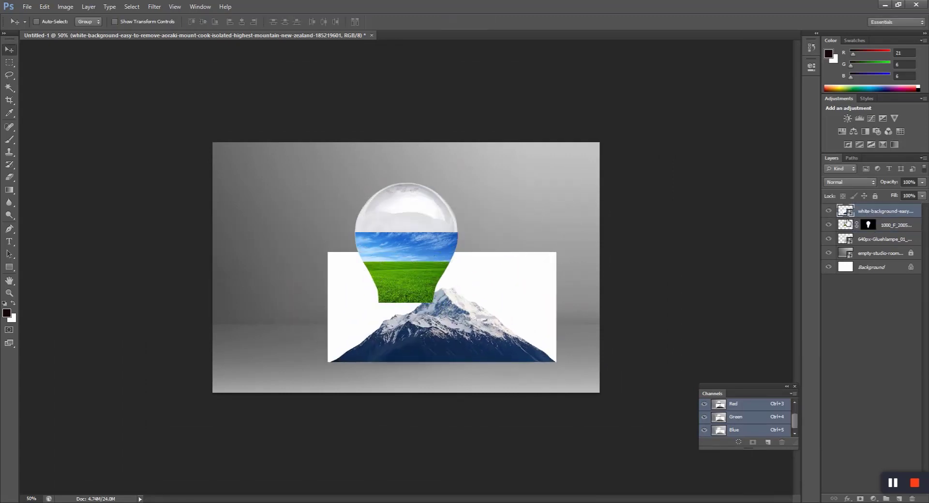
- Rasterize the mountain layer and delete its white background, selected with the Magic Wand at tolerance 10
{"action": "key", "text": "ctrl+plus"}
{"action": "key", "text": "w"}
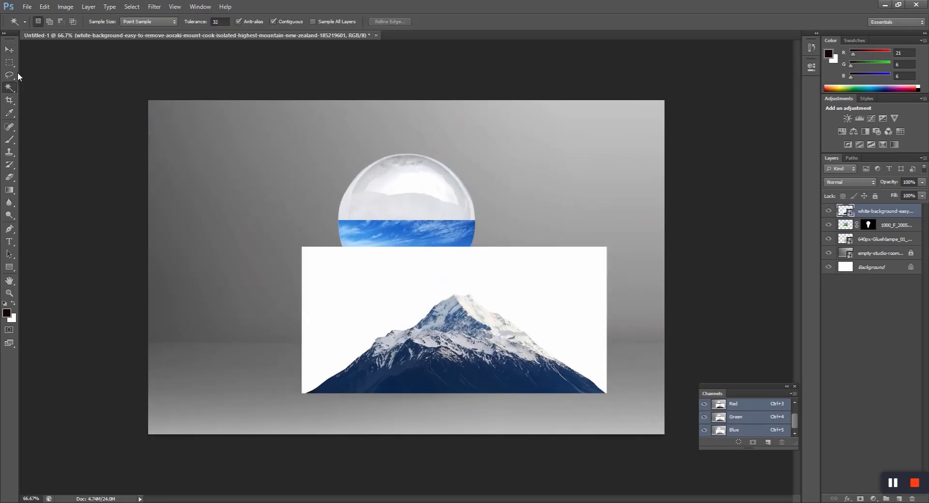
{"action": "left_click", "coordinate": [198, 22]}
{"action": "left_click", "coordinate": [512, 297]}
{"action": "key", "text": "Delete"}
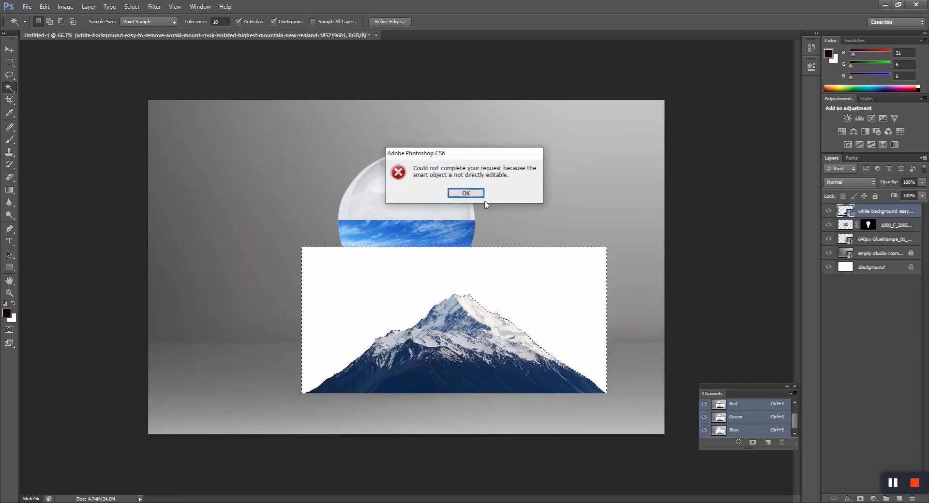
{"action": "left_click", "coordinate": [465, 193]}
{"action": "right_click", "coordinate": [887, 233]}
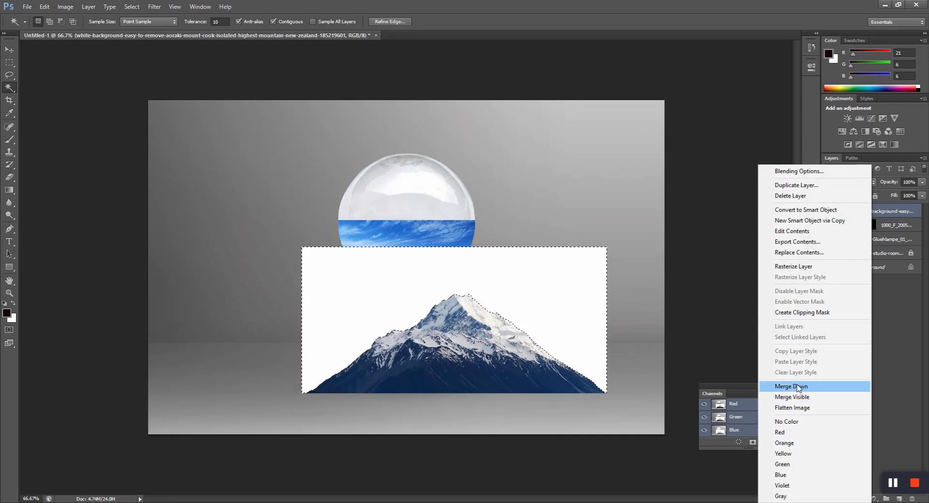
{"action": "left_click", "coordinate": [792, 266]}
{"action": "key", "text": "Delete"}
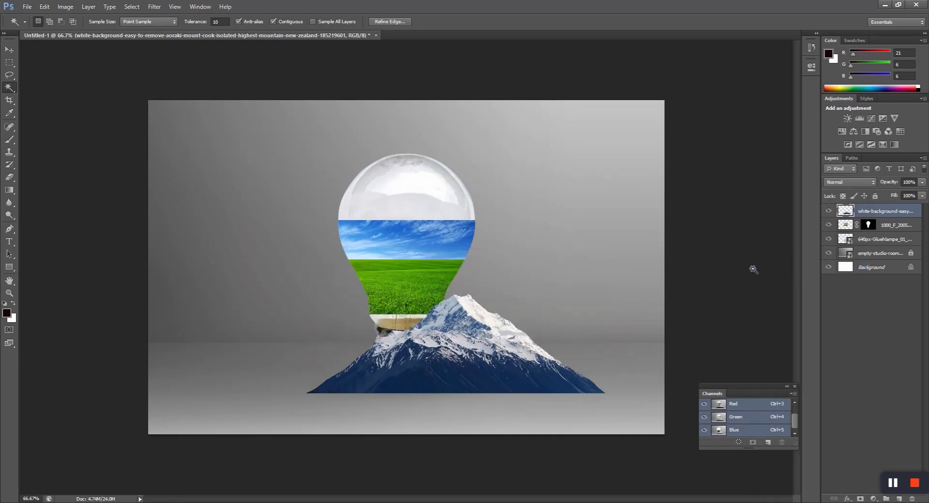
{"action": "key", "text": "ctrl+d"}
- Try to turn the mountain upside down and shrink it to fit across the bulb's lower half
{"action": "key", "text": "v"}
{"action": "key", "text": "ctrl+t"}
{"action": "left_click_drag", "start_coordinate": [618, 263], "coordinate": [295, 401]}
{"action": "left_click_drag", "start_coordinate": [607, 273], "coordinate": [437, 286]}
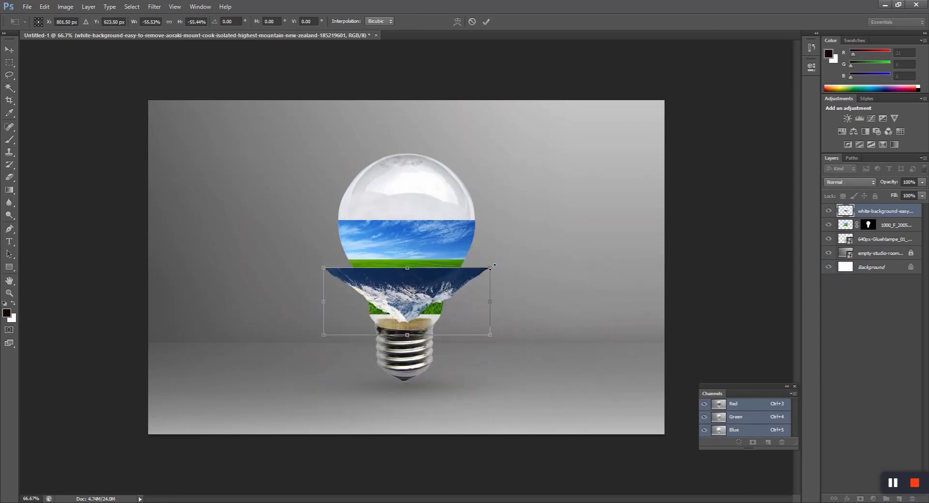
{"action": "left_click_drag", "start_coordinate": [490, 267], "coordinate": [421, 233]}
{"action": "key", "text": "Return"}
{"action": "left_click", "coordinate": [431, 289]}
{"action": "key", "text": "ctrl+z"}
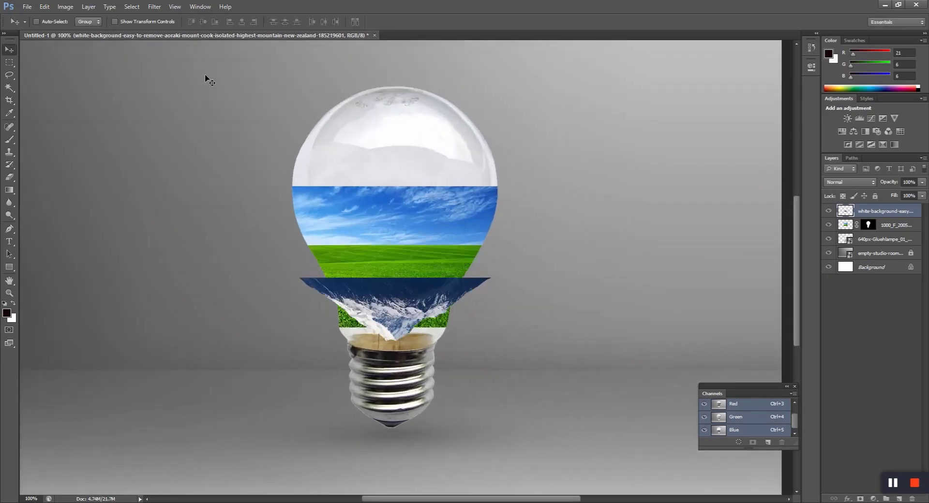
- Try to enlarge the masked field to about 113% and raise it in the bulb, and revert to the upright mountain
{"action": "left_click_drag", "start_coordinate": [442, 222], "coordinate": [442, 196]}
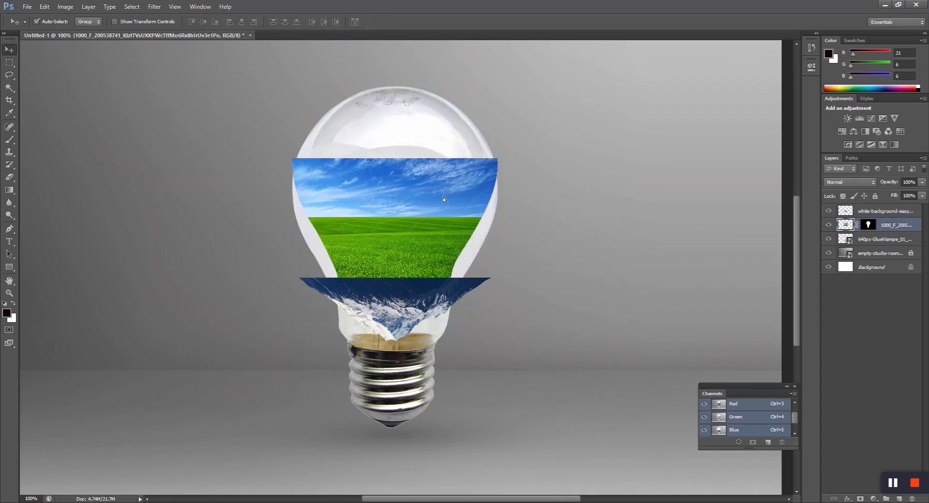
{"action": "key", "text": "ctrl+z"}
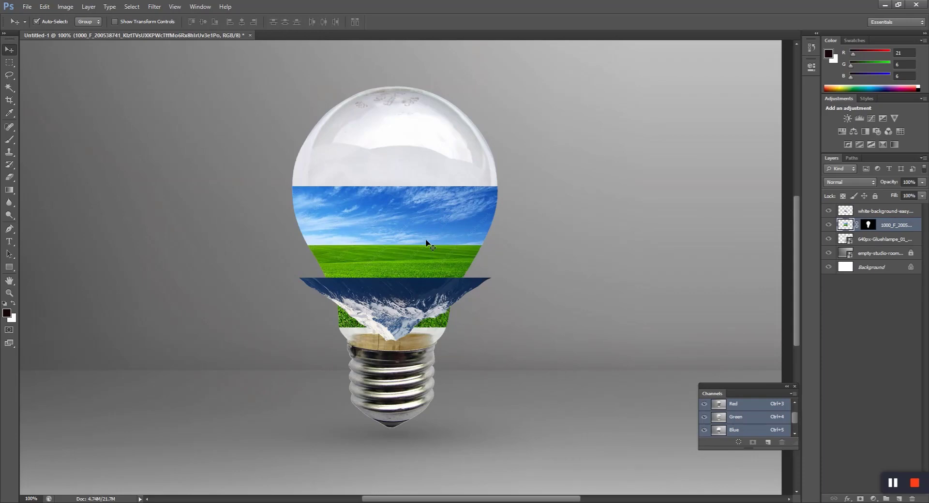
{"action": "key", "text": "ctrl+t"}
{"action": "left_click_drag", "start_coordinate": [499, 186], "coordinate": [513, 177]}
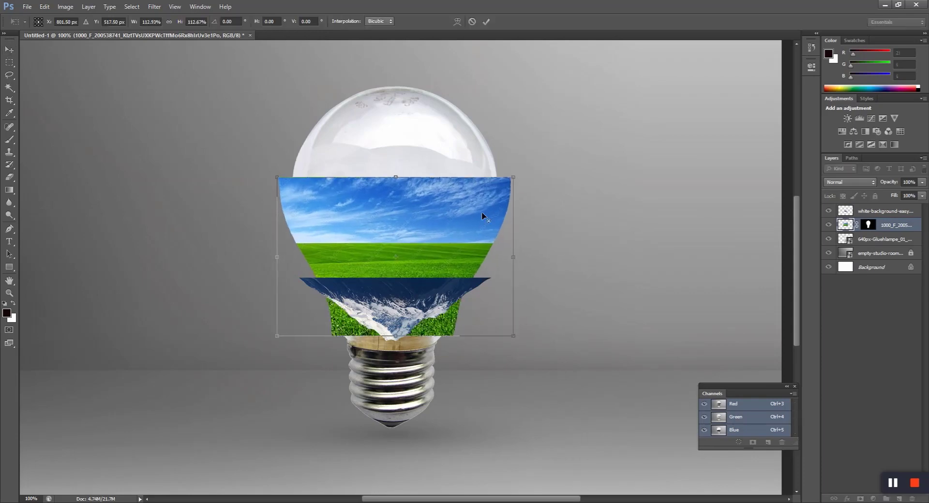
{"action": "left_click_drag", "start_coordinate": [481, 211], "coordinate": [474, 201]}
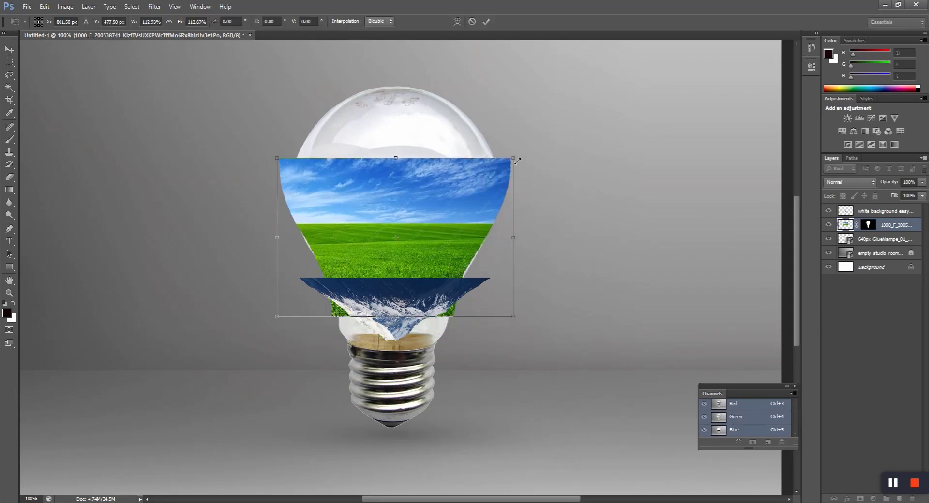
{"action": "left_click_drag", "start_coordinate": [516, 159], "coordinate": [519, 156]}
{"action": "key", "text": "Return"}
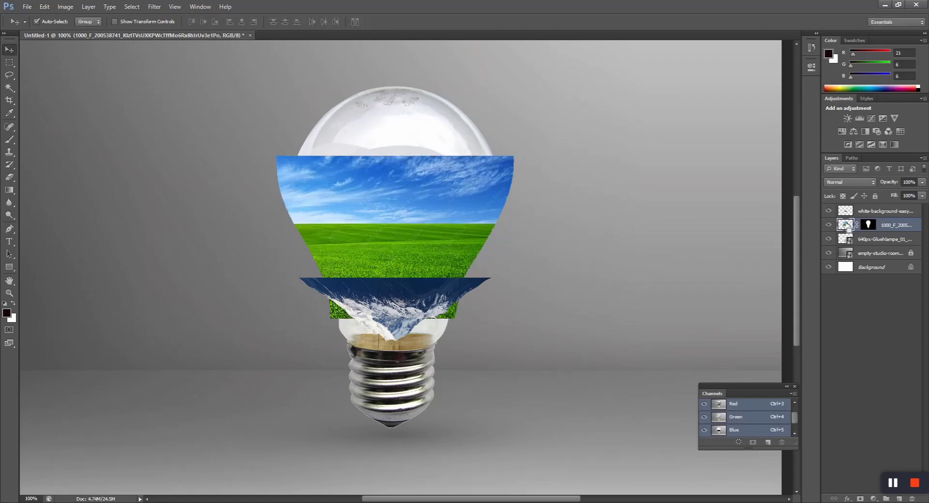
{"action": "left_click", "coordinate": [871, 211]}
{"action": "left_click", "coordinate": [832, 314]}
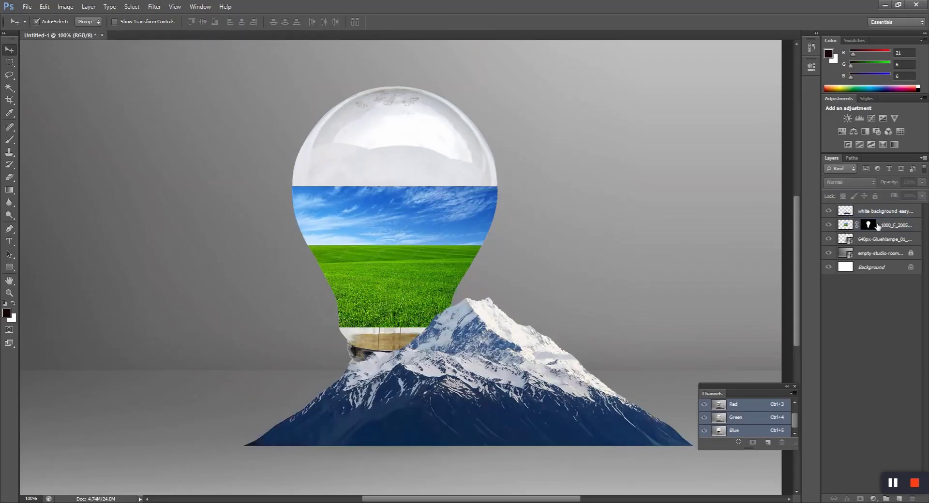
{"action": "left_click", "coordinate": [846, 227]}
{"action": "key", "text": "ctrl+t"}
{"action": "left_click_drag", "start_coordinate": [416, 243], "coordinate": [416, 233]}
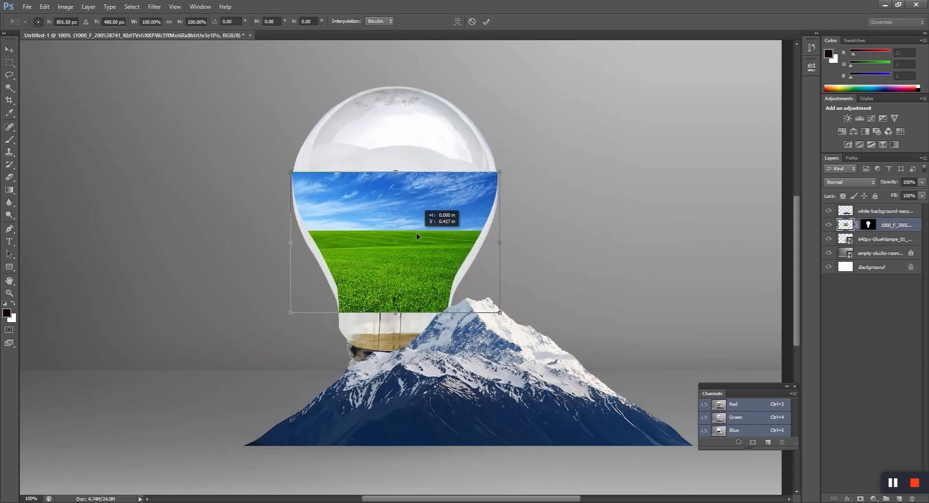
{"action": "key", "text": "Escape"}
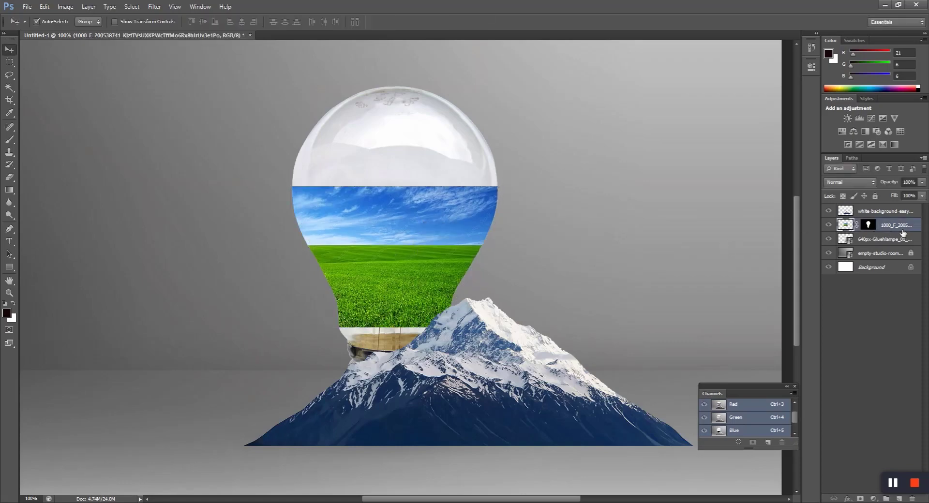
- Turn the mountain upside down, scale it to about 48% and centre it across the bulb's lower half
{"action": "left_click_drag", "start_coordinate": [449, 334], "coordinate": [400, 280]}
{"action": "key", "text": "ctrl+t"}
{"action": "left_click_drag", "start_coordinate": [665, 204], "coordinate": [174, 400]}
{"action": "left_click_drag", "start_coordinate": [645, 213], "coordinate": [492, 290]}
{"action": "left_click_drag", "start_coordinate": [440, 313], "coordinate": [452, 295]}
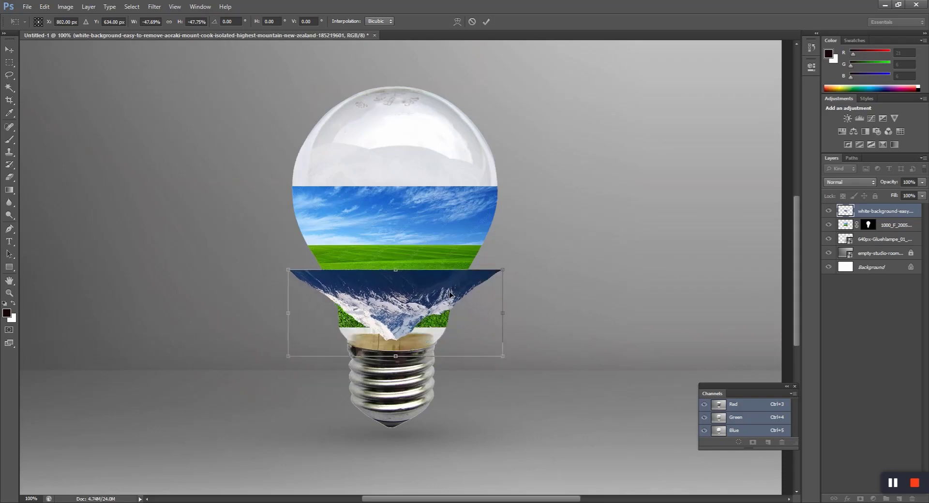
{"action": "key", "text": "Return"}
- Delete the masked field layer and shrink the inverted mountain further, keeping its peak just above the bulb's socket
{"action": "left_click", "coordinate": [428, 232]}
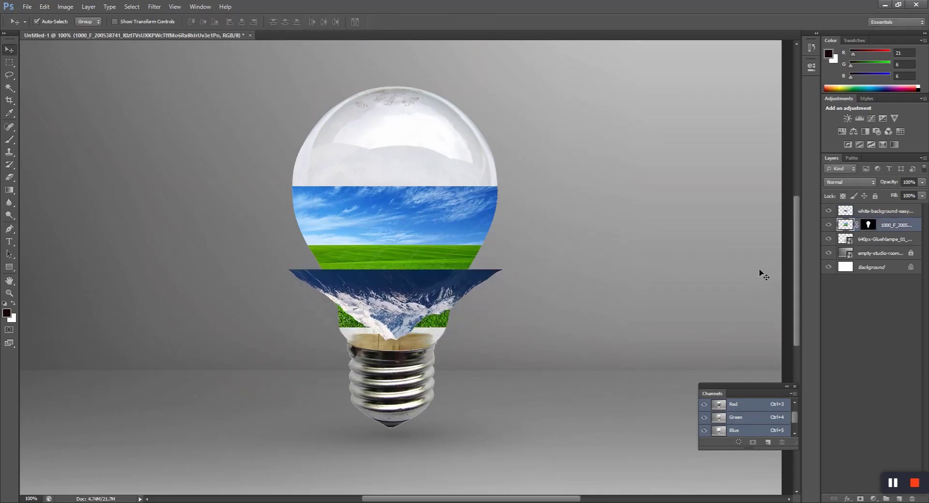
{"action": "key", "text": "Delete"}
{"action": "left_click_drag", "start_coordinate": [399, 282], "coordinate": [399, 289]}
{"action": "key", "text": "ctrl+t"}
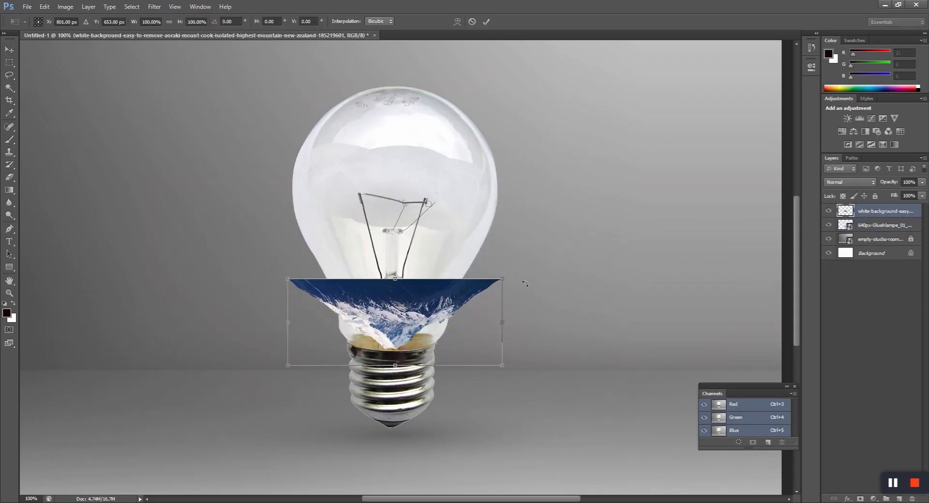
{"action": "left_click_drag", "start_coordinate": [511, 276], "coordinate": [421, 305]}
{"action": "key", "text": "Return"}
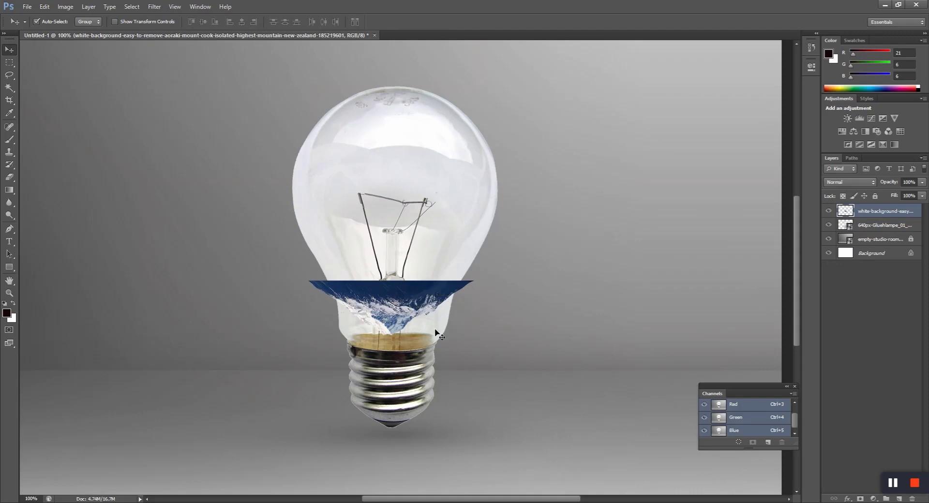
- Add a layer mask to the inverted mountain from the bulb layer's outline
{"action": "left_click", "coordinate": [846, 227], "text": "ctrl"}
{"action": "left_click", "coordinate": [860, 499]}
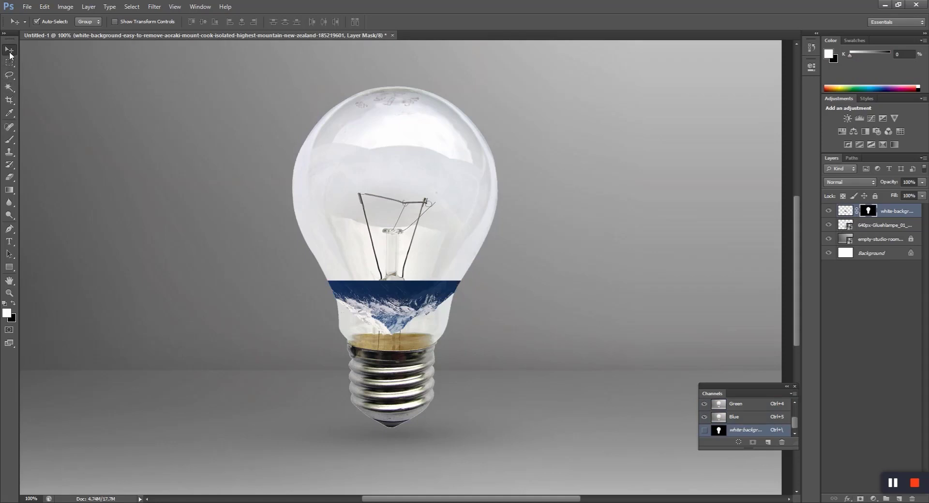
{"action": "key", "text": "ctrl+2"}
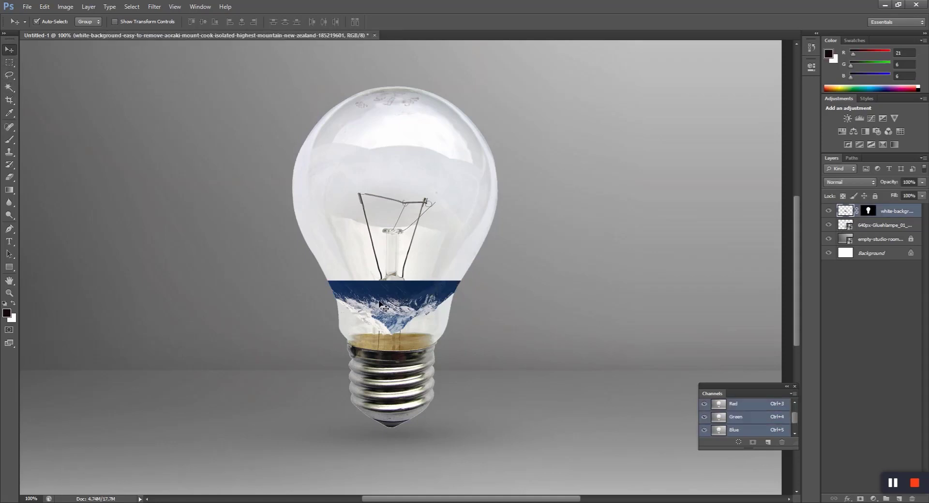
- Place the green field and blue sky image from the folder, scaled to about 204%, over the bulb down to the inverted mountain
{"action": "left_click", "coordinate": [234, 464]}
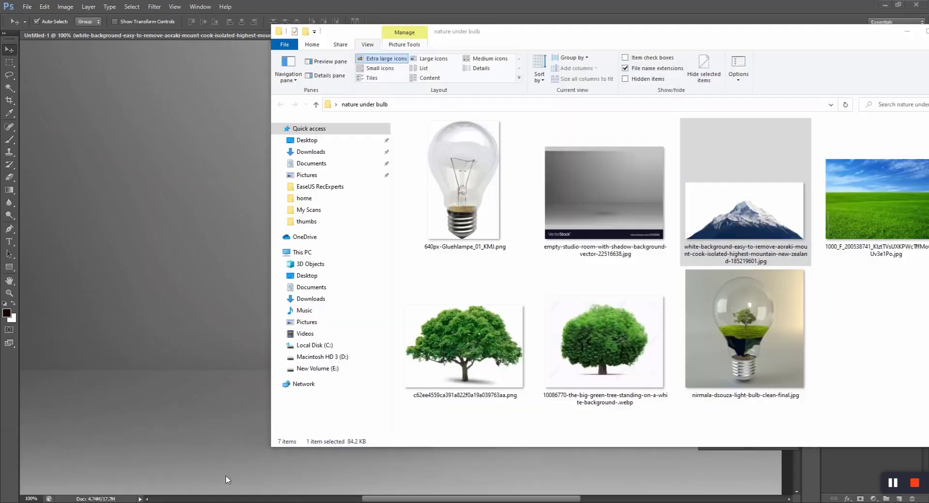
{"action": "left_click", "coordinate": [862, 215]}
{"action": "left_click_drag", "start_coordinate": [862, 216], "coordinate": [234, 214]}
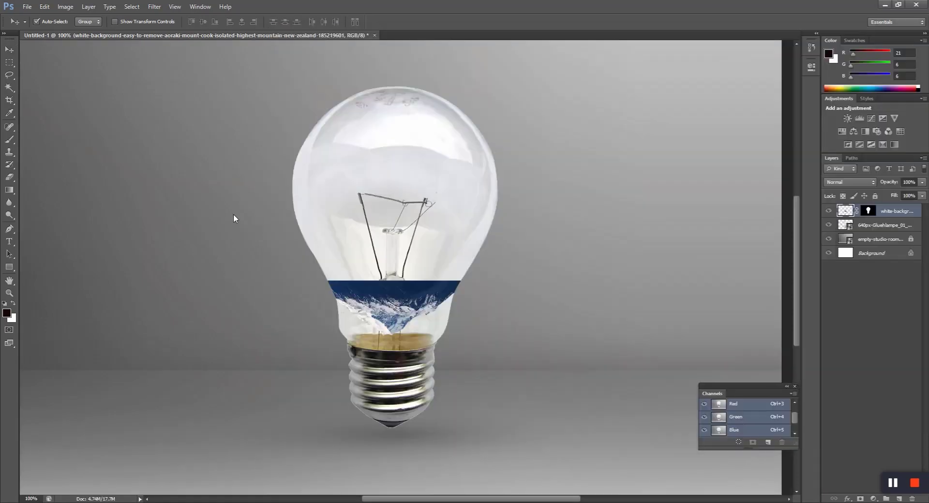
{"action": "left_click_drag", "start_coordinate": [462, 226], "coordinate": [525, 154]}
{"action": "mouse_move", "coordinate": [477, 198]}
{"action": "left_mouse_down"}
{"action": "mouse_move", "coordinate": [471, 156]}
{"action": "mouse_move", "coordinate": [463, 201]}
{"action": "left_mouse_up"}
{"action": "key", "text": "Return"}
{"action": "key", "text": "ctrl+t"}
{"action": "left_click_drag", "start_coordinate": [514, 131], "coordinate": [517, 128]}
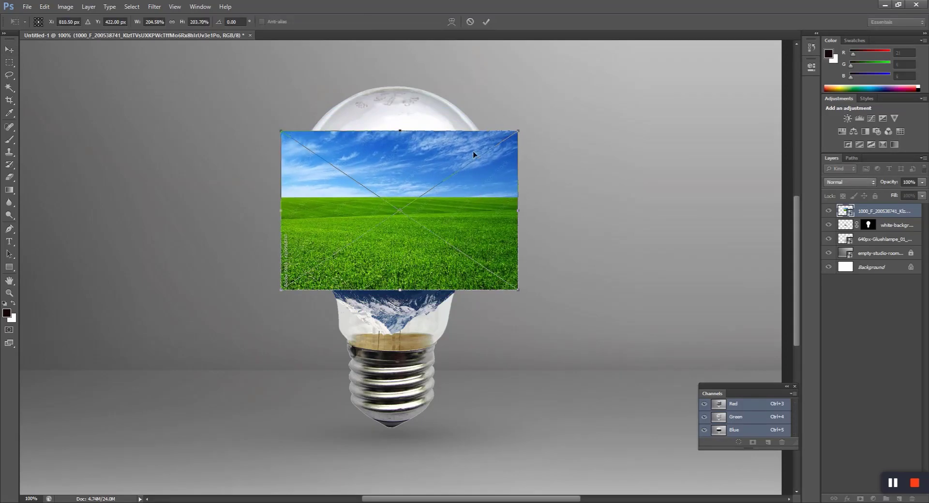
{"action": "key", "text": "Return"}
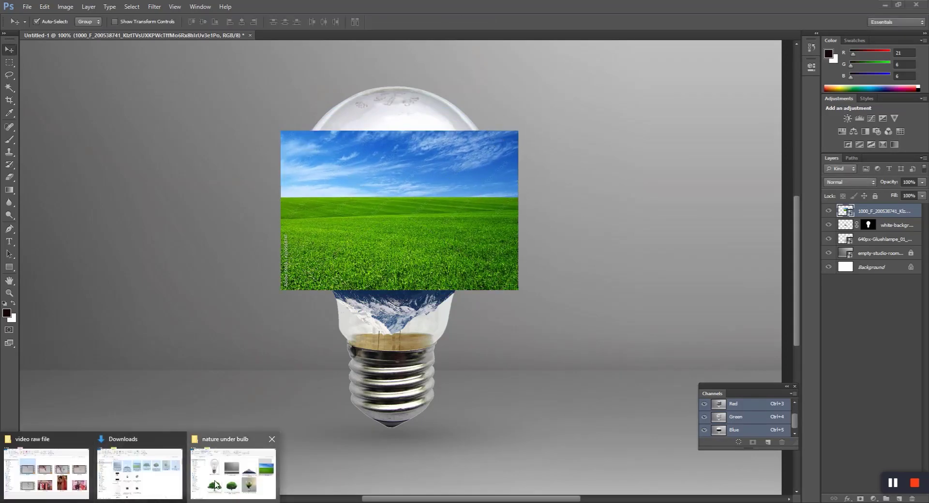
{"action": "left_click", "coordinate": [215, 484]}
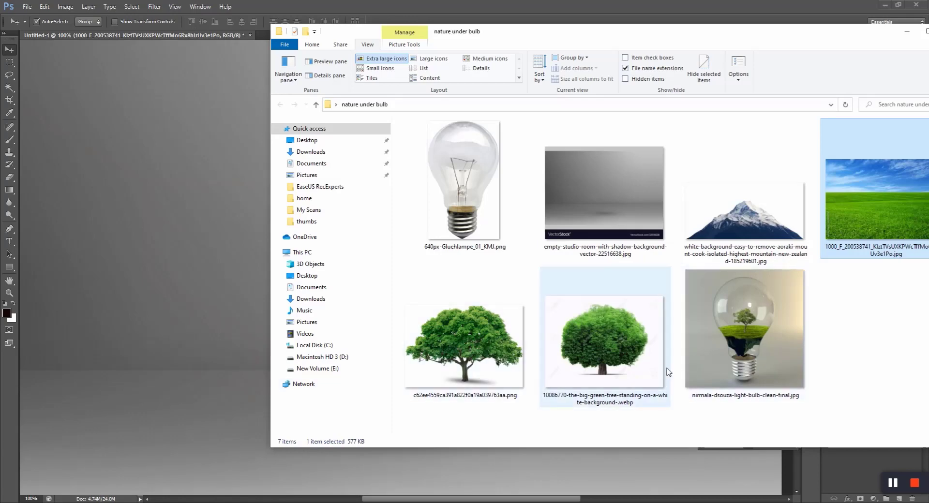
{"action": "left_click", "coordinate": [905, 32]}
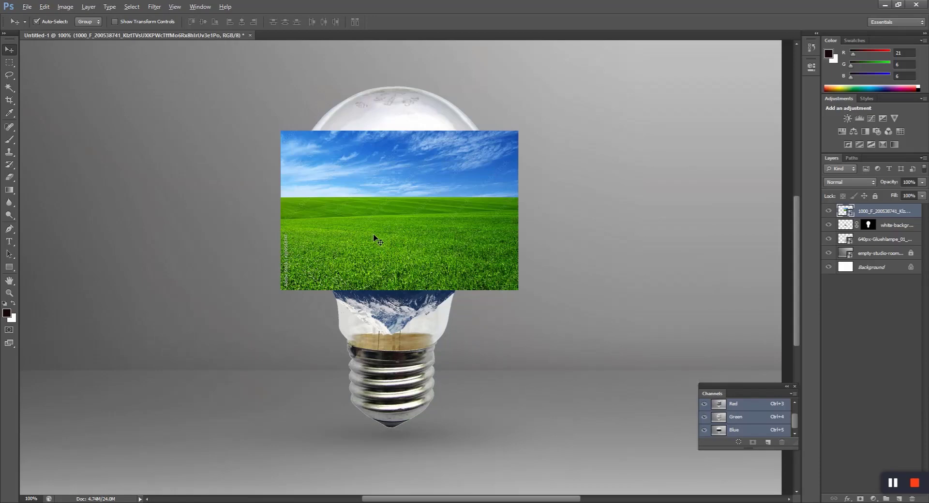
{"action": "left_click", "coordinate": [230, 484]}
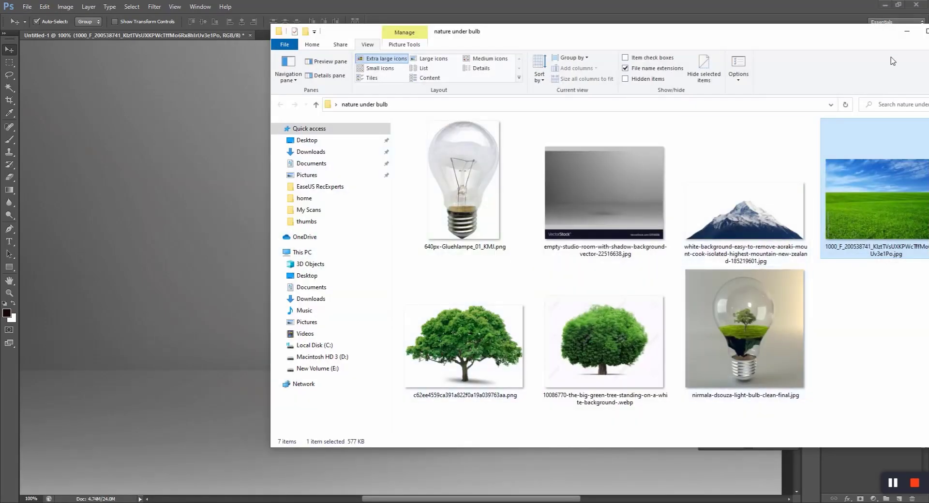
{"action": "left_click", "coordinate": [906, 31]}
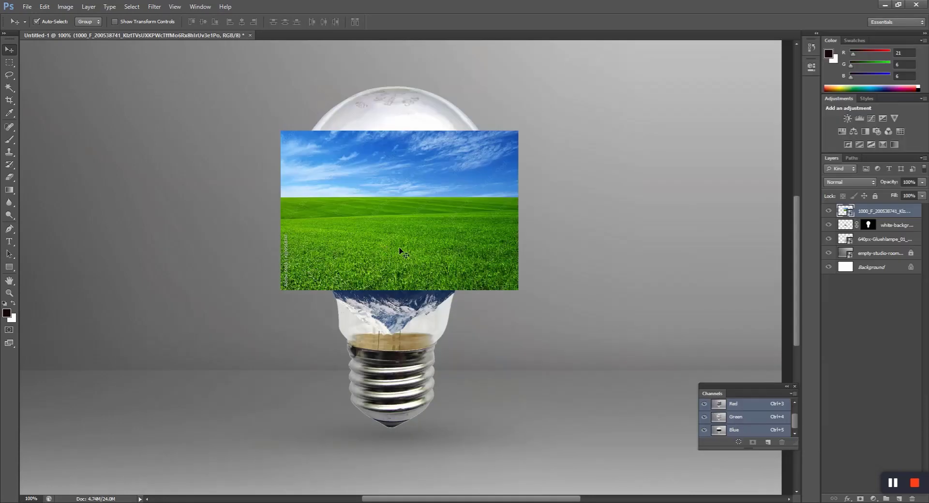
- Rasterize the green field layer and add a layer mask to it
{"action": "right_click", "coordinate": [882, 213]}
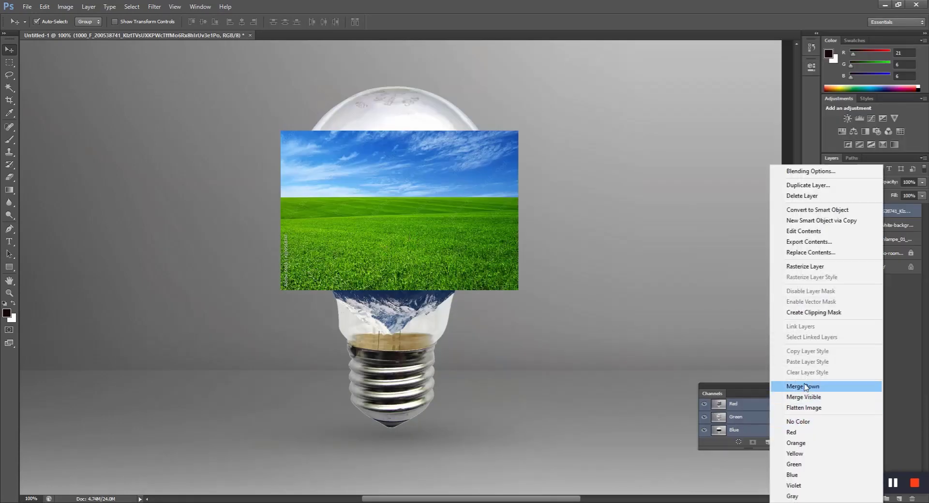
{"action": "left_click", "coordinate": [803, 266]}
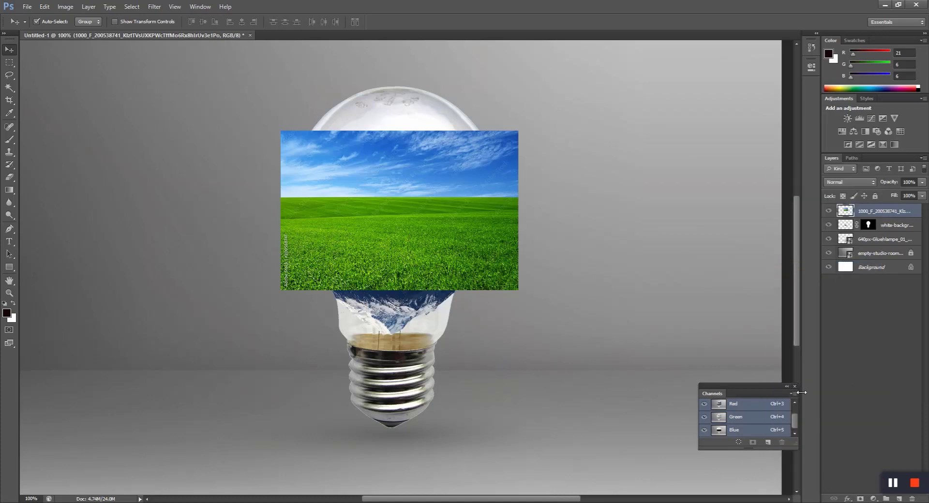
{"action": "left_click", "coordinate": [861, 499]}
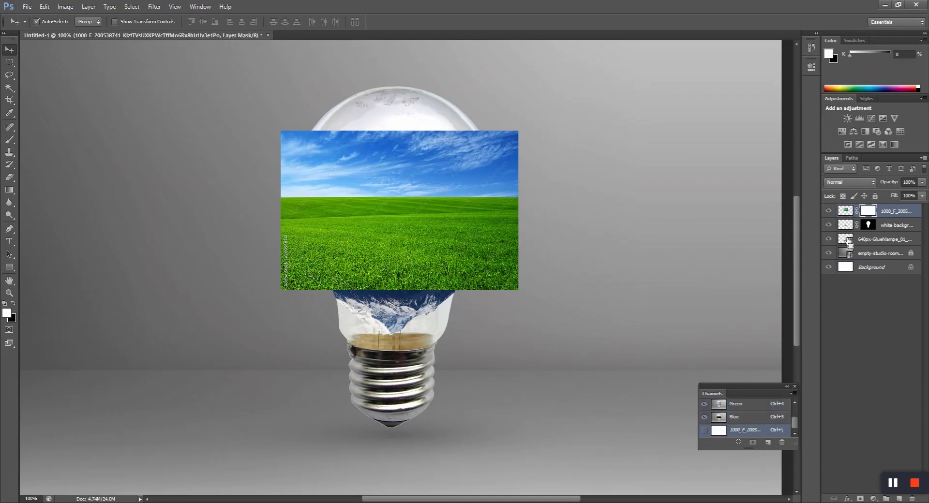
- Load the bulb layer's outline, invert the selection and paint black on the field's mask to hide the image outside the bulb
{"action": "left_click", "coordinate": [845, 239], "text": "ctrl"}
{"action": "left_click", "coordinate": [8, 140]}
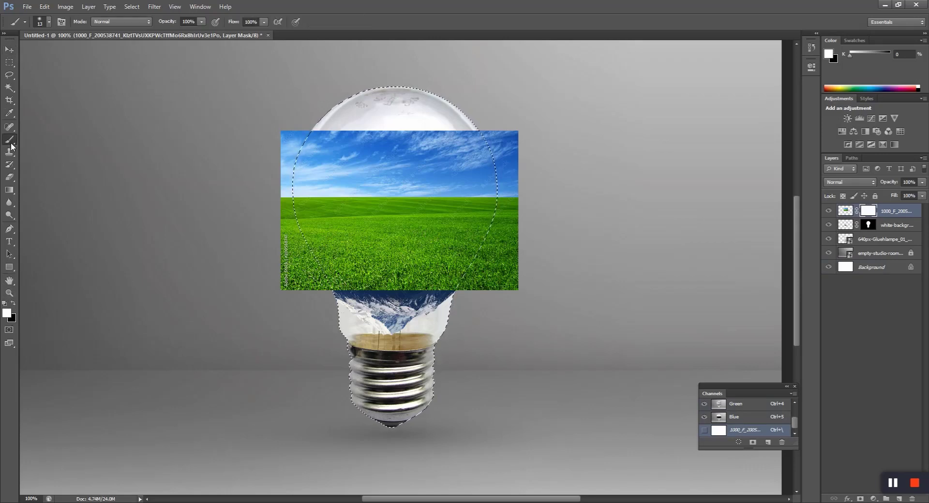
{"action": "right_click", "coordinate": [416, 227]}
{"action": "key", "text": "Return"}
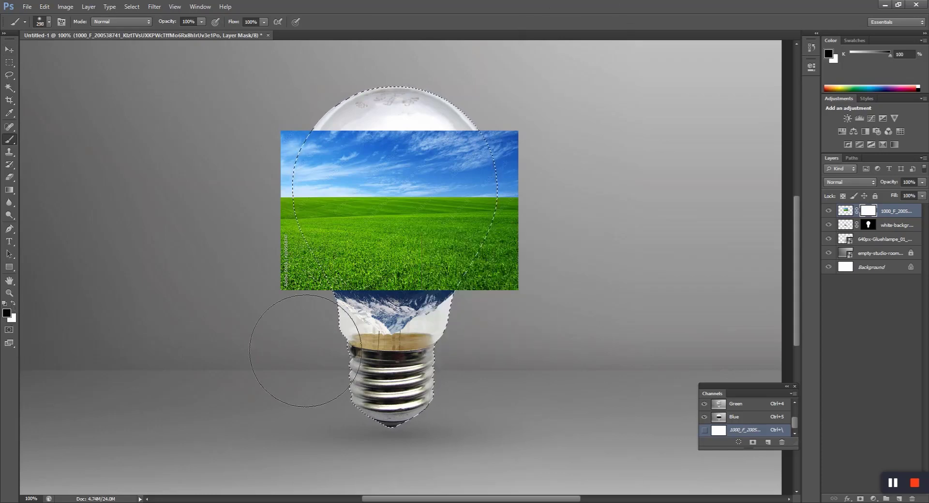
{"action": "left_click_drag", "start_coordinate": [259, 301], "coordinate": [270, 310]}
{"action": "mouse_move", "coordinate": [660, 186]}
{"action": "left_mouse_down"}
{"action": "mouse_move", "coordinate": [548, 190]}
{"action": "mouse_move", "coordinate": [527, 127]}
{"action": "mouse_move", "coordinate": [532, 210]}
{"action": "mouse_move", "coordinate": [504, 290]}
{"action": "mouse_move", "coordinate": [354, 307]}
{"action": "mouse_move", "coordinate": [278, 301]}
{"action": "mouse_move", "coordinate": [259, 164]}
{"action": "mouse_move", "coordinate": [280, 183]}
{"action": "mouse_move", "coordinate": [298, 170]}
{"action": "mouse_move", "coordinate": [257, 227]}
{"action": "left_mouse_up"}
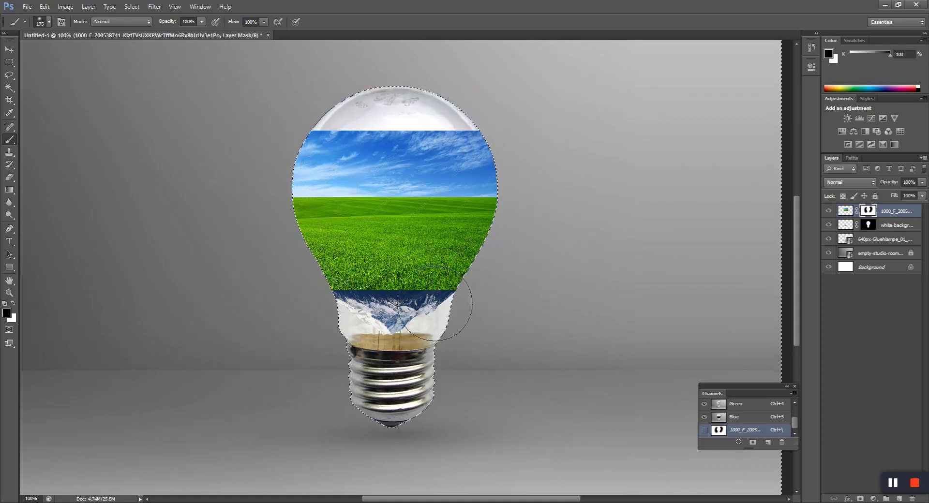
- Invert the selection back to the bulb's interior and set up a 59 px spatter brush
{"action": "left_click", "coordinate": [9, 62]}
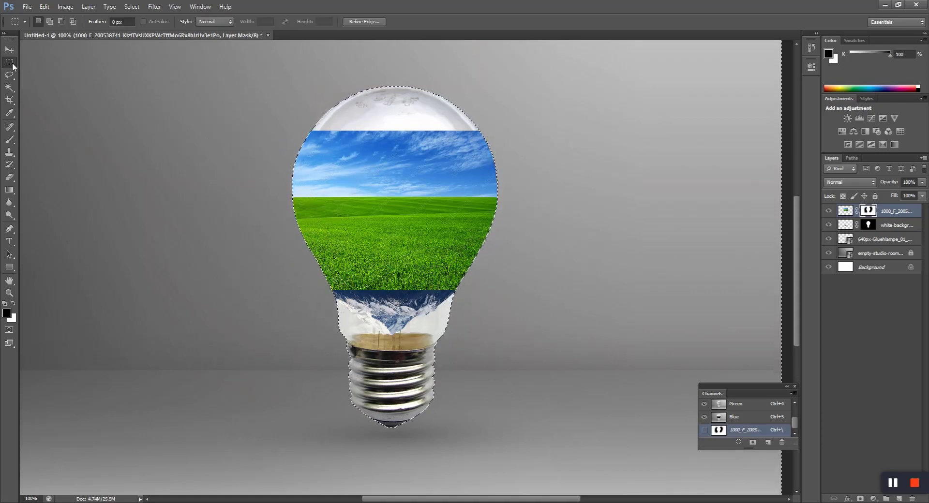
{"action": "right_click", "coordinate": [463, 163]}
{"action": "left_click", "coordinate": [496, 178]}
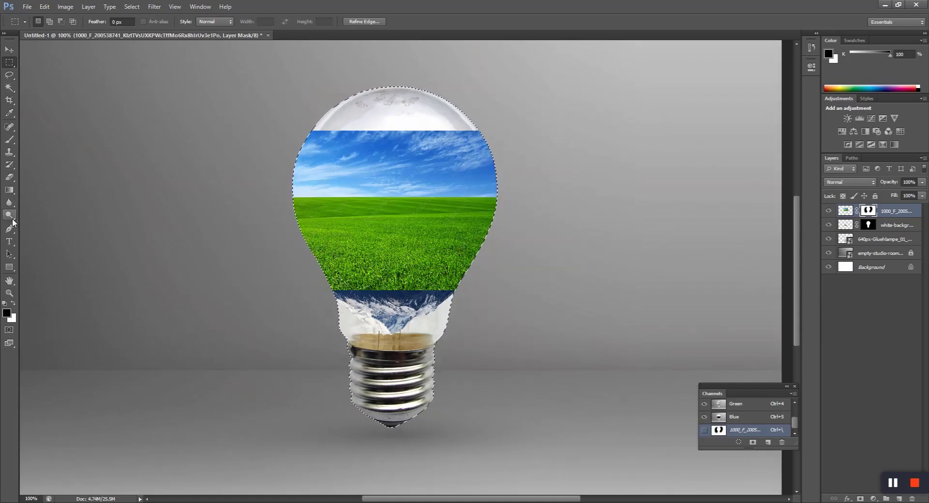
{"action": "key", "text": "b"}
{"action": "left_click", "coordinate": [419, 236]}
{"action": "right_click", "coordinate": [530, 344]}
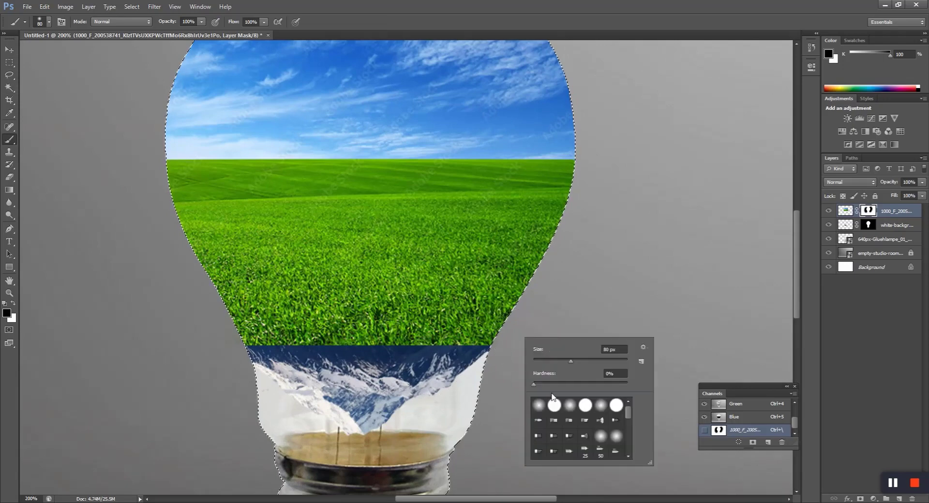
{"action": "double_click", "coordinate": [584, 418]}
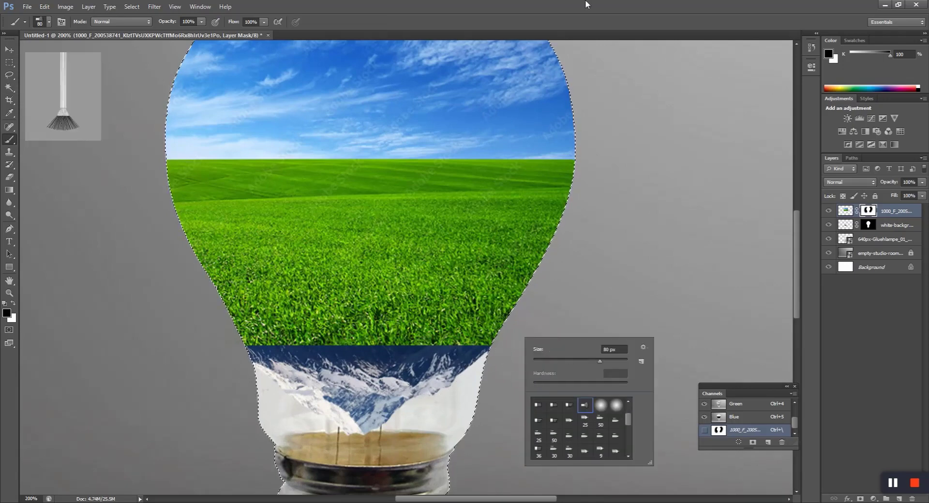
{"action": "key", "text": "ctrl+minus"}
{"action": "right_click", "coordinate": [491, 312]}
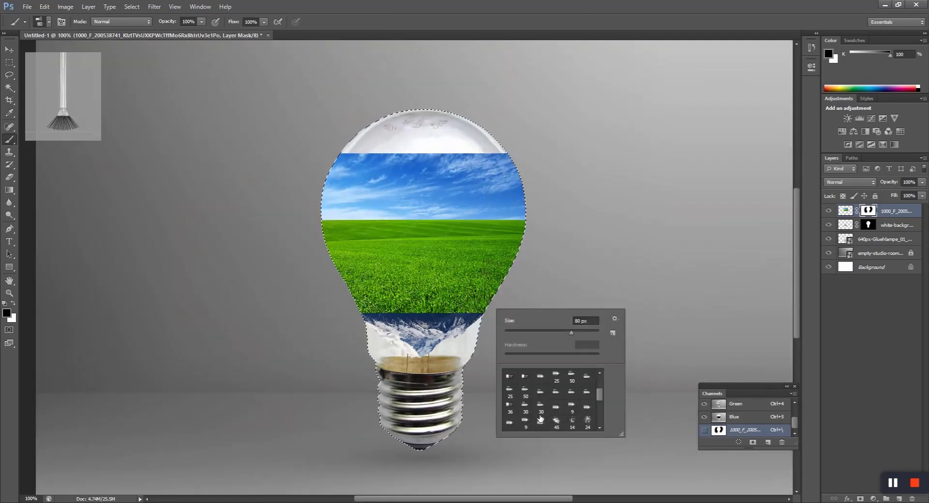
{"action": "left_click", "coordinate": [556, 414]}
{"action": "key", "text": "Return"}
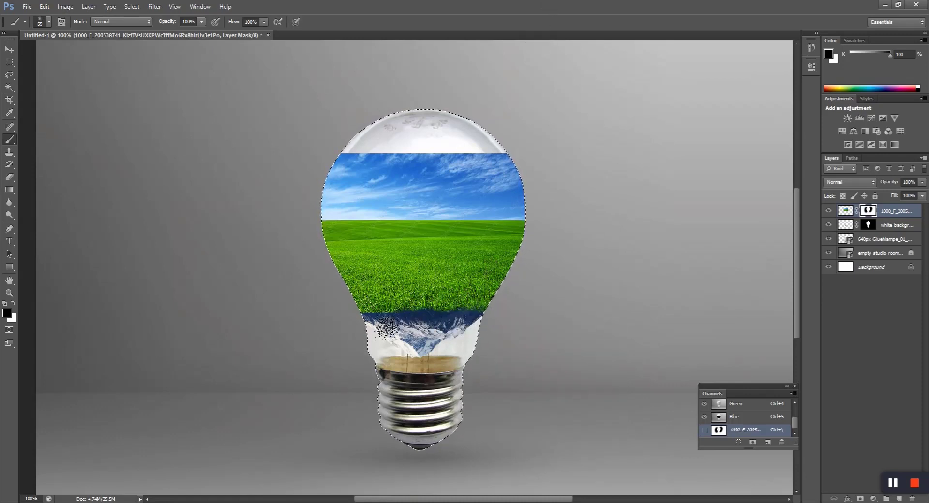
- Paint black on the field's mask along its lower edge for a ragged grass border, reducing the spatter brush to 35 px for finer strokes
{"action": "mouse_move", "coordinate": [390, 321]}
{"action": "left_mouse_down"}
{"action": "mouse_move", "coordinate": [362, 317]}
{"action": "mouse_move", "coordinate": [373, 318]}
{"action": "left_mouse_up"}
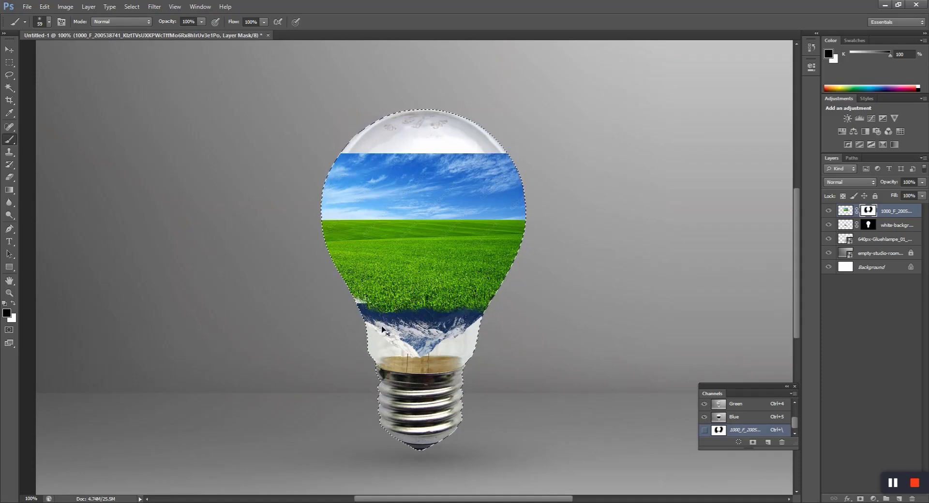
{"action": "left_click", "coordinate": [402, 322], "text": "ctrl"}
{"action": "left_click", "coordinate": [402, 322], "text": "ctrl"}
{"action": "mouse_move", "coordinate": [348, 315]}
{"action": "left_mouse_down"}
{"action": "mouse_move", "coordinate": [291, 334]}
{"action": "mouse_move", "coordinate": [273, 309]}
{"action": "mouse_move", "coordinate": [339, 310]}
{"action": "left_mouse_up"}
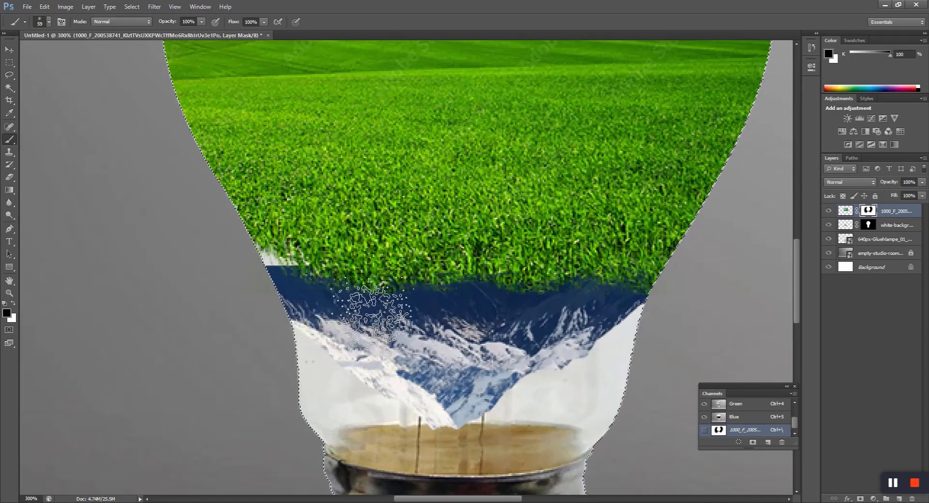
{"action": "mouse_move", "coordinate": [542, 300]}
{"action": "left_mouse_down"}
{"action": "mouse_move", "coordinate": [564, 307]}
{"action": "mouse_move", "coordinate": [590, 290]}
{"action": "mouse_move", "coordinate": [644, 300]}
{"action": "mouse_move", "coordinate": [614, 312]}
{"action": "mouse_move", "coordinate": [665, 266]}
{"action": "mouse_move", "coordinate": [607, 321]}
{"action": "mouse_move", "coordinate": [627, 276]}
{"action": "mouse_move", "coordinate": [617, 334]}
{"action": "left_mouse_up"}
{"action": "scroll", "coordinate": [617, 334], "scroll_direction": "down", "scroll_amount": 1}
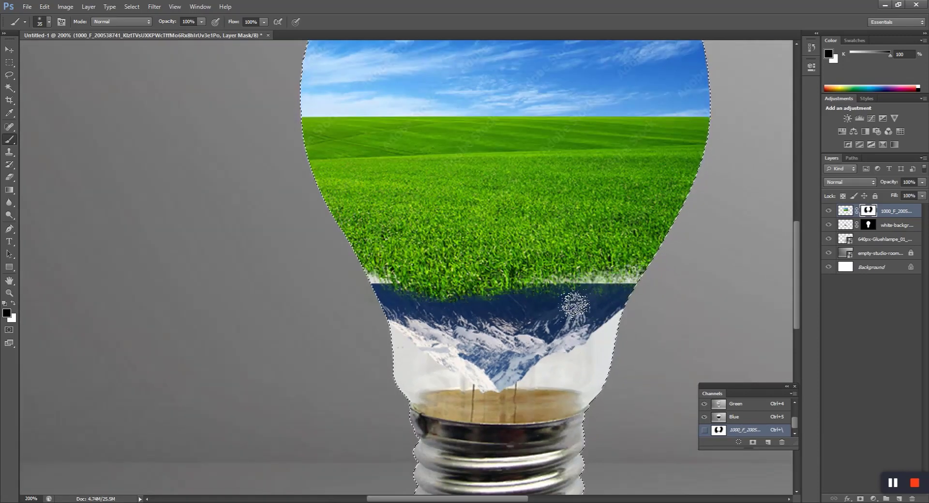
{"action": "mouse_move", "coordinate": [640, 280]}
{"action": "left_mouse_down"}
{"action": "mouse_move", "coordinate": [624, 281]}
{"action": "mouse_move", "coordinate": [655, 263]}
{"action": "mouse_move", "coordinate": [612, 290]}
{"action": "left_mouse_up"}
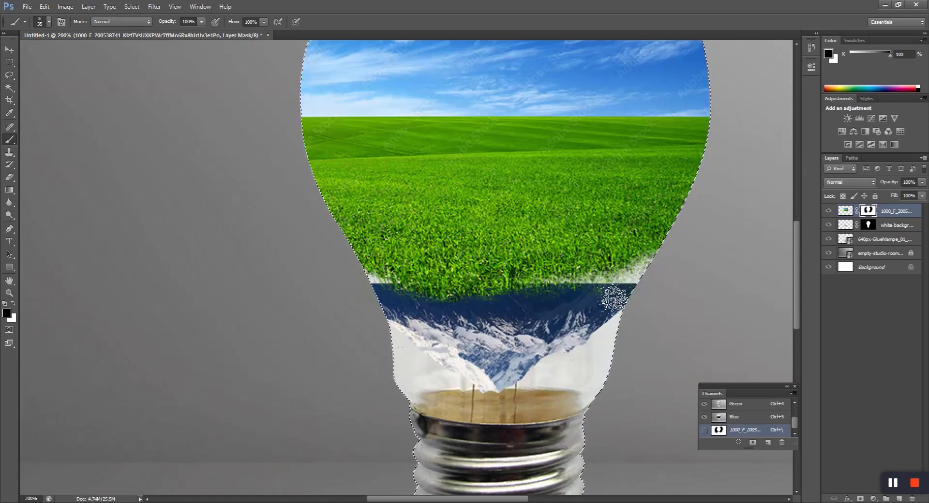
- Switch from the field's mask to its image and deselect the bulb outline
{"action": "key", "text": "v"}
{"action": "left_click", "coordinate": [860, 242]}
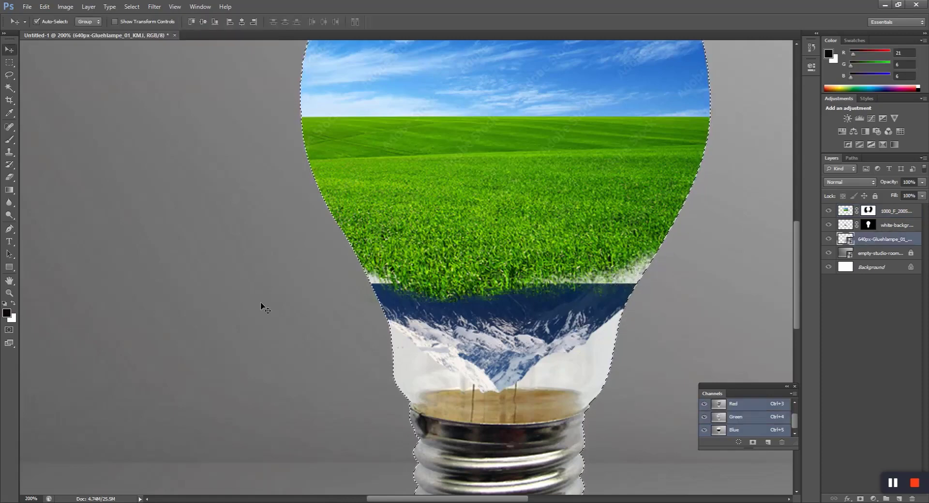
{"action": "left_click", "coordinate": [883, 213]}
{"action": "left_click", "coordinate": [9, 63]}
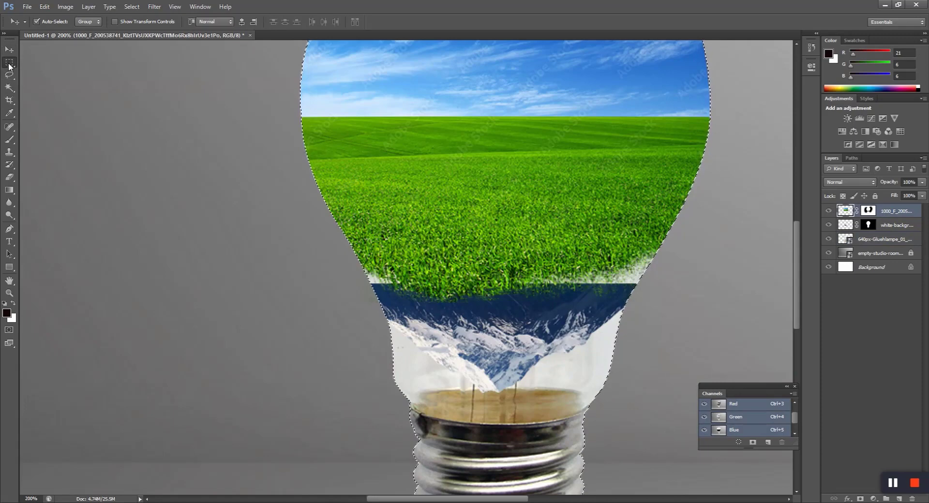
{"action": "right_click", "coordinate": [458, 154]}
{"action": "left_click", "coordinate": [483, 161]}
{"action": "scroll", "coordinate": [504, 197], "scroll_direction": "up", "scroll_amount": 1}
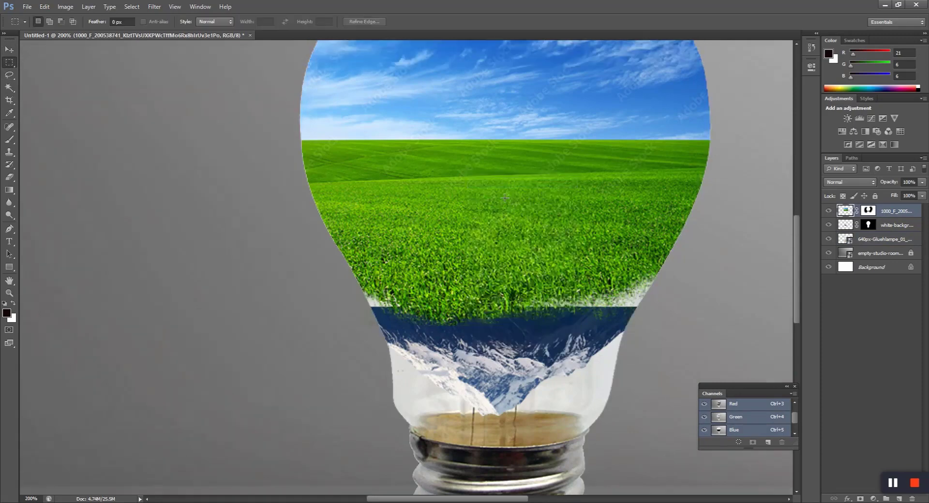
{"action": "left_click", "coordinate": [521, 225], "text": "ctrl+alt"}
- Make the inverted mountain layer active and load its mask's outline as a selection
{"action": "key", "text": "v"}
{"action": "left_click", "coordinate": [485, 291]}
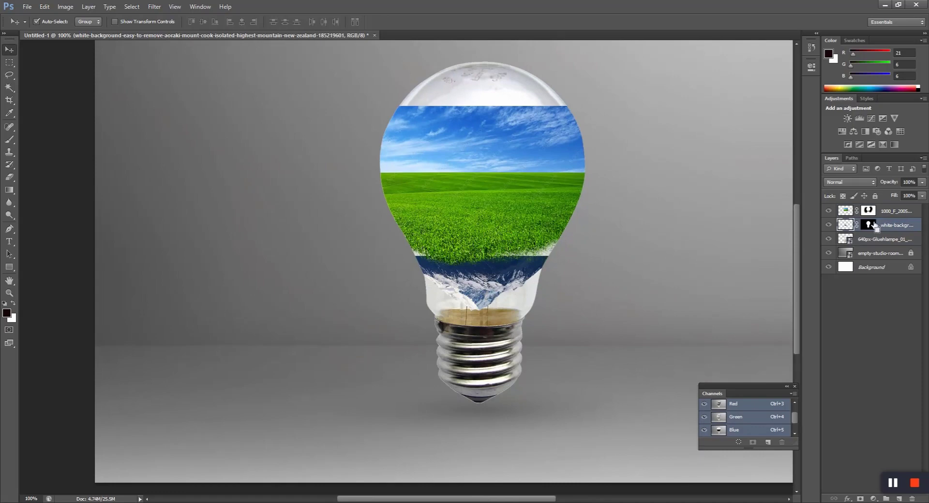
{"action": "left_click", "coordinate": [868, 225], "text": "ctrl"}
{"action": "left_click", "coordinate": [477, 282], "text": "ctrl"}
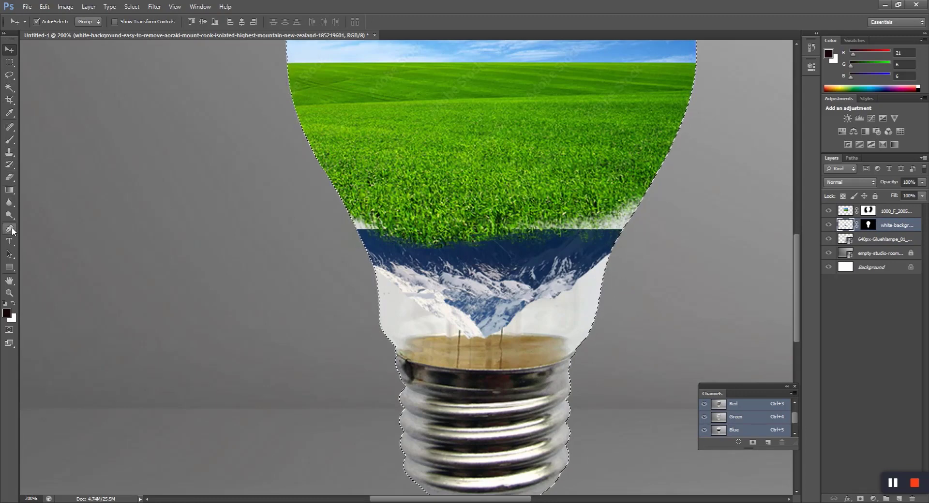
- Clone the mountain's dark blue rock into the pale gaps below the field's edge with a 30 px Clone Stamp
{"action": "left_click", "coordinate": [9, 151]}
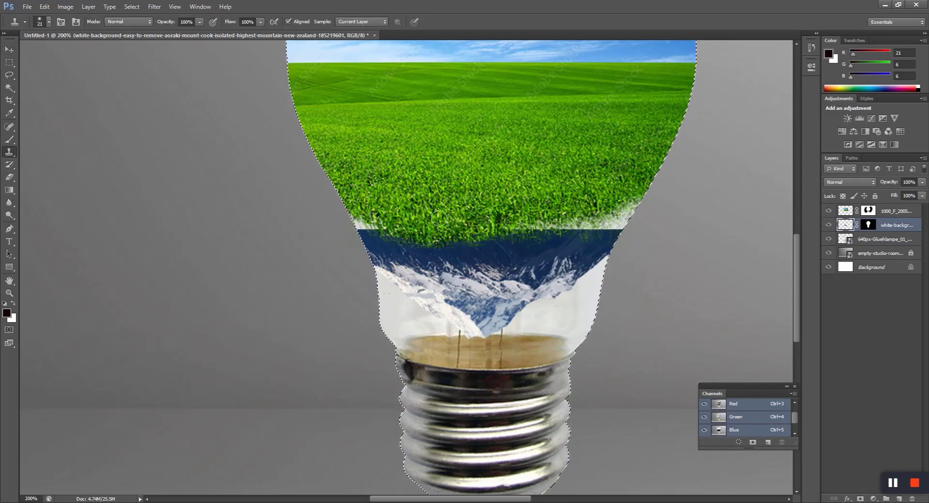
{"action": "right_click", "coordinate": [524, 238]}
{"action": "key", "text": "Return"}
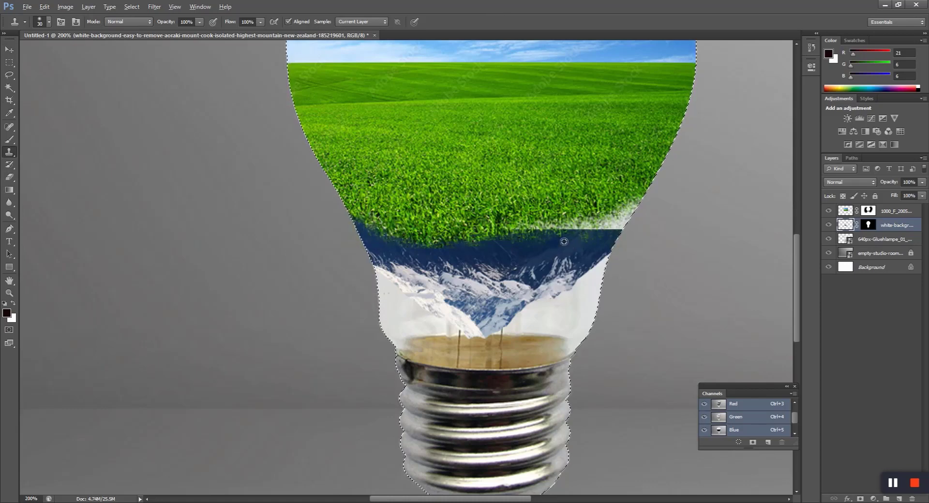
{"action": "left_click", "coordinate": [593, 237], "text": "alt"}
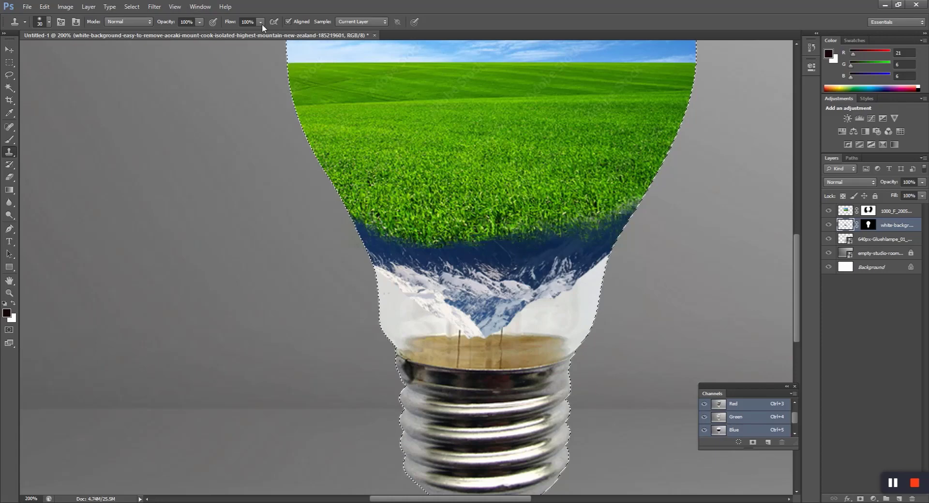
- Turn off aligned sampling and clone more dark rock along the mountain's border with the grass
{"action": "left_click", "coordinate": [289, 22]}
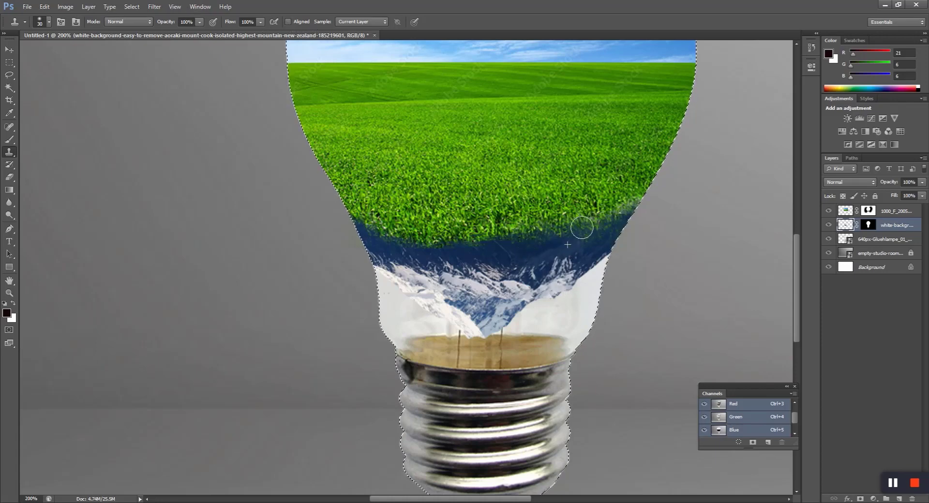
{"action": "left_click_drag", "start_coordinate": [461, 231], "coordinate": [431, 240]}
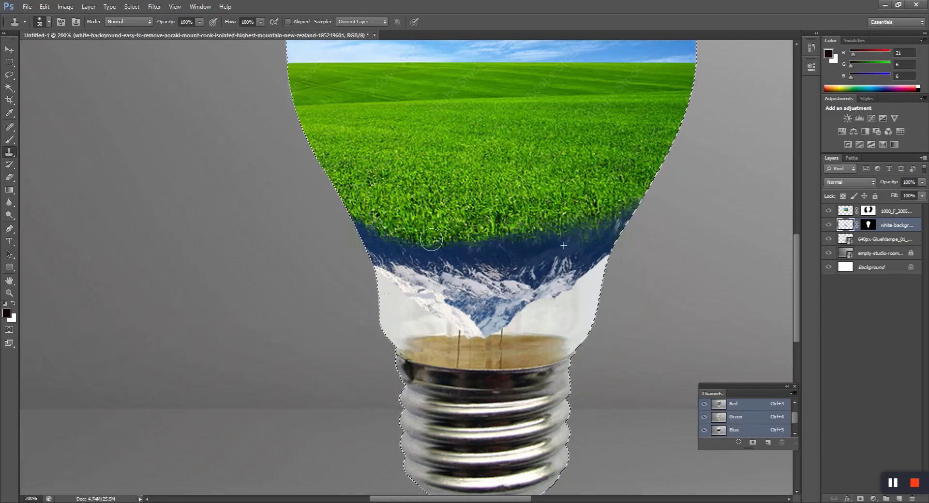
{"action": "key", "text": "ctrl+minus"}
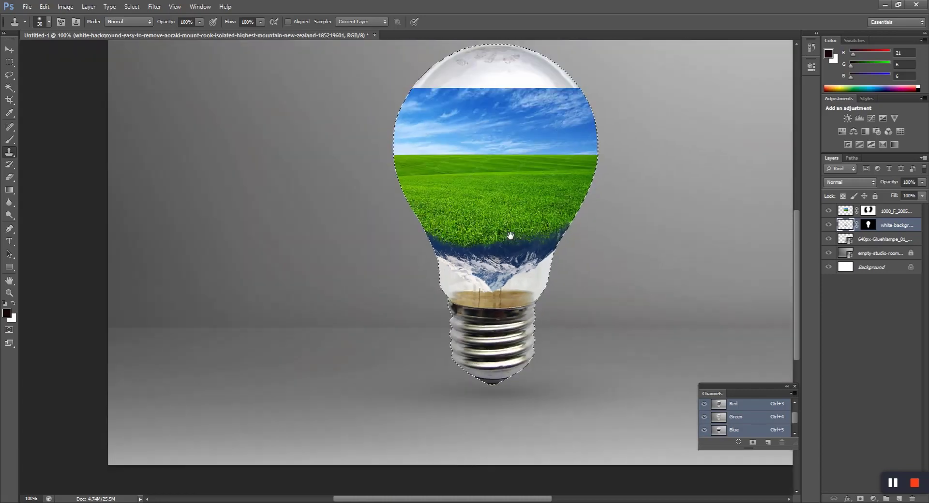
{"action": "key", "text": "ctrl+plus"}
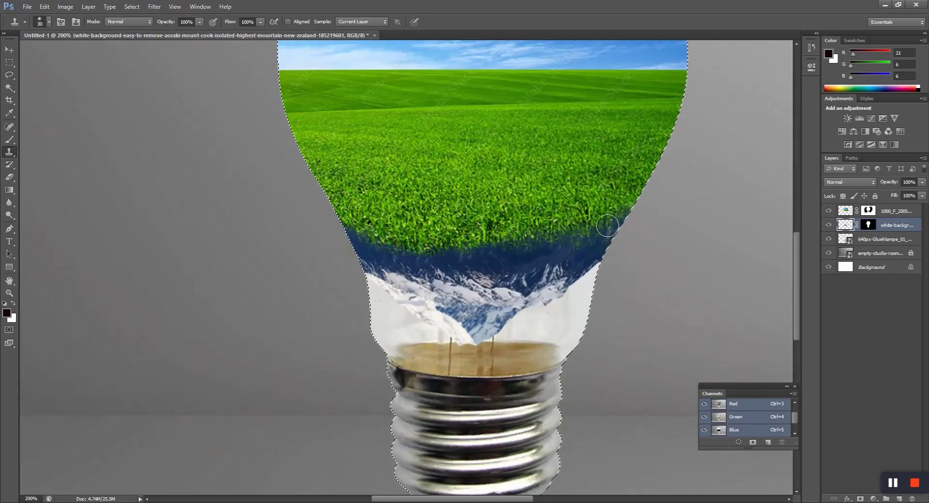
{"action": "key", "text": "ctrl+minus"}
{"action": "key", "text": "ctrl+minus"}
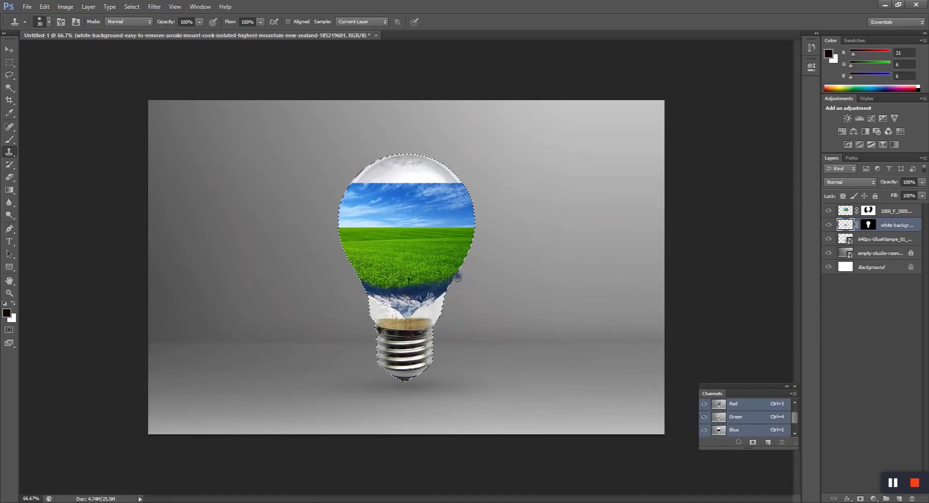
- Deselect the bulb outline and make the field layer active for a rectangular selection
{"action": "key", "text": "ctrl+d"}
{"action": "key", "text": "ctrl+plus"}
{"action": "key", "text": "v"}
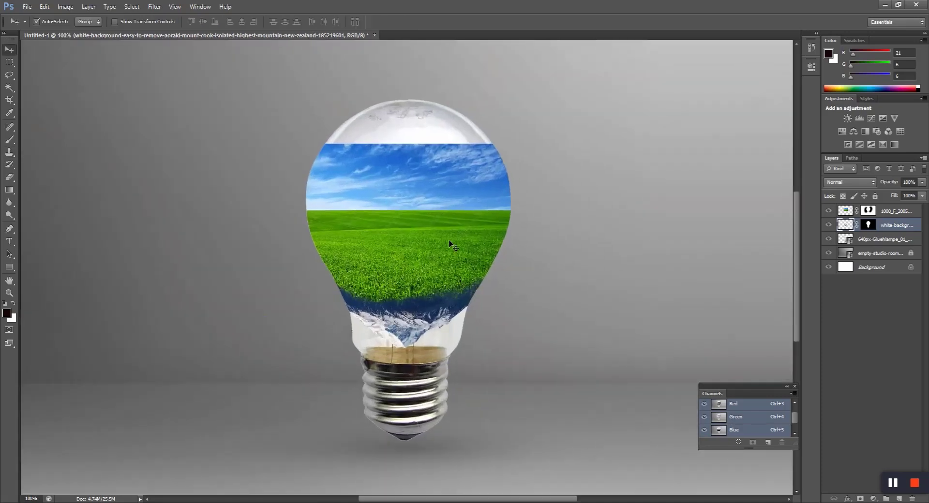
{"action": "left_click", "coordinate": [855, 214]}
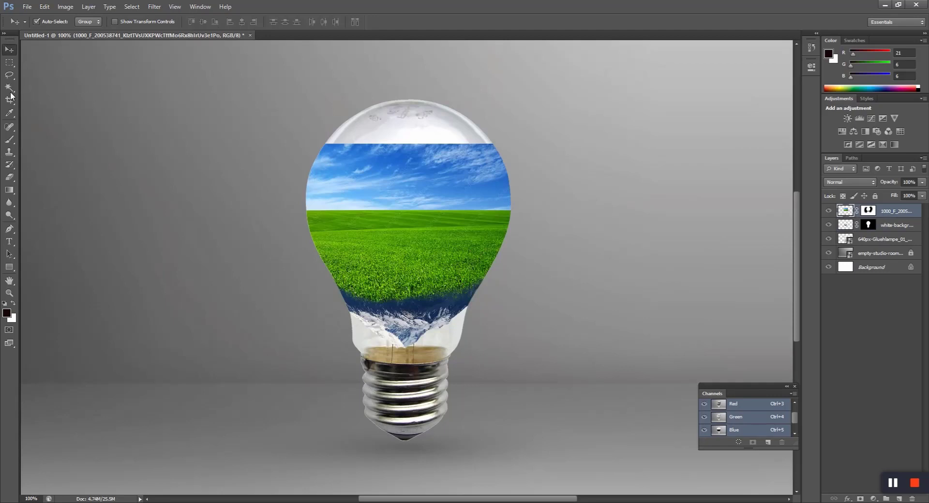
{"action": "left_click", "coordinate": [9, 62]}
{"action": "left_click_drag", "start_coordinate": [311, 142], "coordinate": [512, 178]}
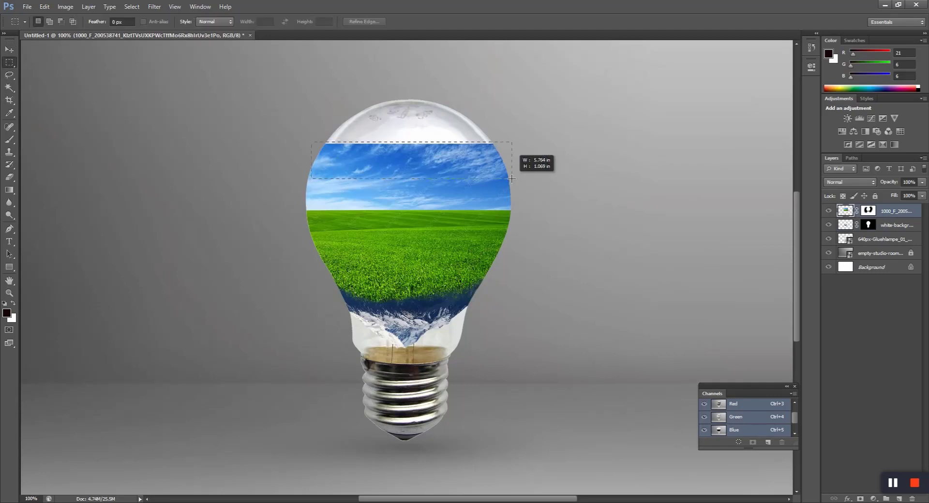
{"action": "key", "text": "ctrl+t"}
{"action": "left_click_drag", "start_coordinate": [413, 142], "coordinate": [420, 94]}
{"action": "key", "text": "Escape"}
{"action": "key", "text": "ctrl+d"}
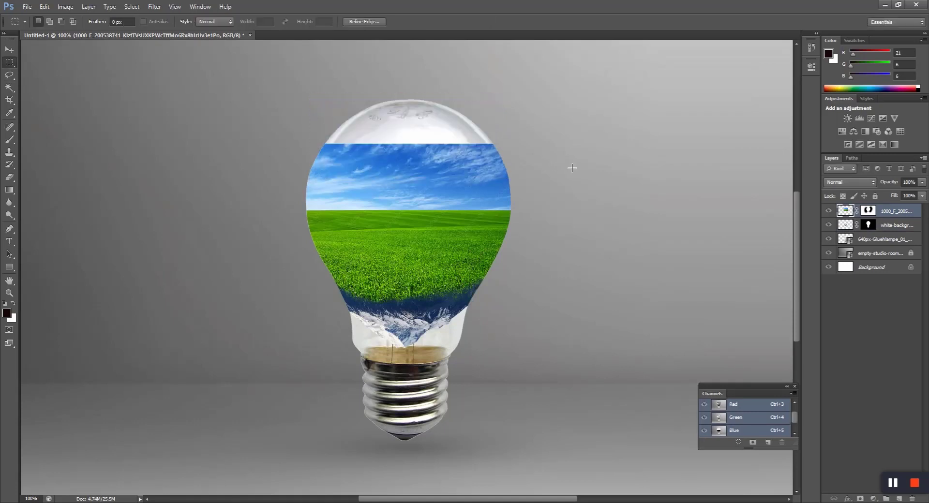
- Select the sky area above the field's horizon and delete it from the field layer
{"action": "left_click_drag", "start_coordinate": [301, 211], "coordinate": [284, 128]}
{"action": "key", "text": "Delete"}
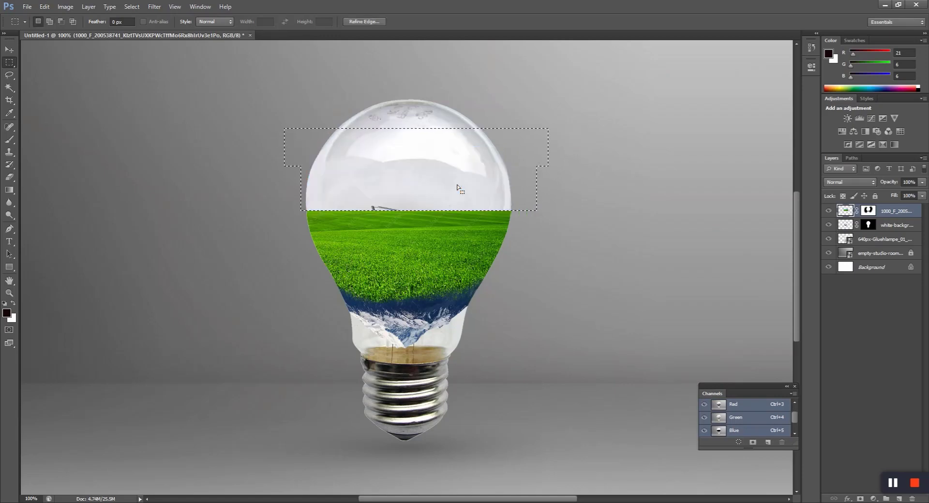
{"action": "key", "text": "v"}
{"action": "left_click", "coordinate": [465, 203]}
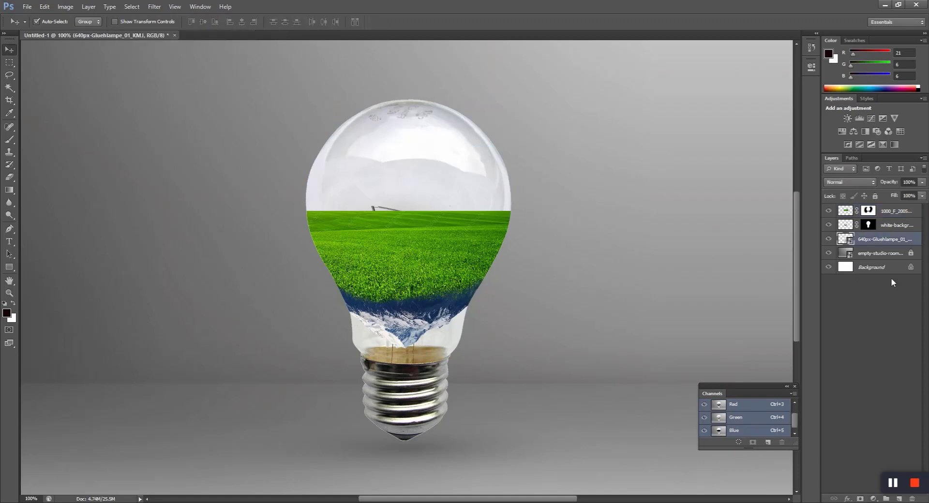
- Rasterize the light bulb layer and clone clean glass over the dark filament remnant just above the field's horizon
{"action": "right_click", "coordinate": [885, 247]}
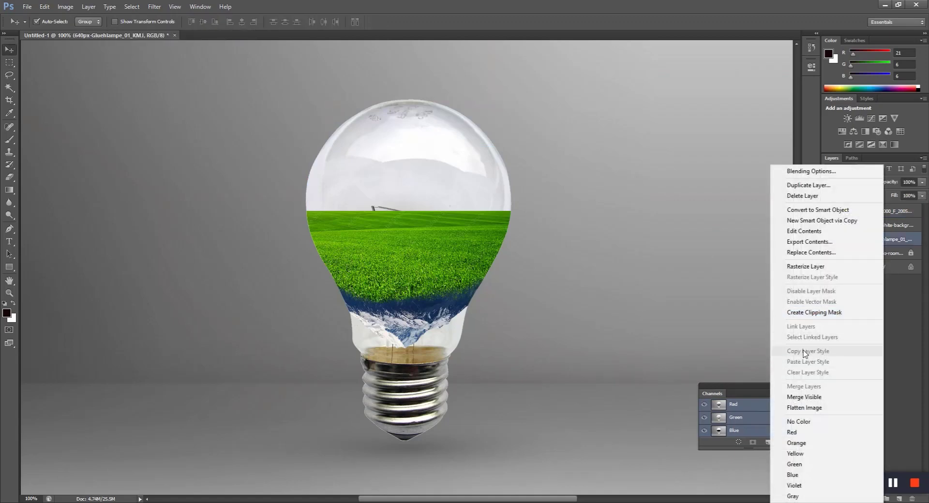
{"action": "left_click", "coordinate": [805, 266]}
{"action": "key", "text": "s"}
{"action": "scroll", "coordinate": [395, 219], "scroll_direction": "up", "scroll_amount": 1}
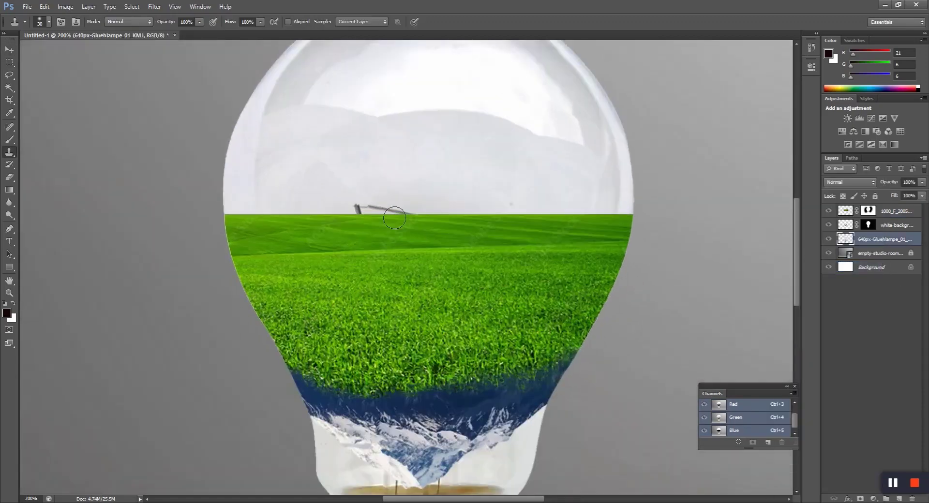
{"action": "left_click_drag", "start_coordinate": [358, 208], "coordinate": [393, 208]}
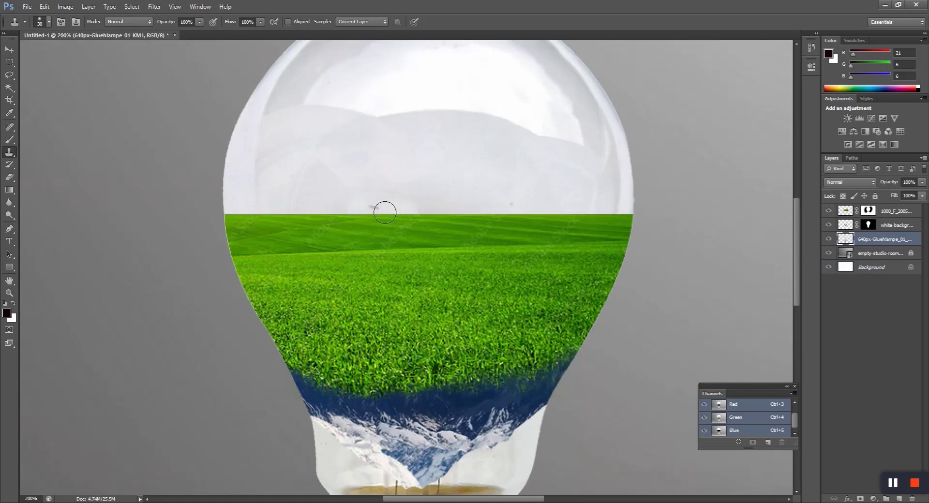
{"action": "scroll", "coordinate": [481, 242], "scroll_direction": "down", "scroll_amount": 1}
{"action": "key", "text": "v"}
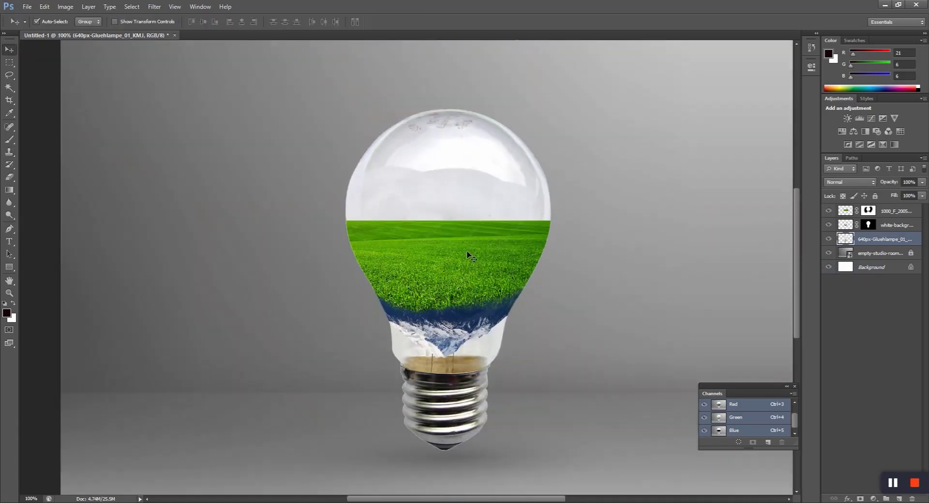
- Place the tree image c62ee4559ca391a822f0a19a039763aa.png from the nature under bulb folder above the field layer, scaled to about 33% and standing on the grass
{"action": "left_click", "coordinate": [466, 315]}
{"action": "left_click", "coordinate": [234, 472]}
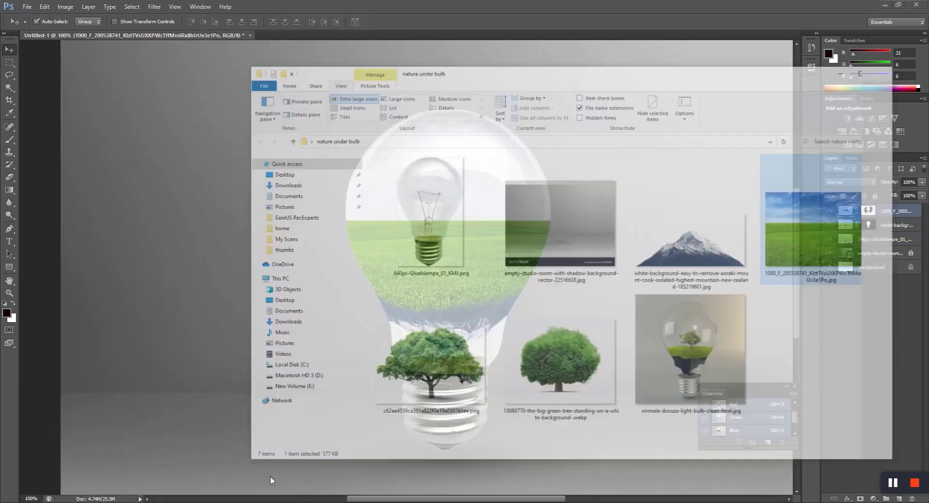
{"action": "left_click_drag", "start_coordinate": [465, 346], "coordinate": [208, 266]}
{"action": "left_click_drag", "start_coordinate": [618, 131], "coordinate": [472, 176]}
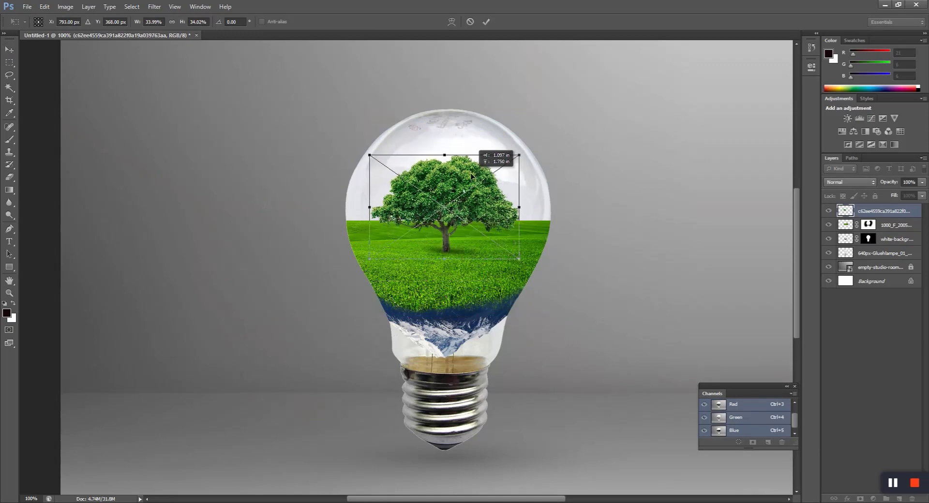
{"action": "left_click_drag", "start_coordinate": [519, 155], "coordinate": [521, 155]}
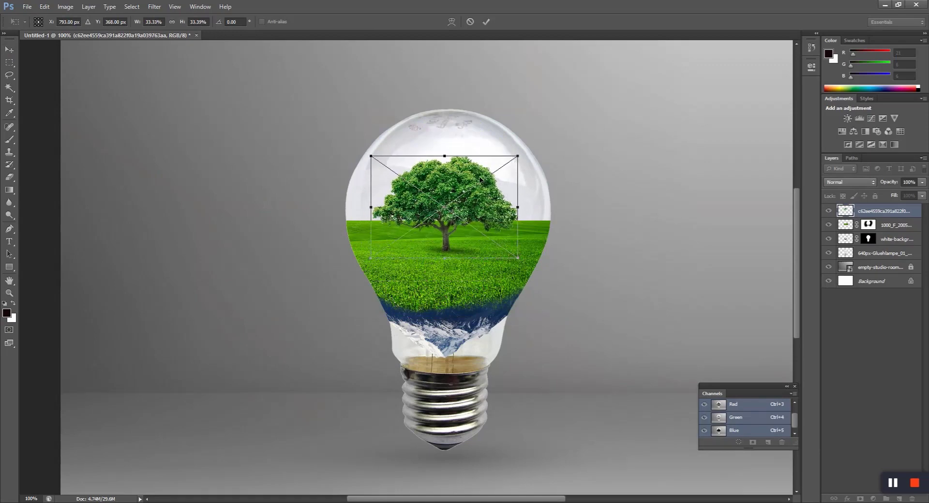
{"action": "left_click_drag", "start_coordinate": [480, 179], "coordinate": [485, 180]}
{"action": "key", "text": "Return"}
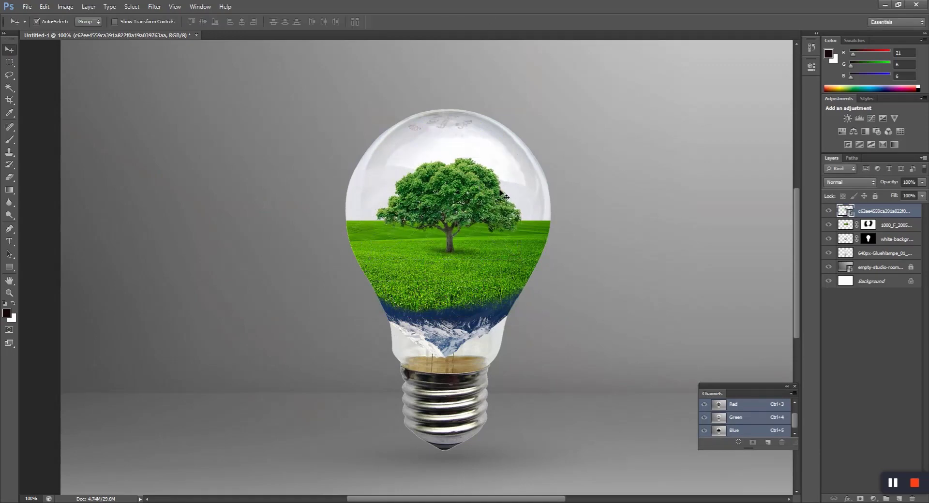
- Scale the tree inside the bulb down slightly to about 31.8%
{"action": "key", "text": "ctrl+t"}
{"action": "left_click_drag", "start_coordinate": [524, 260], "coordinate": [522, 255]}
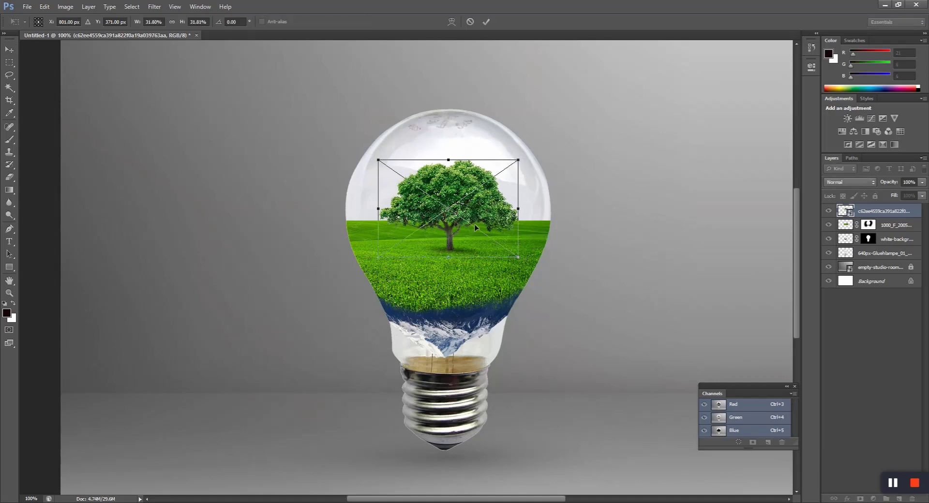
{"action": "key", "text": "Return"}
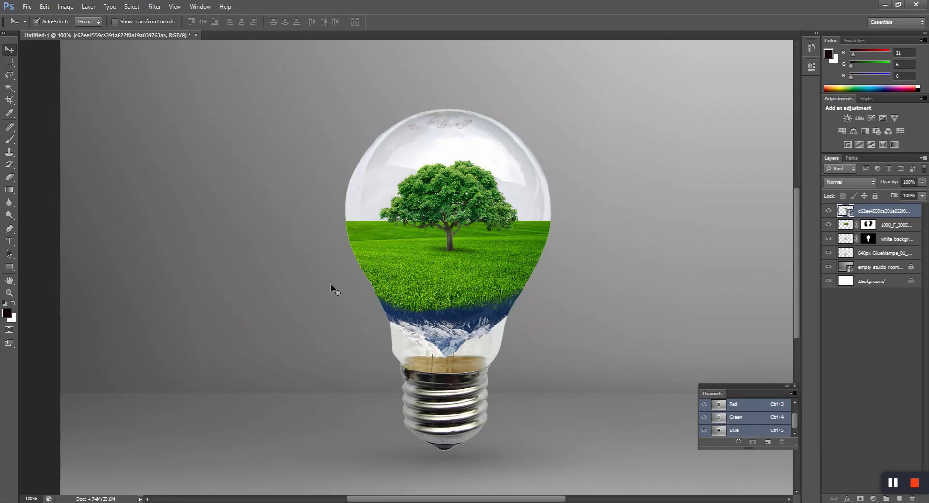
- Switch to Chrome, search Google Images for "girl with raising hand png" and look through the results for a suitable figure
{"action": "key", "text": "alt+Tab"}
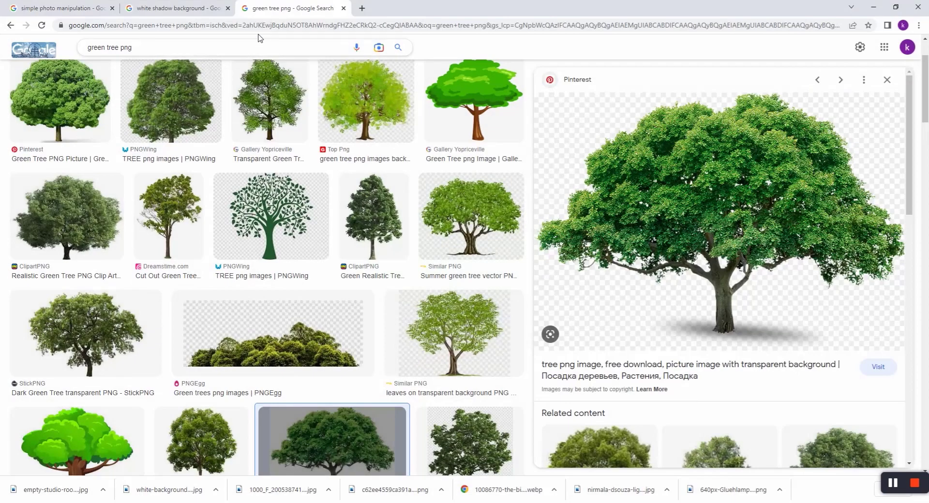
{"action": "triple_click", "coordinate": [170, 51]}
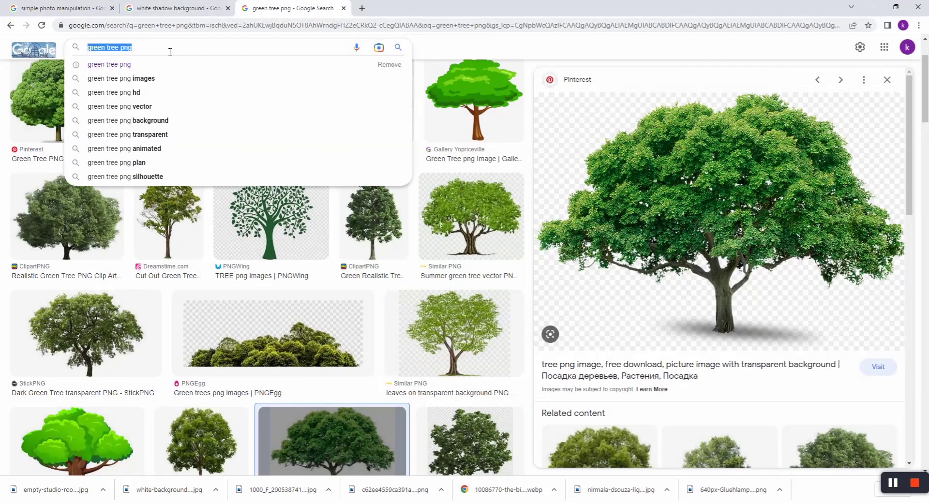
{"action": "type", "text": "girl with"}
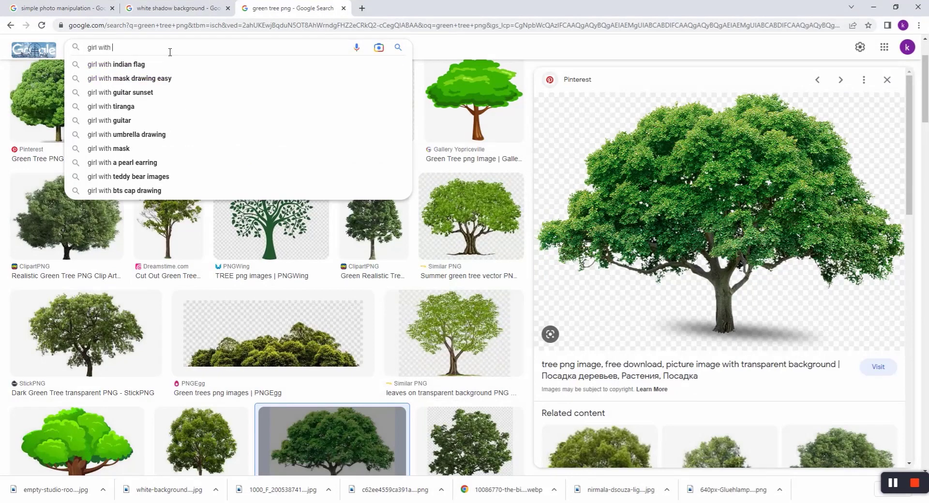
{"action": "type", "text": " raising ha"}
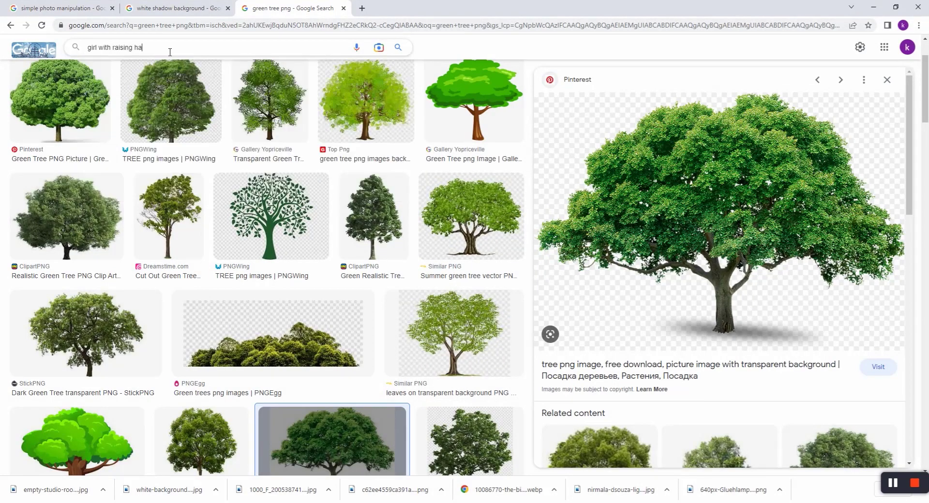
{"action": "type", "text": "nd png"}
{"action": "key", "text": "Return"}
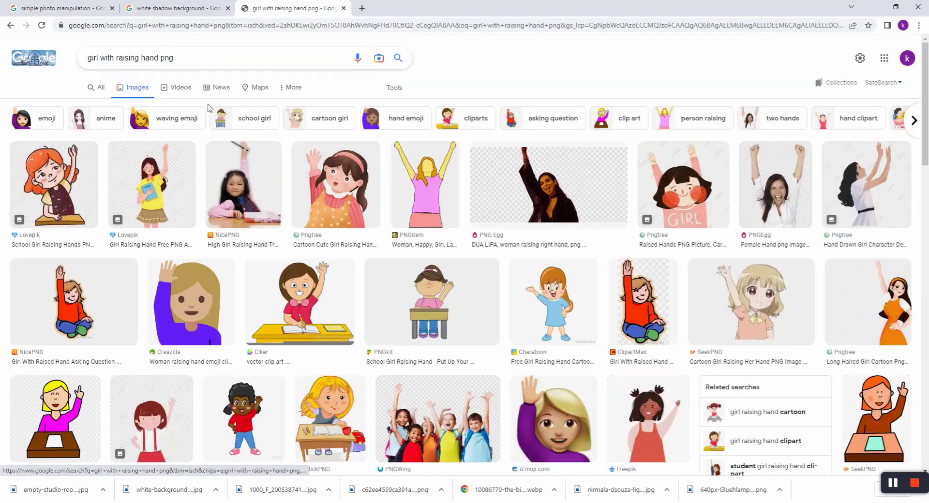
{"action": "scroll", "coordinate": [363, 258], "scroll_direction": "down", "scroll_amount": 15}
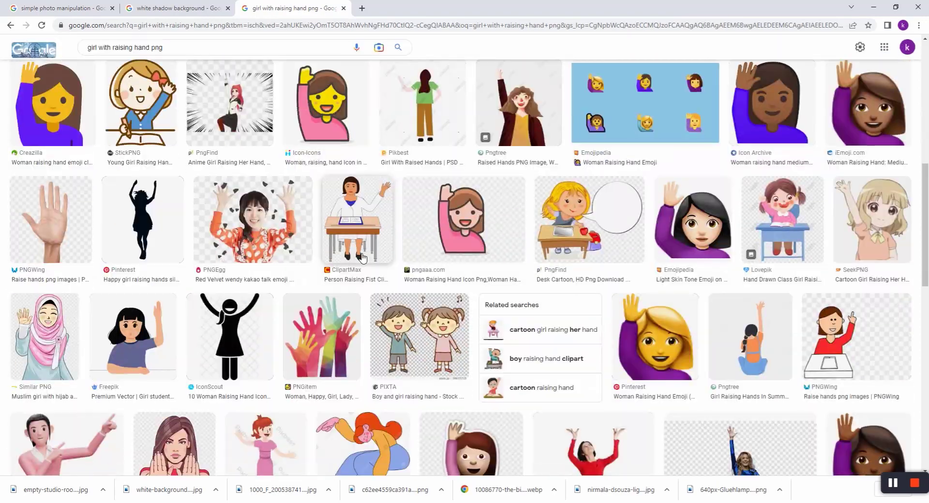
{"action": "scroll", "coordinate": [362, 258], "scroll_direction": "down", "scroll_amount": 12}
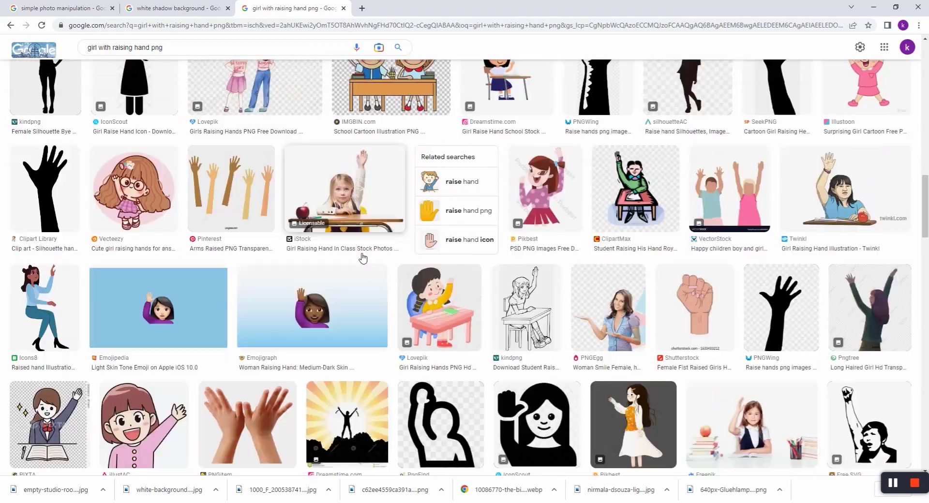
{"action": "scroll", "coordinate": [363, 258], "scroll_direction": "down", "scroll_amount": 3}
{"action": "scroll", "coordinate": [363, 257], "scroll_direction": "down", "scroll_amount": 4}
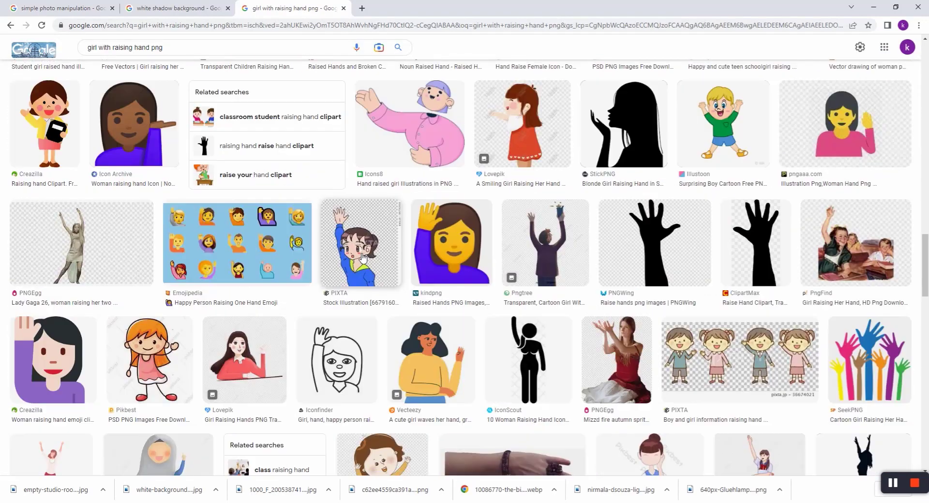
{"action": "scroll", "coordinate": [363, 256], "scroll_direction": "down", "scroll_amount": 4}
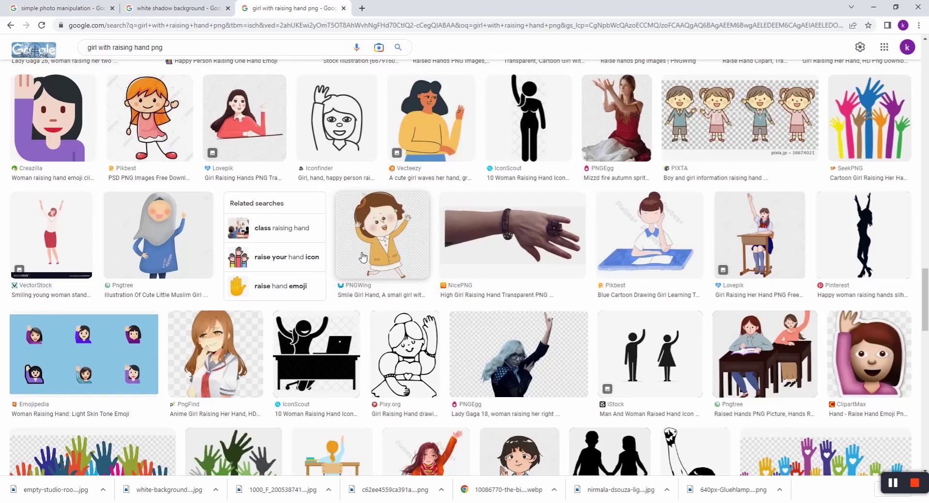
- Search Google Images for "happy girl" and look through the results for a full-body figure with raised arms
{"action": "triple_click", "coordinate": [178, 50]}
{"action": "key", "text": "BackSpace"}
{"action": "type", "text": "pa"}
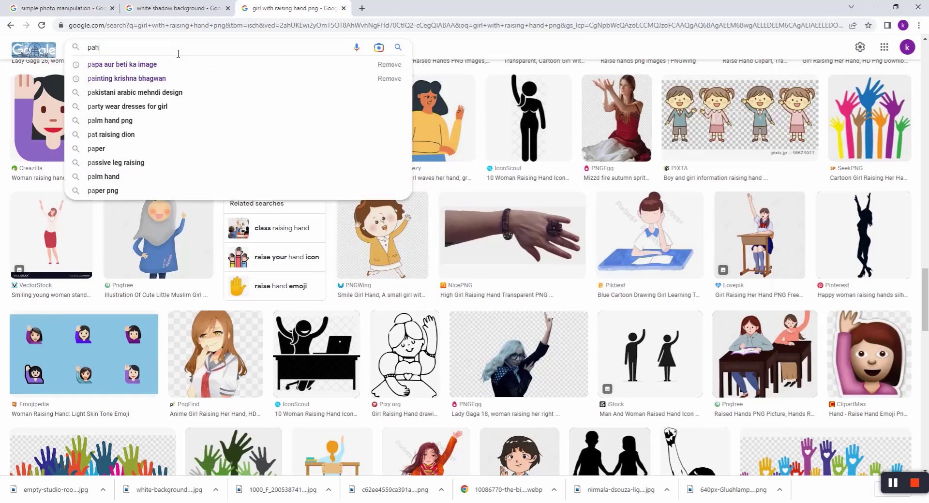
{"action": "key", "text": "BackSpace"}
{"action": "type", "text": "happy girl"}
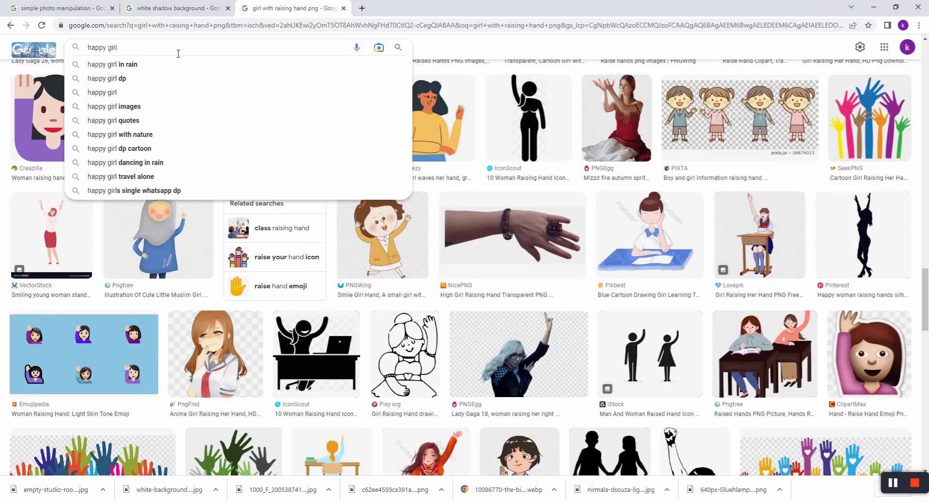
{"action": "key", "text": "Return"}
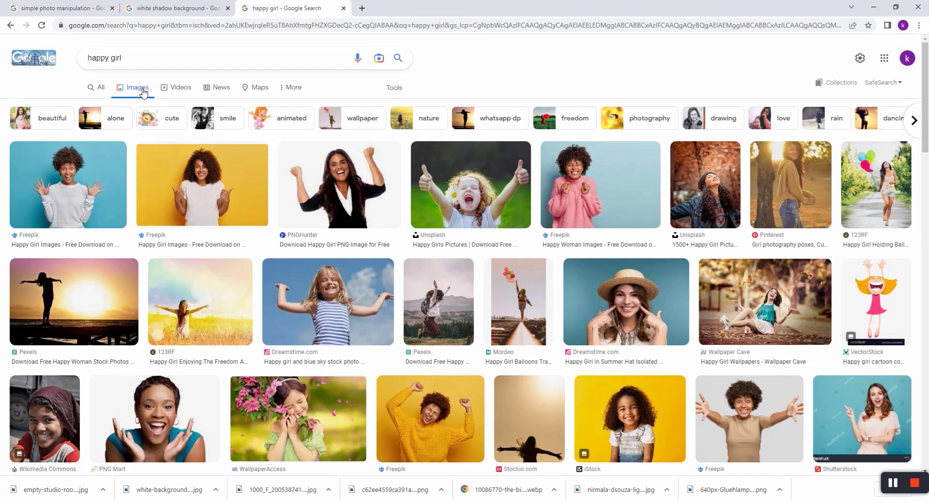
{"action": "scroll", "coordinate": [218, 290], "scroll_direction": "down", "scroll_amount": 4}
{"action": "scroll", "coordinate": [218, 290], "scroll_direction": "down", "scroll_amount": 4}
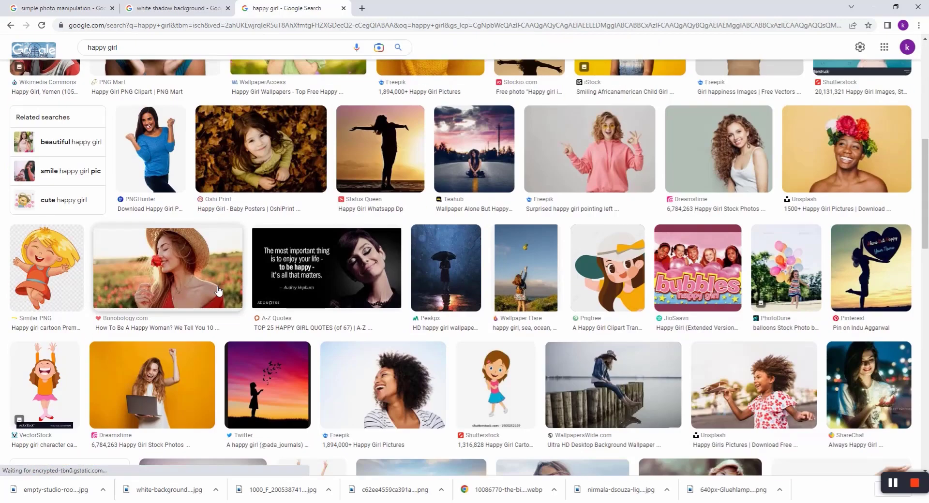
{"action": "scroll", "coordinate": [219, 290], "scroll_direction": "down", "scroll_amount": 4}
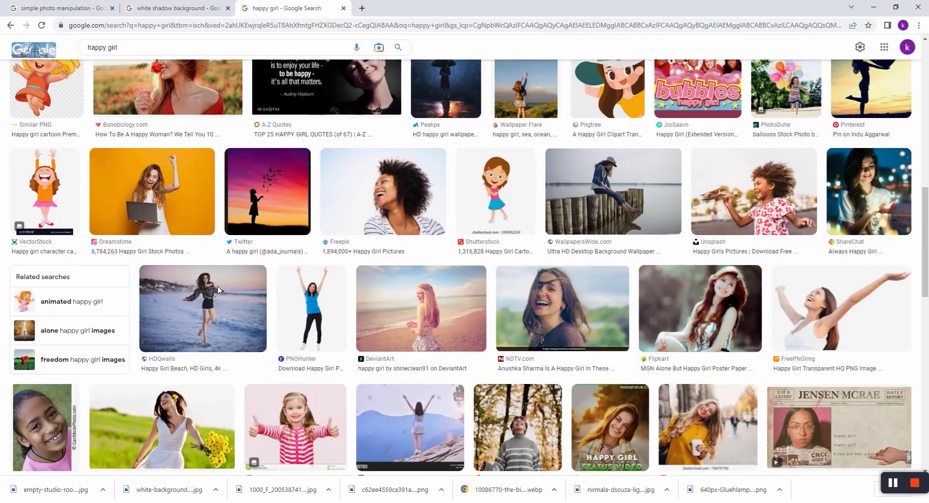
- Compare previews and related pictures of standing and jumping happy girls on plain backgrounds, starting from the girl in the blue top
{"action": "left_click", "coordinate": [322, 295]}
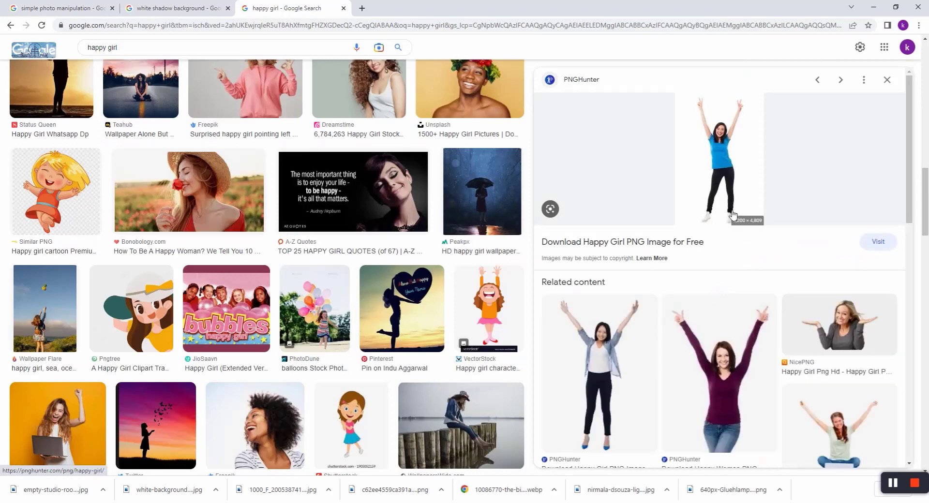
{"action": "scroll", "coordinate": [716, 232], "scroll_direction": "down", "scroll_amount": 3}
{"action": "scroll", "coordinate": [704, 252], "scroll_direction": "down", "scroll_amount": 3}
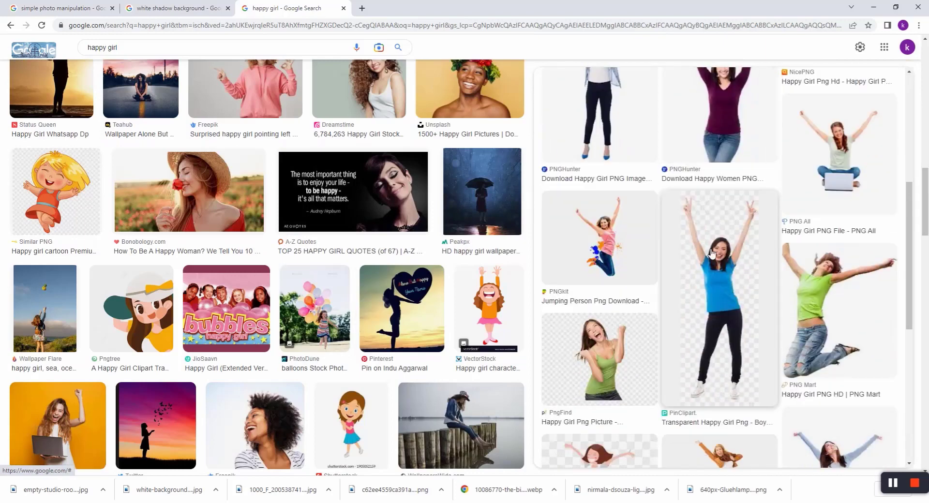
{"action": "left_click", "coordinate": [811, 299]}
{"action": "scroll", "coordinate": [780, 278], "scroll_direction": "down", "scroll_amount": 3}
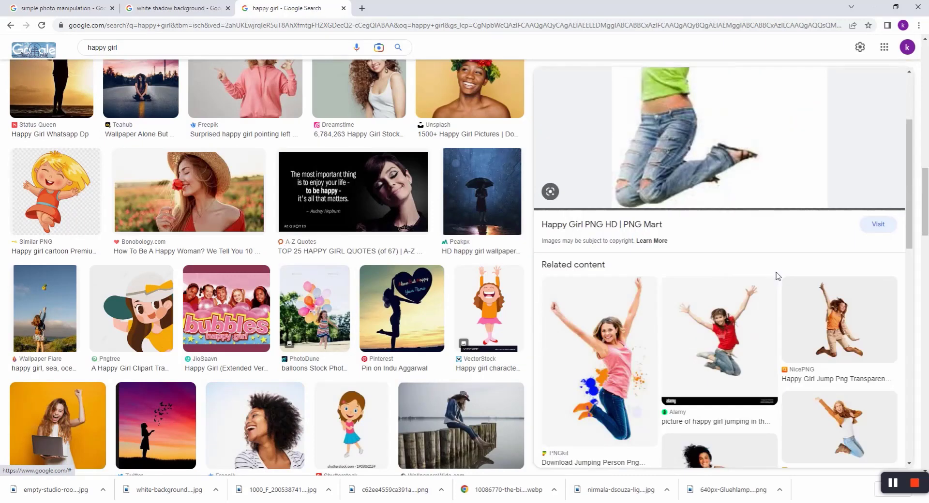
{"action": "scroll", "coordinate": [774, 276], "scroll_direction": "down", "scroll_amount": 2}
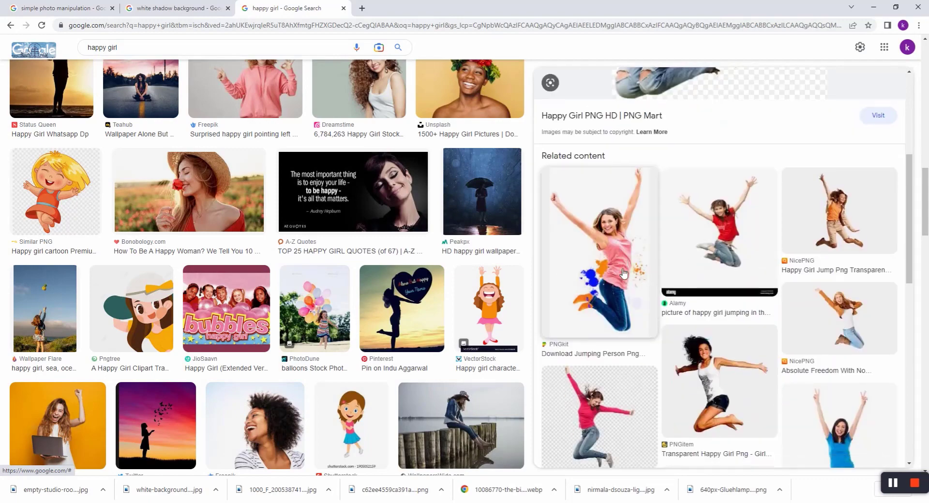
{"action": "scroll", "coordinate": [623, 274], "scroll_direction": "down", "scroll_amount": 2}
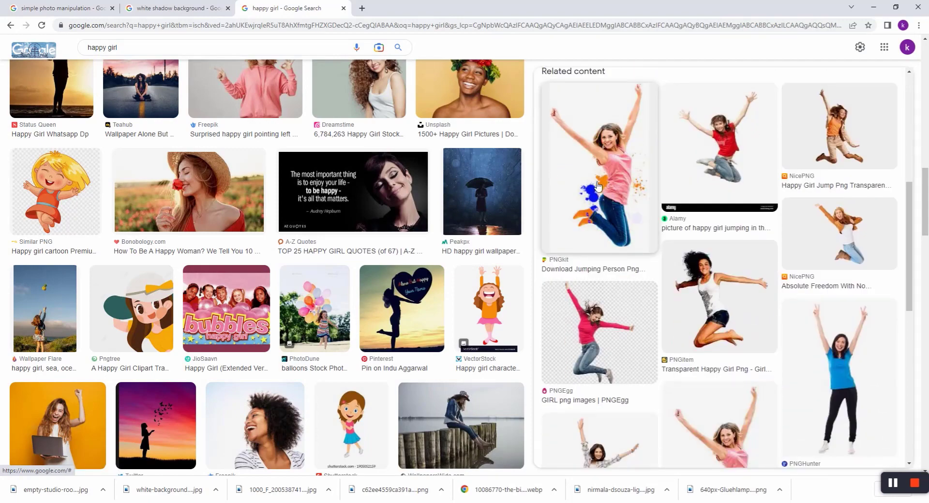
{"action": "left_click", "coordinate": [868, 357]}
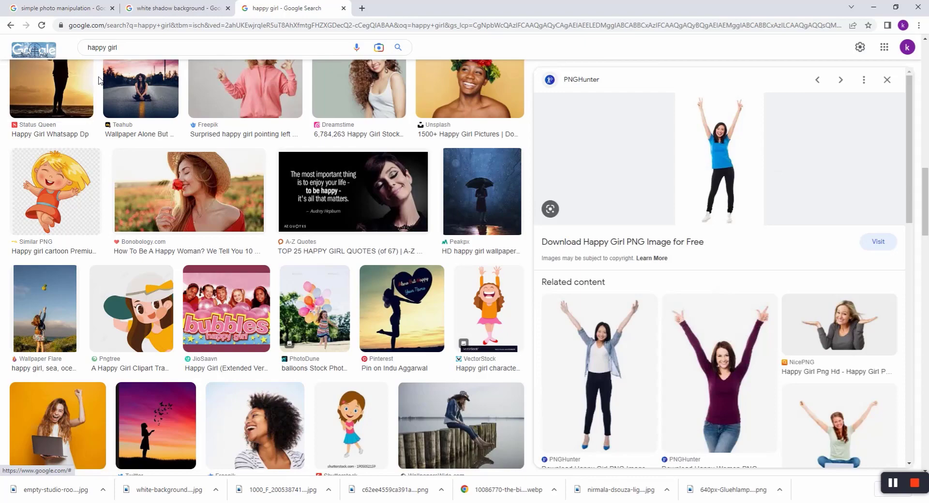
{"action": "scroll", "coordinate": [568, 225], "scroll_direction": "down", "scroll_amount": 4}
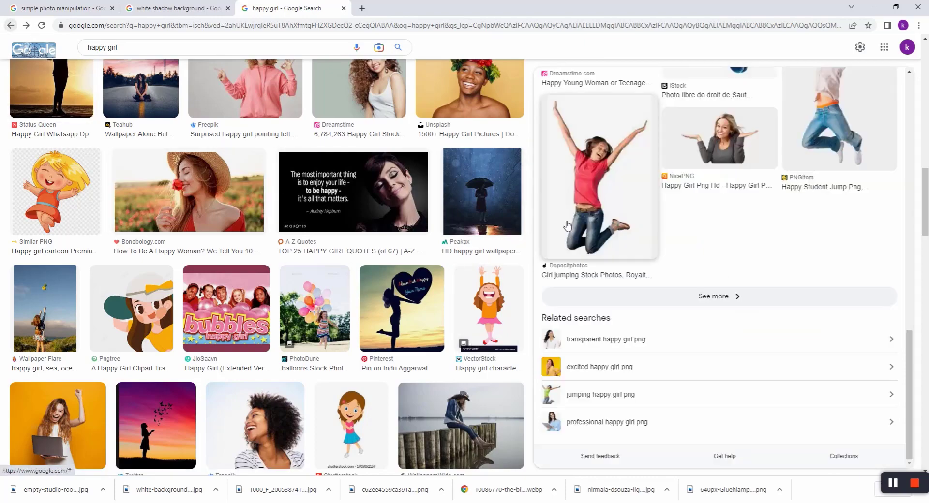
{"action": "left_click", "coordinate": [628, 232]}
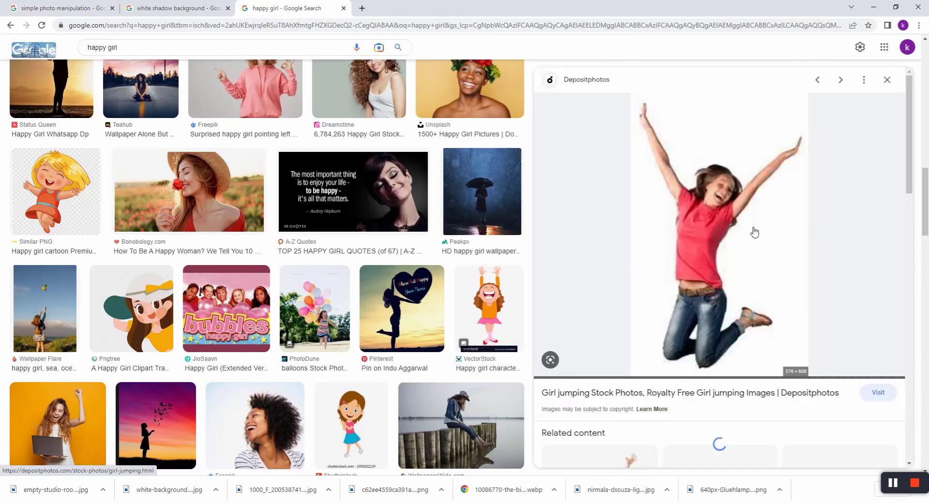
{"action": "scroll", "coordinate": [741, 251], "scroll_direction": "down", "scroll_amount": 7}
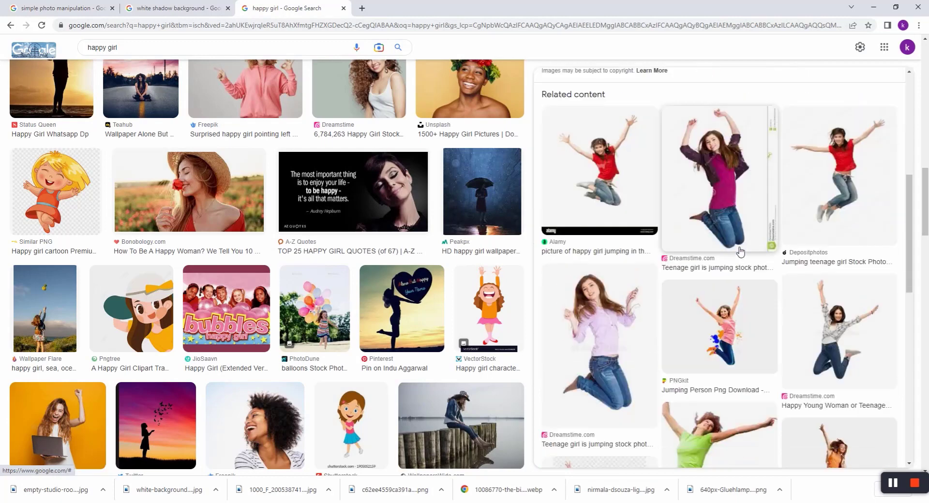
- Copy the picture of the jumping girl in the plaid shirt and paste it into a new 800 x 800 pixel Photoshop document
{"action": "left_click", "coordinate": [826, 341]}
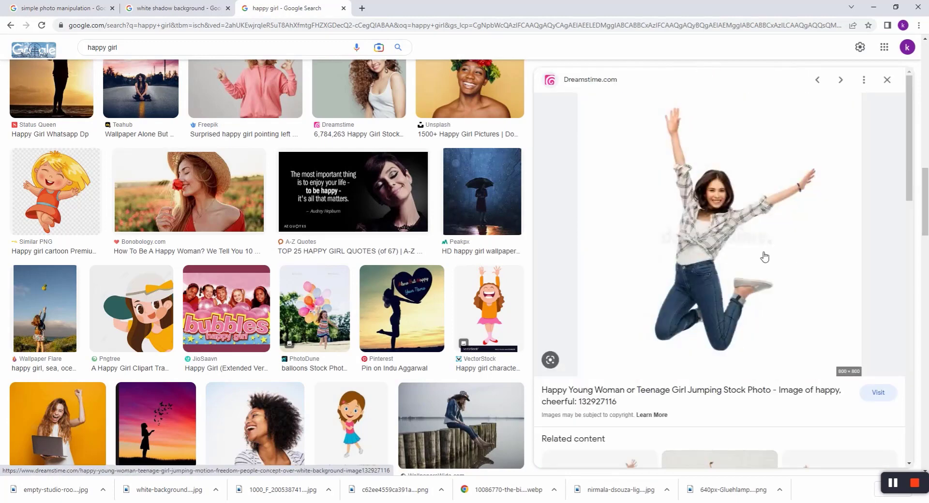
{"action": "right_click", "coordinate": [698, 226]}
{"action": "left_click", "coordinate": [725, 349]}
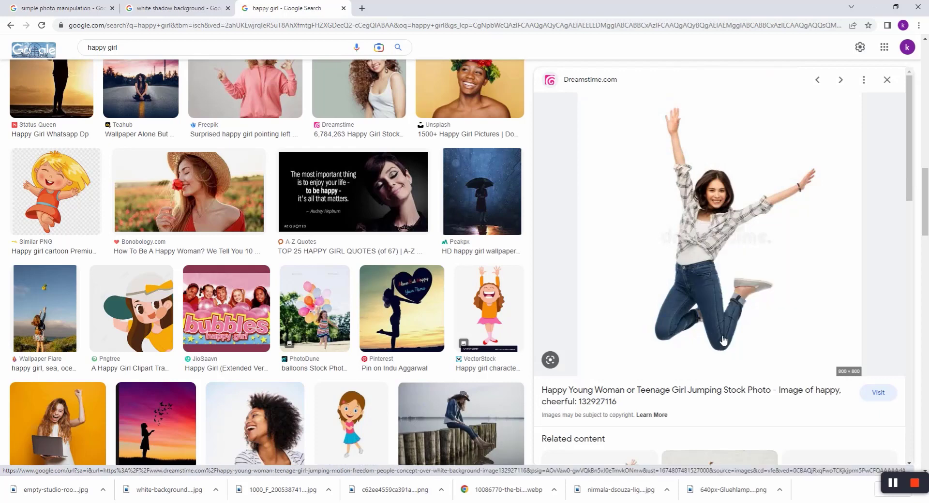
{"action": "left_click", "coordinate": [873, 7]}
{"action": "key", "text": "ctrl+n"}
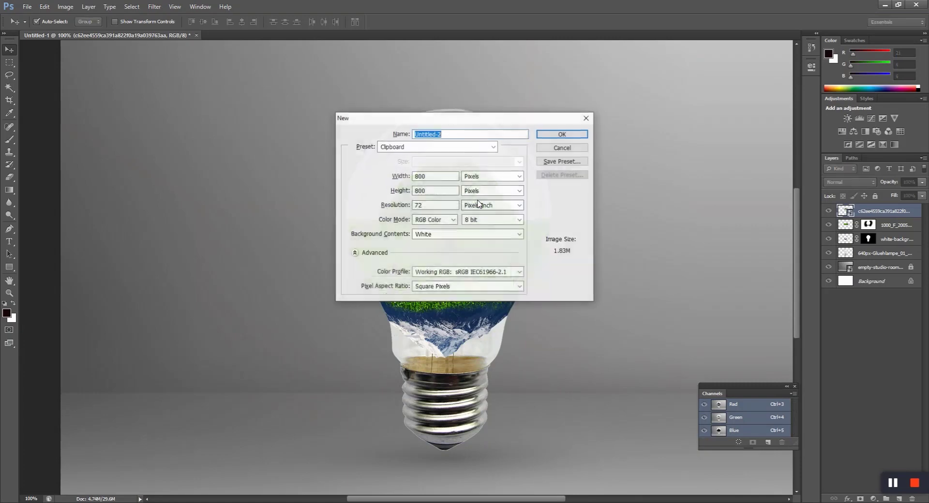
{"action": "key", "text": "Return"}
{"action": "key", "text": "ctrl+v"}
- Select the white background around the girl with the Magic Wand at tolerance 10 and invert the selection
{"action": "key", "text": "w"}
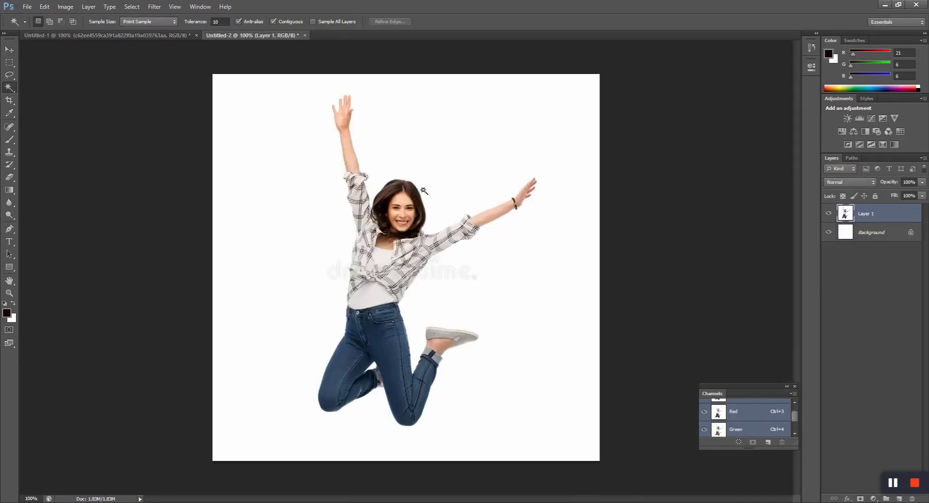
{"action": "left_click", "coordinate": [328, 175]}
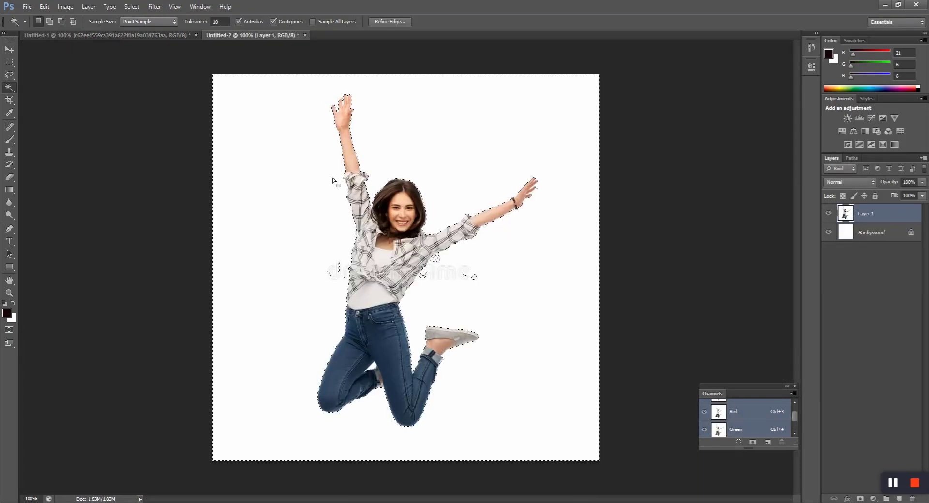
{"action": "right_click", "coordinate": [457, 300]}
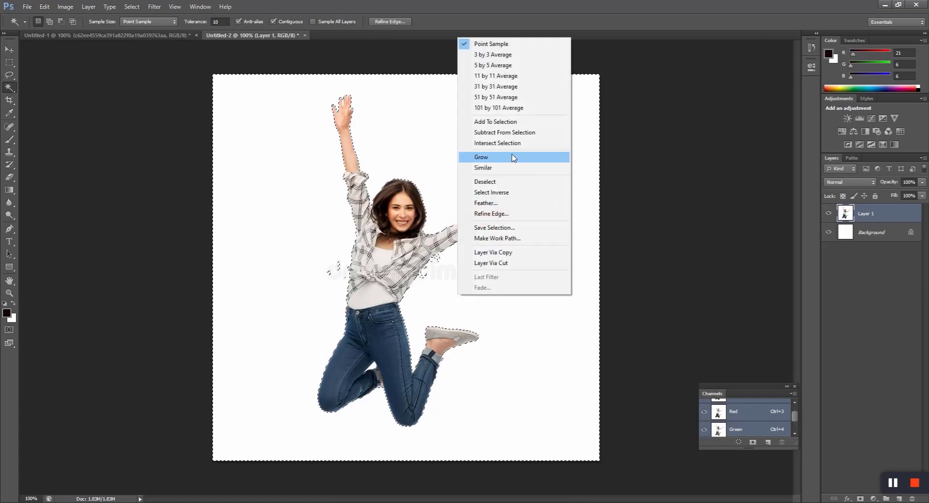
{"action": "left_click", "coordinate": [502, 193]}
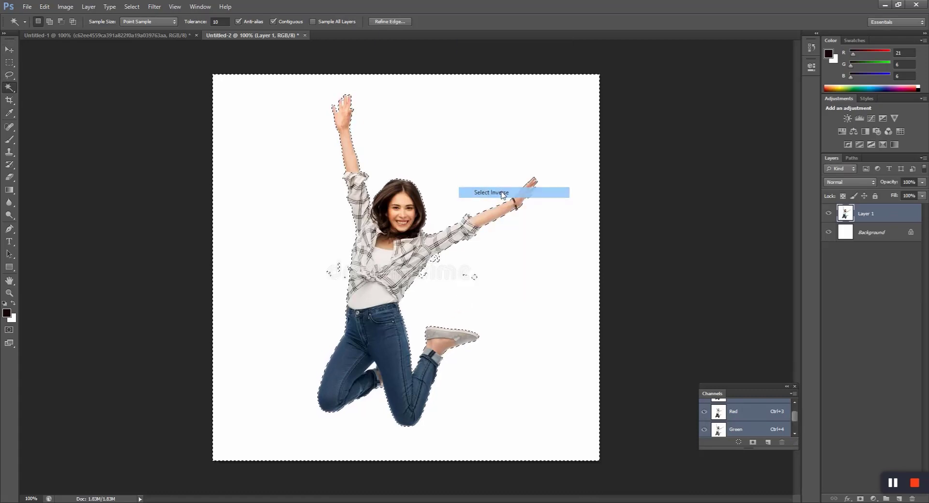
- Subtract the watermark remnants between the girl's outstretched arm and her raised shoe from the selection with the Polygonal Lasso
{"action": "left_click", "coordinate": [10, 74]}
{"action": "left_click", "coordinate": [32, 83]}
{"action": "key", "text": "ctrl+plus"}
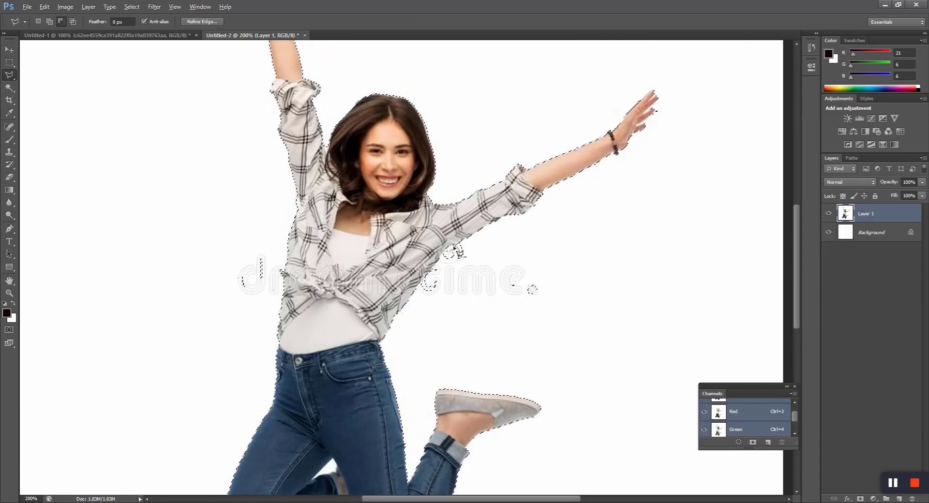
{"action": "left_click", "coordinate": [414, 292]}
{"action": "left_click", "coordinate": [466, 315]}
{"action": "left_click", "coordinate": [601, 290]}
{"action": "left_click", "coordinate": [549, 244]}
{"action": "left_click", "coordinate": [477, 251]}
{"action": "left_click", "coordinate": [415, 292]}
- Subtract the remaining watermark fragments beside the shirt knot, under the upright arm, from the selection
{"action": "key", "text": "ctrl+plus"}
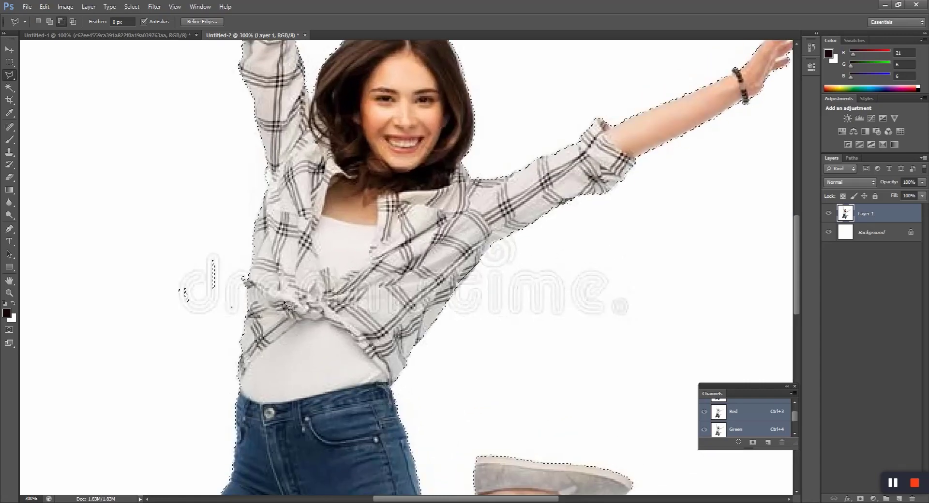
{"action": "left_click", "coordinate": [246, 287]}
{"action": "left_click", "coordinate": [232, 311]}
{"action": "left_click", "coordinate": [179, 318]}
{"action": "left_click", "coordinate": [155, 278]}
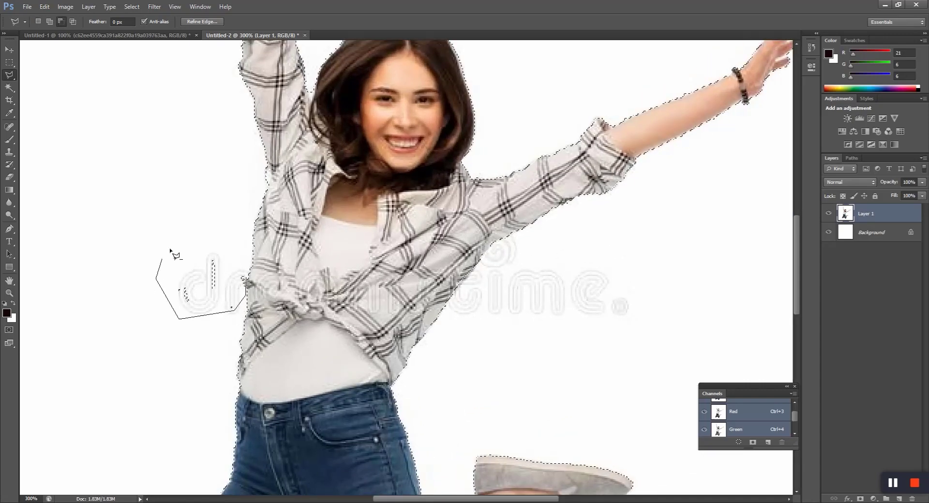
{"action": "left_click", "coordinate": [170, 250]}
{"action": "left_click", "coordinate": [247, 286]}
{"action": "key", "text": "ctrl+minus"}
{"action": "key", "text": "ctrl+minus"}
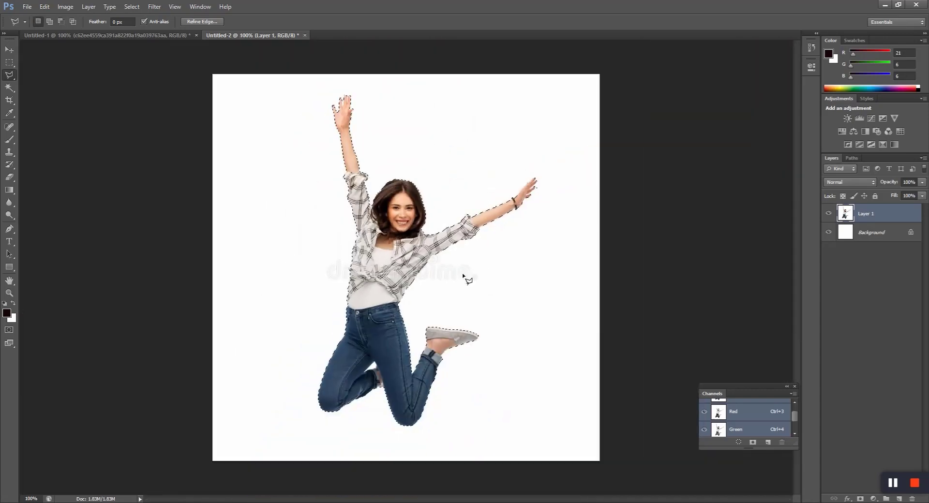
- Move the selected girl into the light bulb document, scale her to about 25% and place her on the grass beside the tree trunk
{"action": "key", "text": "v"}
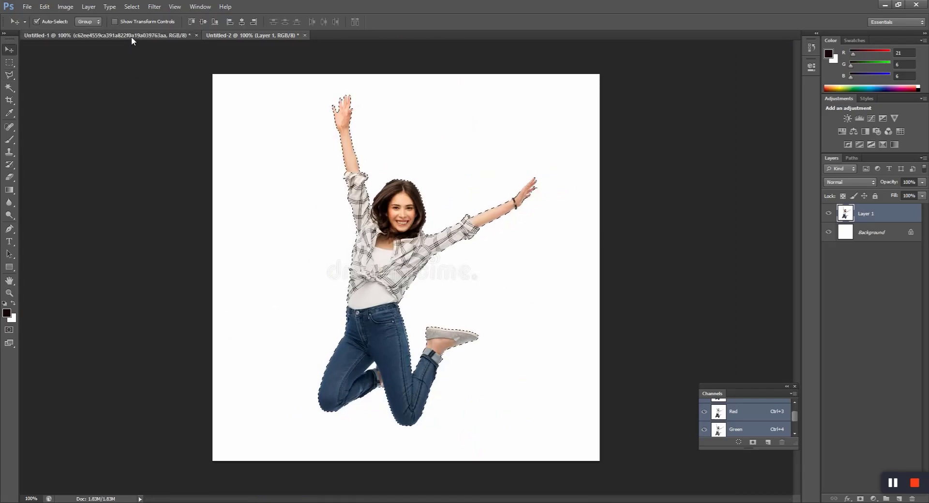
{"action": "left_click_drag", "start_coordinate": [131, 41], "coordinate": [476, 232]}
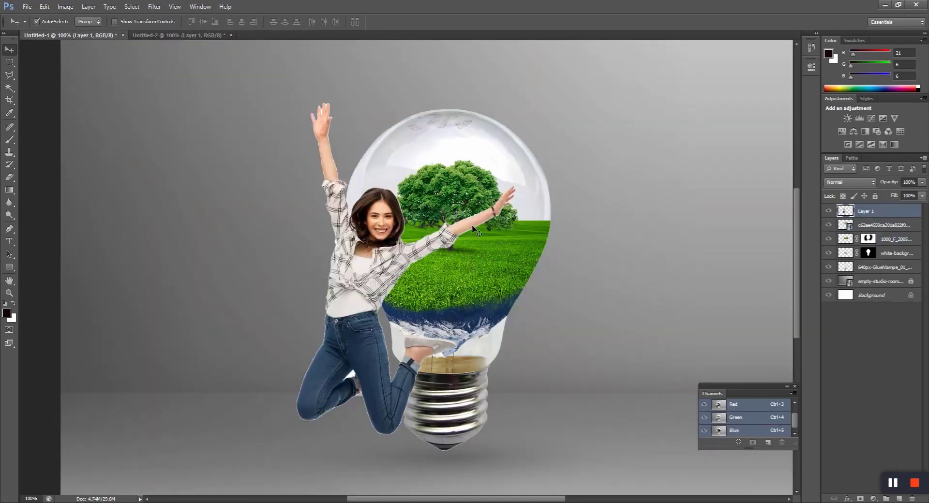
{"action": "key", "text": "ctrl+t"}
{"action": "left_click_drag", "start_coordinate": [517, 120], "coordinate": [448, 198]}
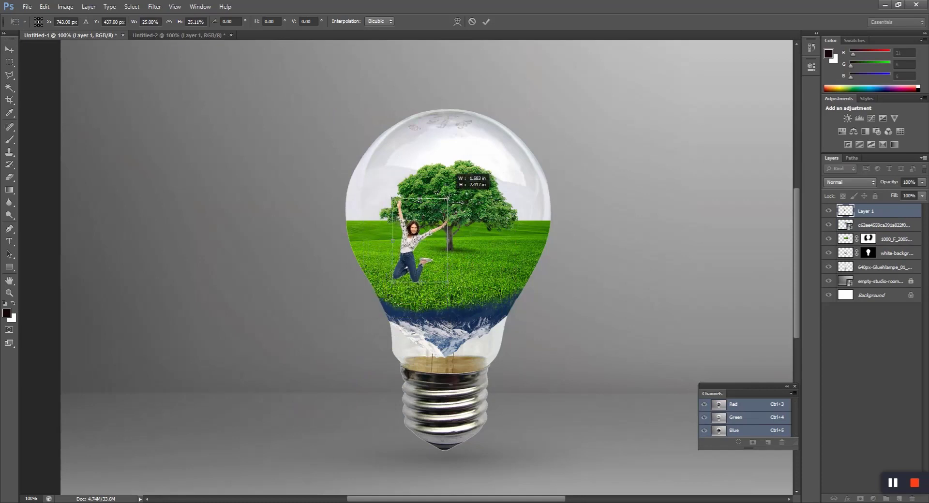
{"action": "mouse_move", "coordinate": [428, 245]}
{"action": "left_mouse_down"}
{"action": "mouse_move", "coordinate": [417, 227]}
{"action": "mouse_move", "coordinate": [420, 238]}
{"action": "left_mouse_up"}
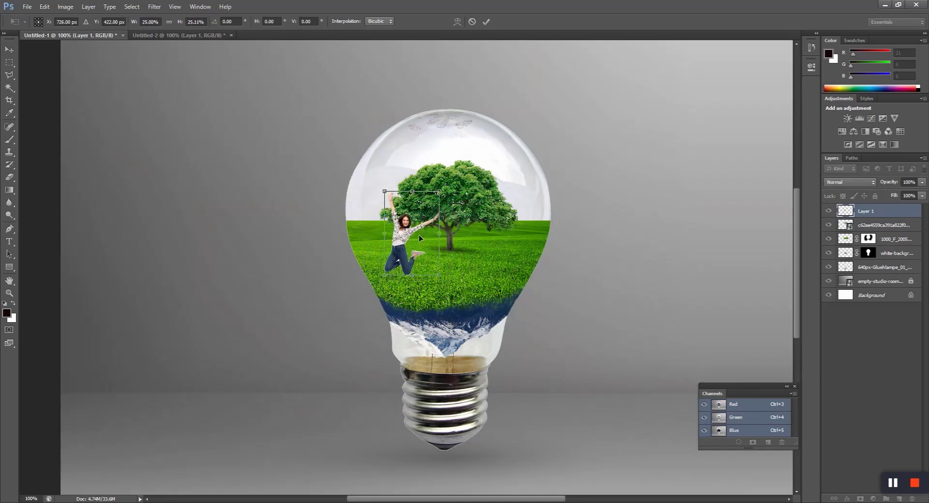
- Scale the girl down slightly further and apply the transformation
{"action": "left_click_drag", "start_coordinate": [466, 280], "coordinate": [438, 263]}
{"action": "key", "text": "Return"}
{"action": "key", "text": "ctrl+t"}
{"action": "key", "text": "Return"}
- Erase the leftover white patch between the girl's legs with the Eraser at a 1-pixel brush size
{"action": "left_click", "coordinate": [413, 261], "text": "ctrl"}
{"action": "left_click", "coordinate": [415, 260], "text": "ctrl"}
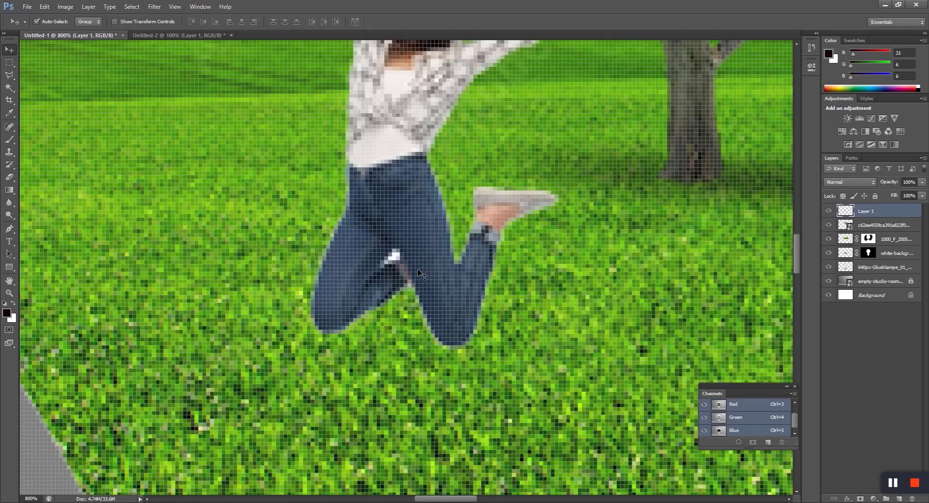
{"action": "key", "text": "e"}
{"action": "right_click", "coordinate": [420, 269]}
{"action": "left_click_drag", "start_coordinate": [438, 292], "coordinate": [433, 294]}
{"action": "key", "text": "Return"}
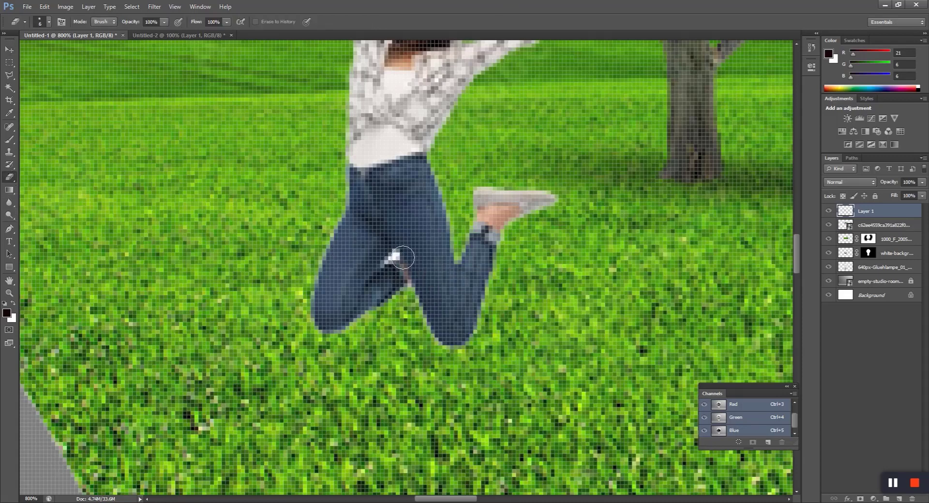
{"action": "key", "text": "bracketleft"}
{"action": "key", "text": "bracketleft"}
{"action": "key", "text": "bracketleft"}
{"action": "key", "text": "bracketleft"}
{"action": "left_click", "coordinate": [429, 277], "text": "ctrl+alt"}
{"action": "left_click", "coordinate": [428, 276], "text": "ctrl+alt"}
{"action": "left_click", "coordinate": [428, 276], "text": "ctrl+alt"}
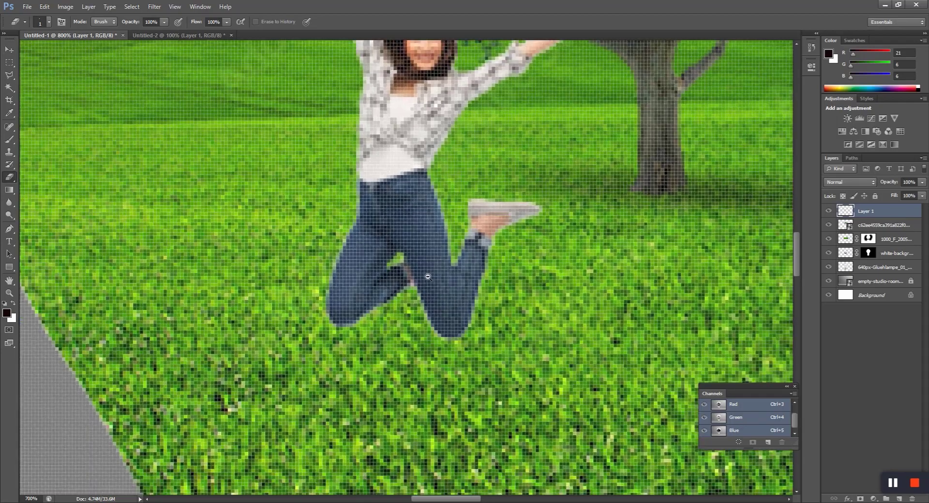
{"action": "left_click", "coordinate": [428, 277], "text": "ctrl+alt"}
{"action": "left_click", "coordinate": [428, 277], "text": "ctrl+alt"}
{"action": "left_click", "coordinate": [468, 293], "text": "ctrl+alt"}
{"action": "left_click", "coordinate": [468, 292], "text": "ctrl+alt"}
{"action": "left_click", "coordinate": [468, 293], "text": "ctrl+alt"}
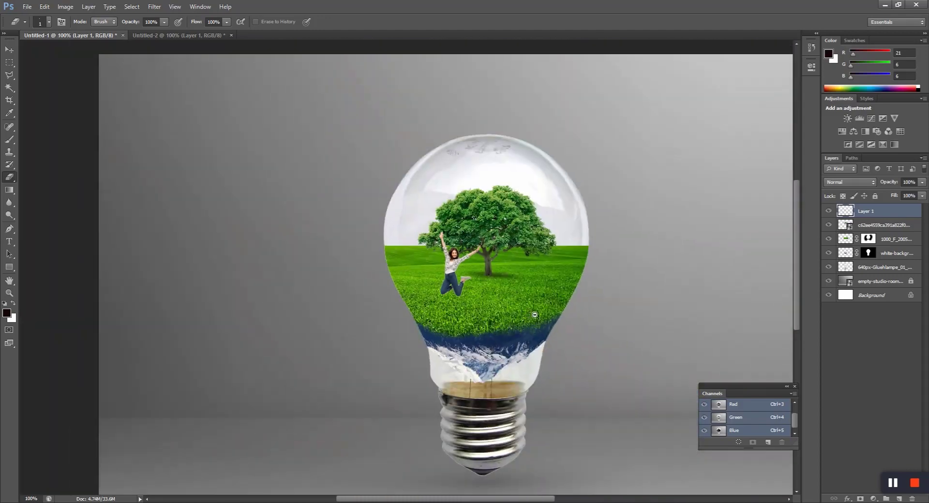
{"action": "left_click", "coordinate": [407, 286], "text": "ctrl"}
- Add a new layer and draw a small circular selection with the Elliptical Marquee on the grass just below the girl
{"action": "key", "text": "v"}
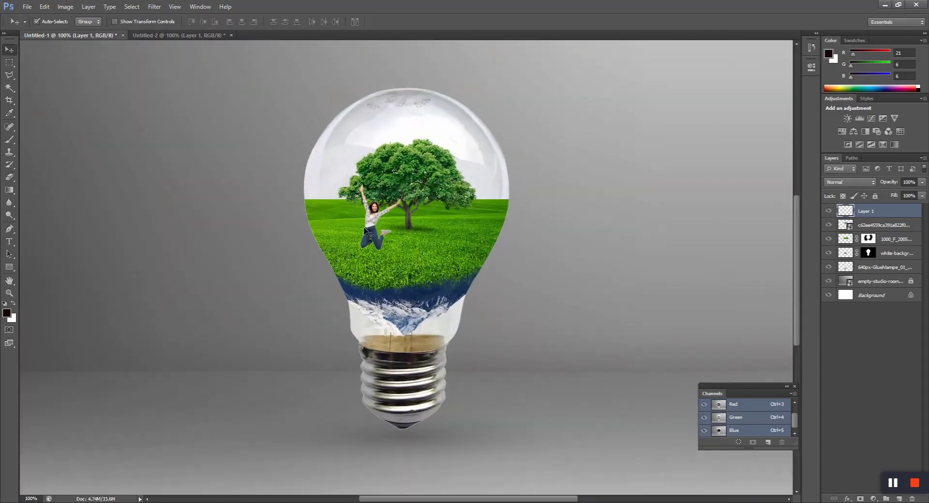
{"action": "left_click", "coordinate": [9, 63]}
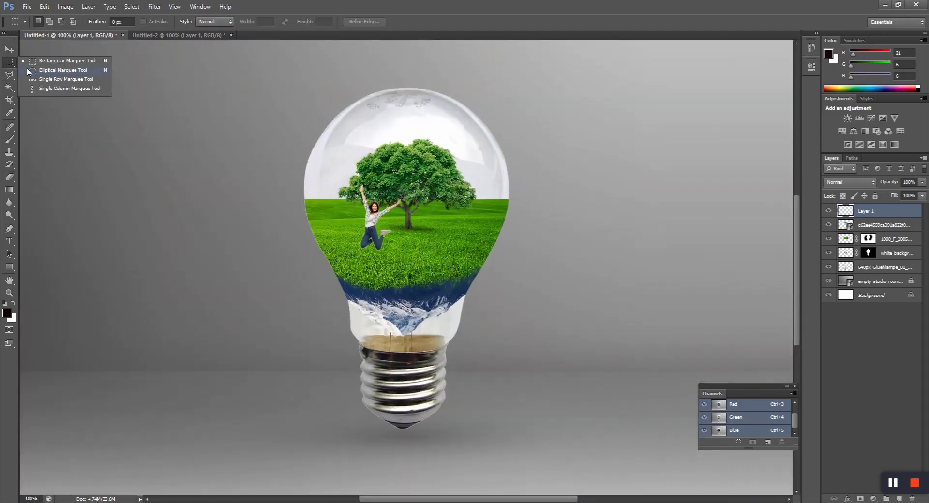
{"action": "left_click", "coordinate": [46, 70]}
{"action": "left_click", "coordinate": [399, 283], "text": "ctrl"}
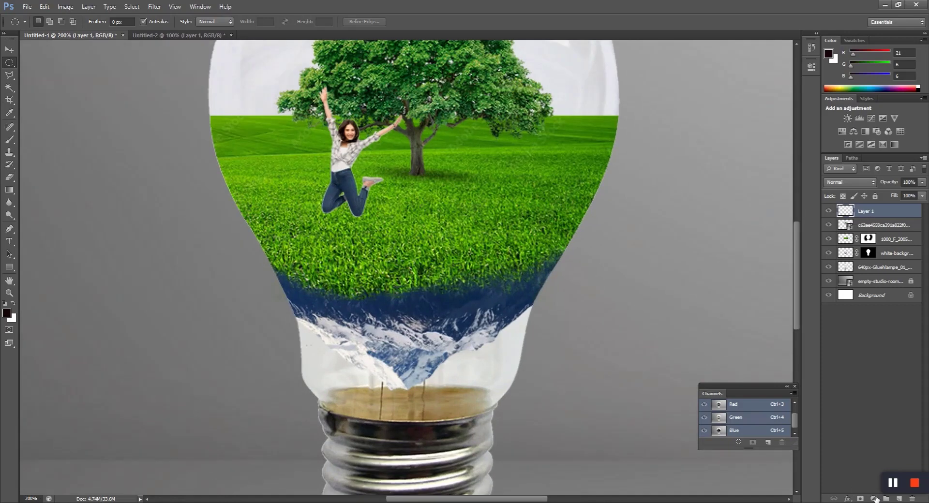
{"action": "left_click", "coordinate": [898, 498]}
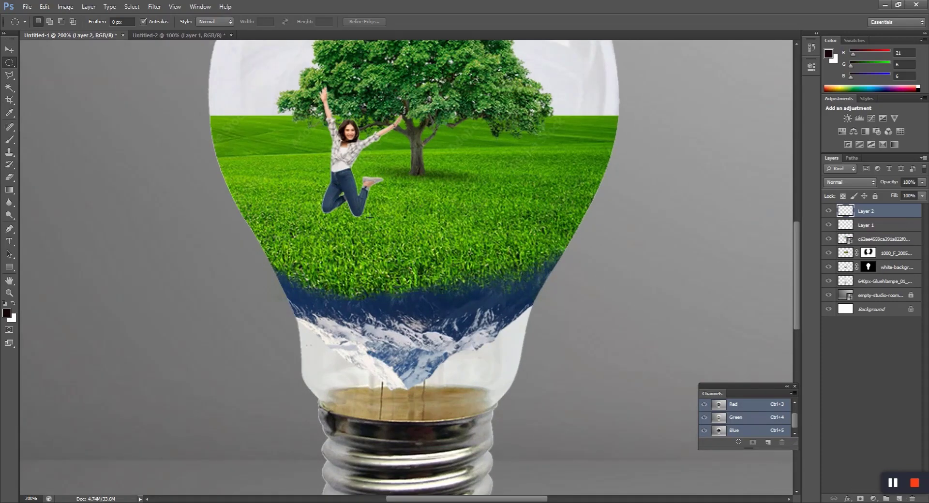
{"action": "left_click_drag", "start_coordinate": [360, 231], "coordinate": [389, 255]}
{"action": "key", "text": "ctrl+shift+n"}
{"action": "key", "text": "Return"}
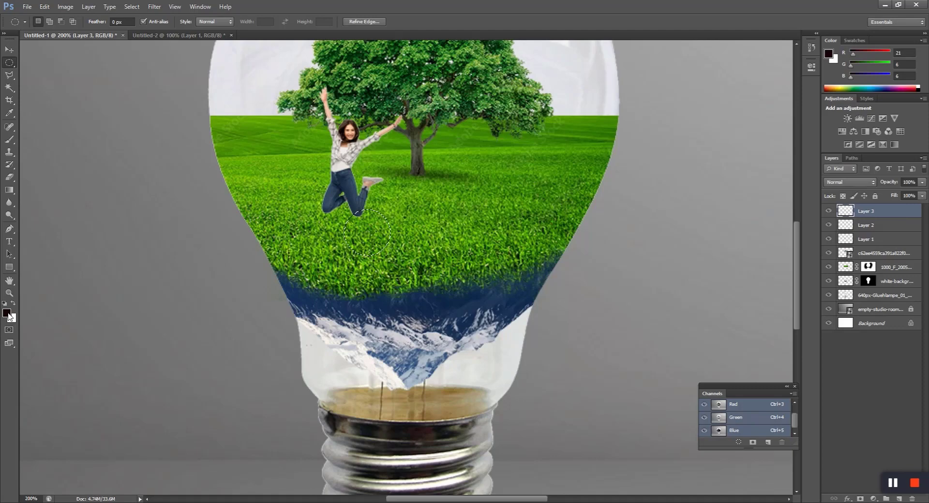
{"action": "key", "text": "ctrl+z"}
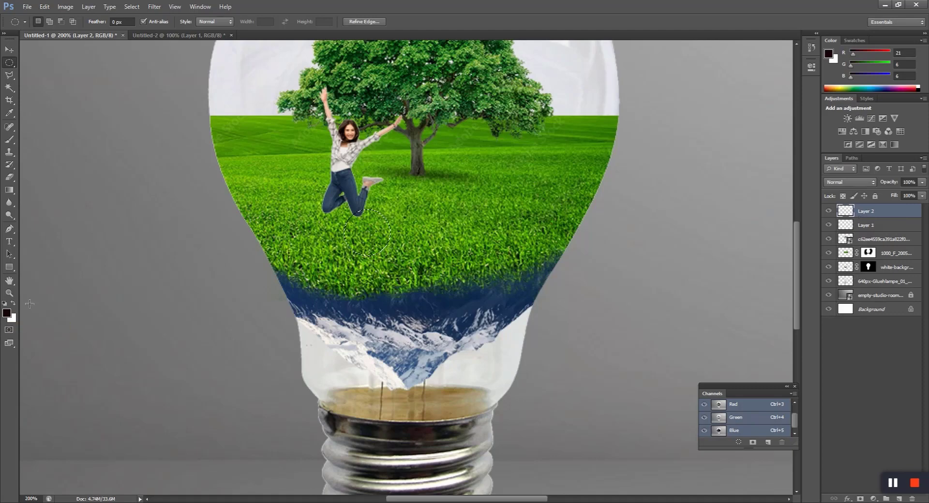
- Fill the circular selection with the near-black foreground colour, deselect it and scale the circle down beneath the girl's knees
{"action": "key", "text": "alt+BackSpace"}
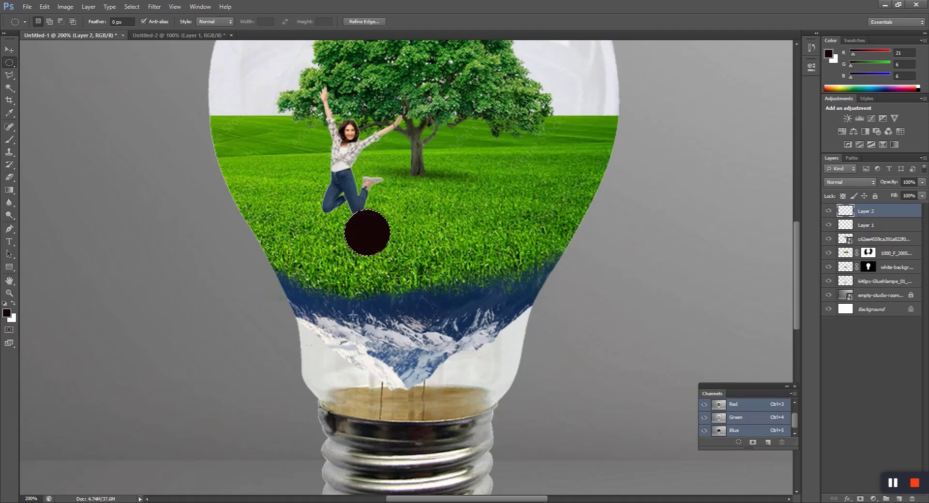
{"action": "key", "text": "ctrl+d"}
{"action": "key", "text": "v"}
{"action": "key", "text": "ctrl+t"}
{"action": "left_click_drag", "start_coordinate": [390, 210], "coordinate": [351, 238]}
{"action": "key", "text": "Return"}
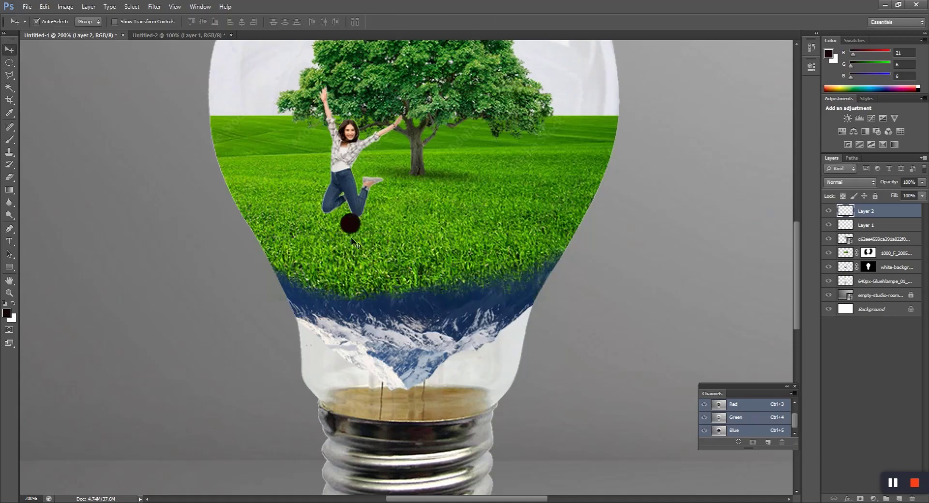
- Soften the dark circle beneath the girl with a Gaussian Blur
{"action": "left_click", "coordinate": [154, 7]}
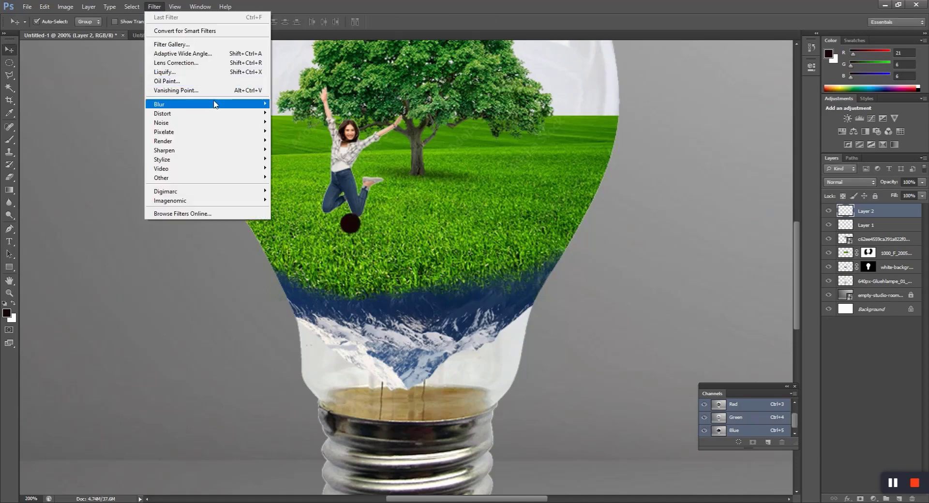
{"action": "mouse_move", "coordinate": [216, 104]}
{"action": "left_click", "coordinate": [308, 173]}
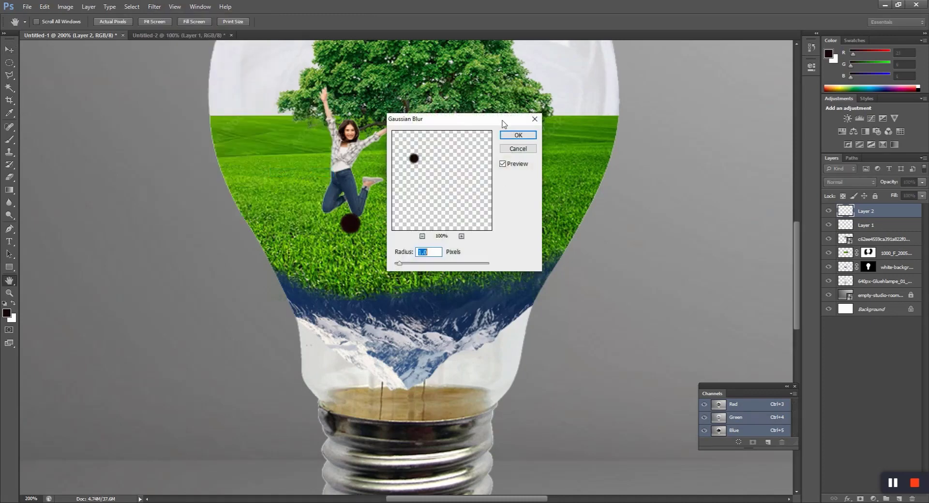
{"action": "left_click_drag", "start_coordinate": [502, 123], "coordinate": [638, 96]}
{"action": "left_click_drag", "start_coordinate": [540, 236], "coordinate": [570, 237]}
{"action": "left_click", "coordinate": [658, 108]}
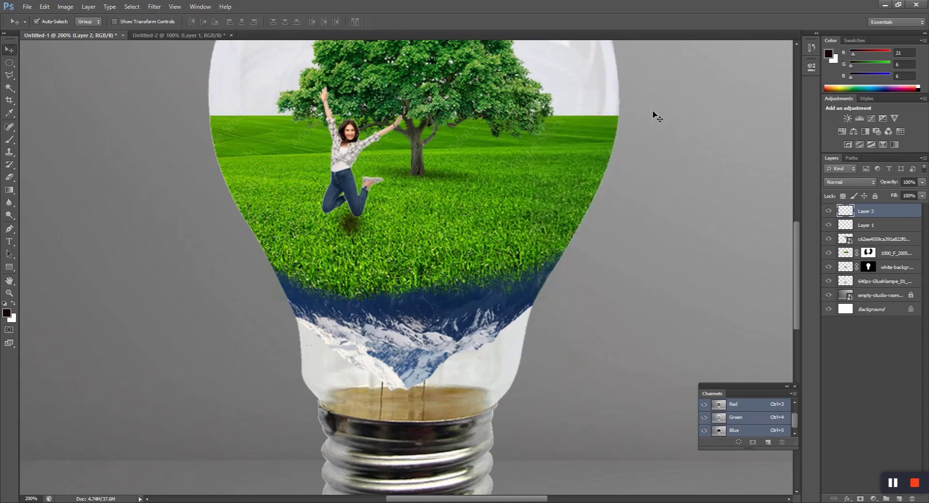
- Centre the blurred spot under the girl and flatten it into a ground shadow, about 132% wide and 30% high
{"action": "left_click", "coordinate": [358, 224]}
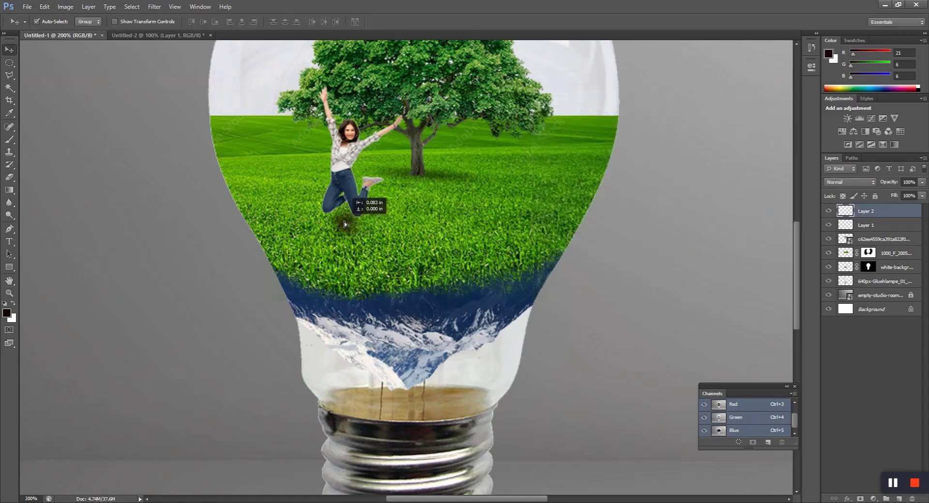
{"action": "key", "text": "ctrl+t"}
{"action": "left_click_drag", "start_coordinate": [345, 199], "coordinate": [372, 230]}
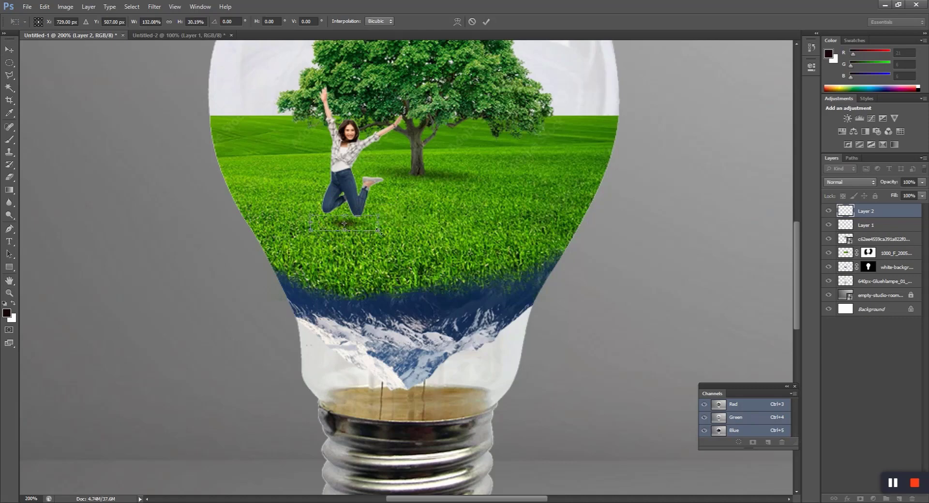
{"action": "key", "text": "Return"}
- Set the shadow layer's opacity to 89% and deselect the layer
{"action": "key", "text": "ctrl+minus"}
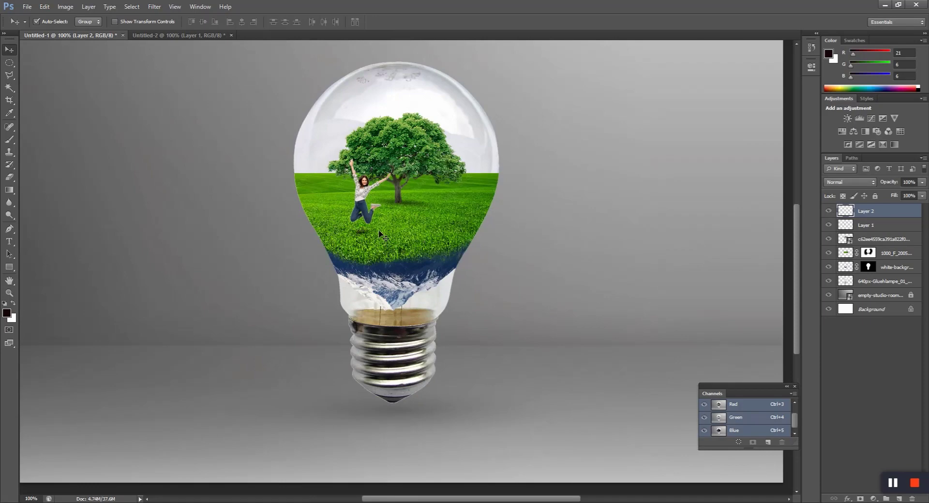
{"action": "left_click_drag", "start_coordinate": [890, 185], "coordinate": [884, 184]}
{"action": "key", "text": "ctrl+plus"}
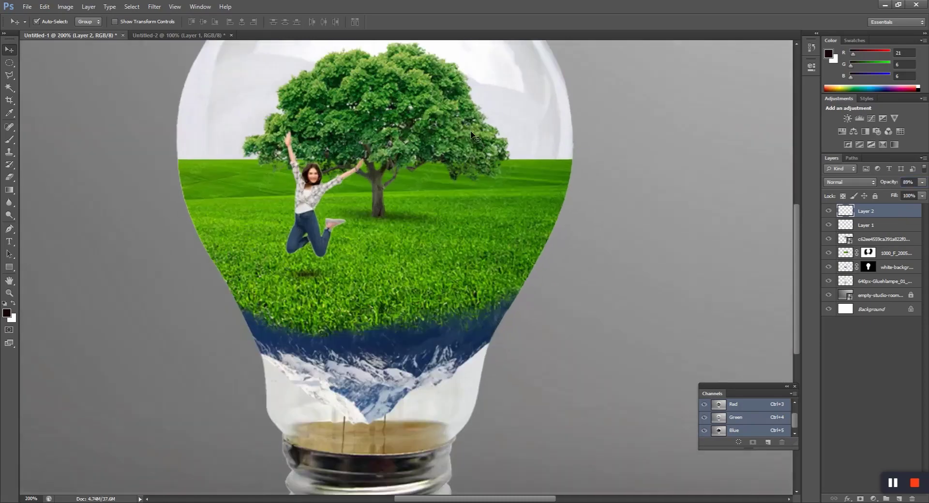
{"action": "key", "text": "ctrl+minus"}
{"action": "key", "text": "ctrl+minus"}
{"action": "left_click", "coordinate": [927, 318]}
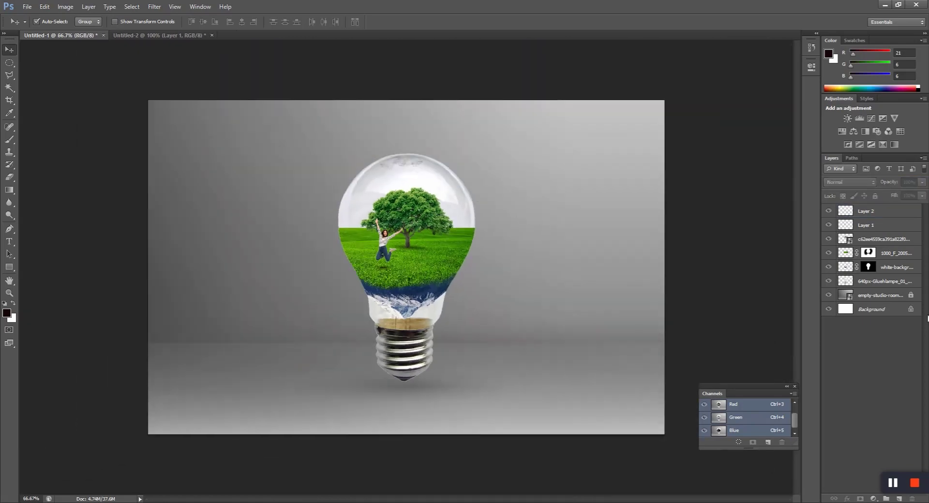
- Unlock the studio background layer and rasterize it
{"action": "left_click", "coordinate": [895, 296]}
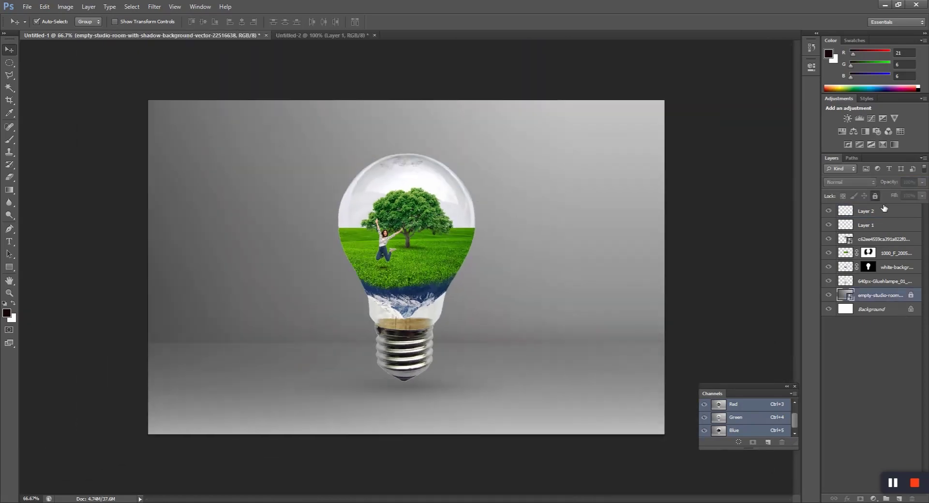
{"action": "right_click", "coordinate": [885, 295]}
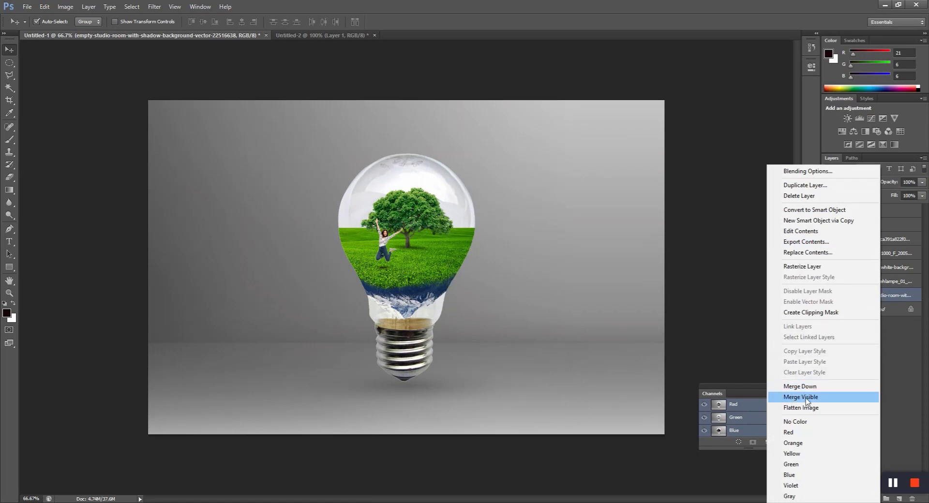
{"action": "left_click", "coordinate": [807, 267]}
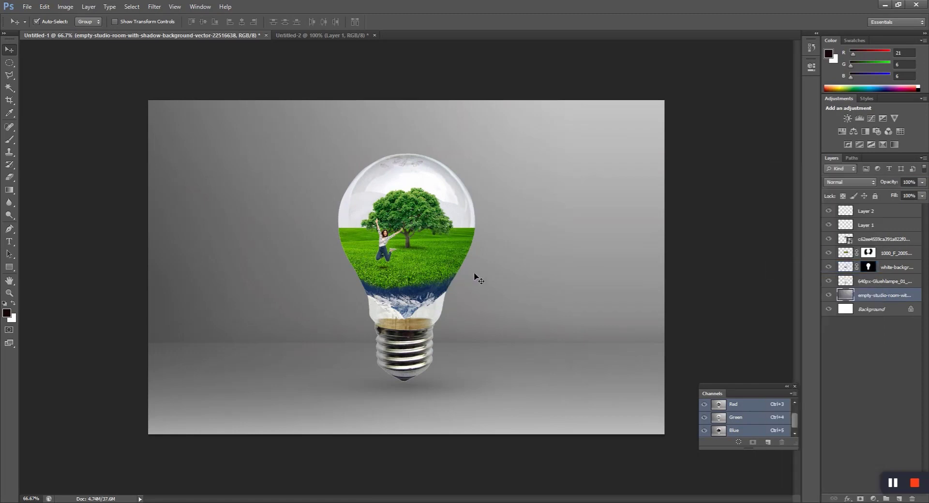
- Tint the studio background blue with Color Balance, shifting the midtones to about -41 towards cyan and +39 towards blue
{"action": "key", "text": "ctrl+b"}
{"action": "left_click_drag", "start_coordinate": [492, 134], "coordinate": [641, 109]}
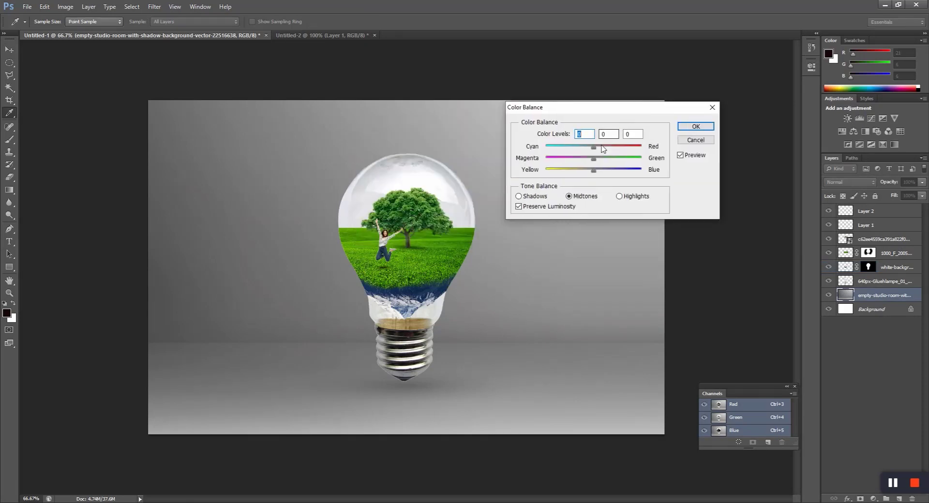
{"action": "left_click", "coordinate": [575, 148]}
{"action": "mouse_move", "coordinate": [594, 171]}
{"action": "left_mouse_down"}
{"action": "mouse_move", "coordinate": [612, 171]}
{"action": "mouse_move", "coordinate": [586, 160]}
{"action": "left_mouse_up"}
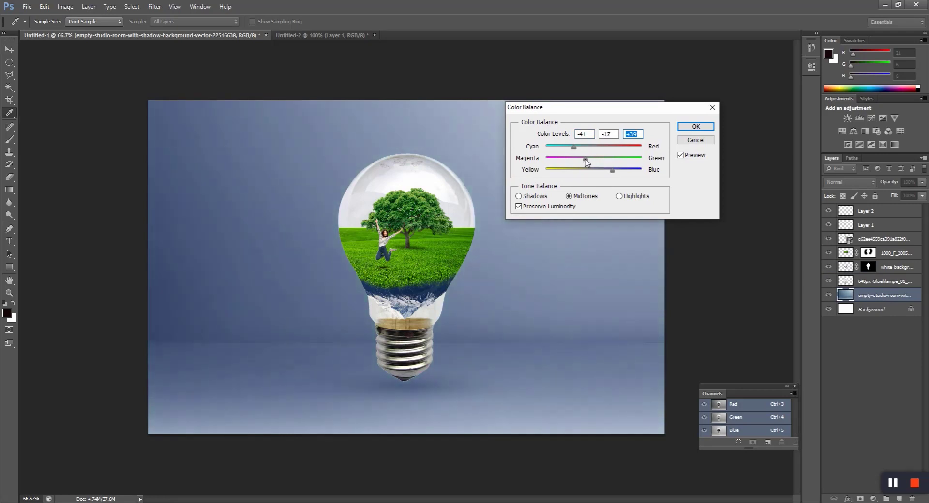
{"action": "left_click", "coordinate": [691, 130]}
- Soften the studio background with a Gaussian Blur of 23.7 pixels radius
{"action": "left_click", "coordinate": [155, 6]}
{"action": "mouse_move", "coordinate": [242, 111]}
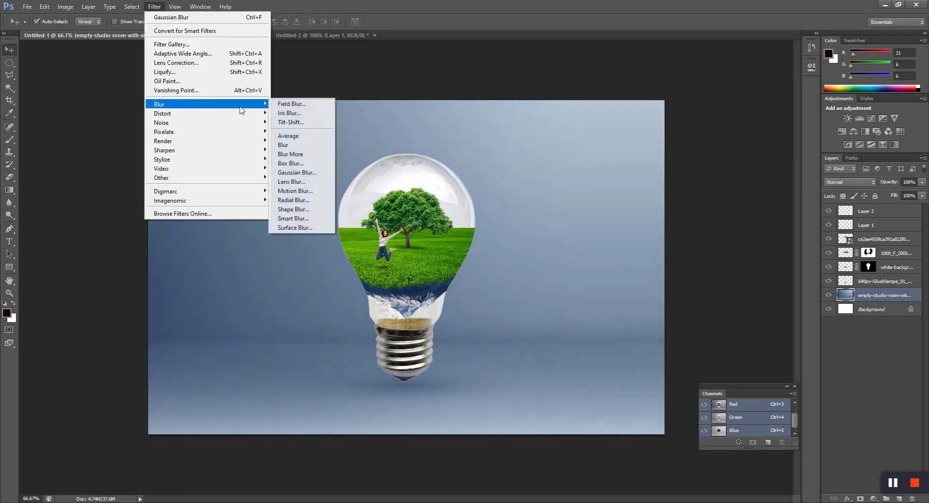
{"action": "left_click", "coordinate": [303, 173]}
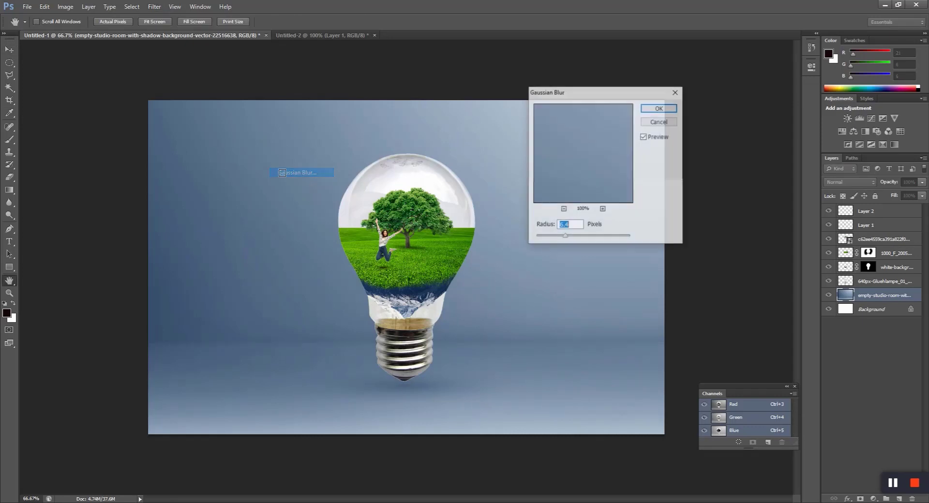
{"action": "left_click", "coordinate": [584, 236]}
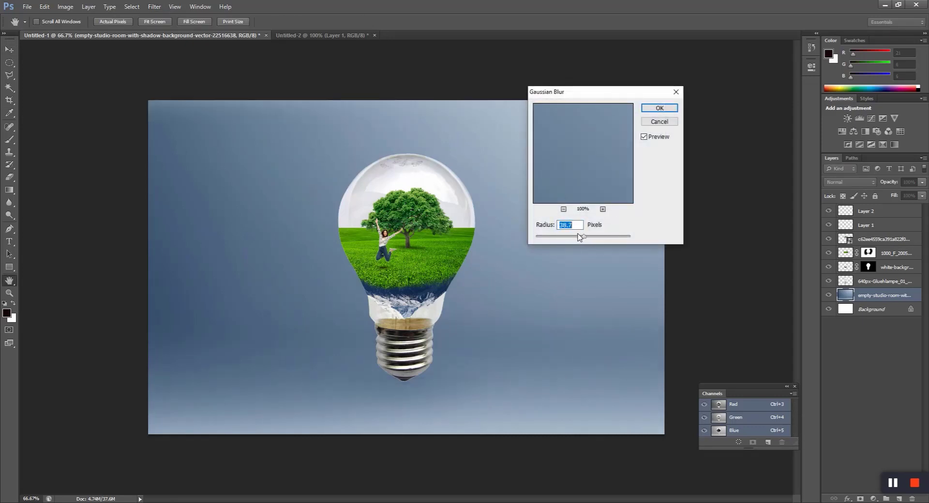
{"action": "left_click_drag", "start_coordinate": [579, 239], "coordinate": [580, 239]}
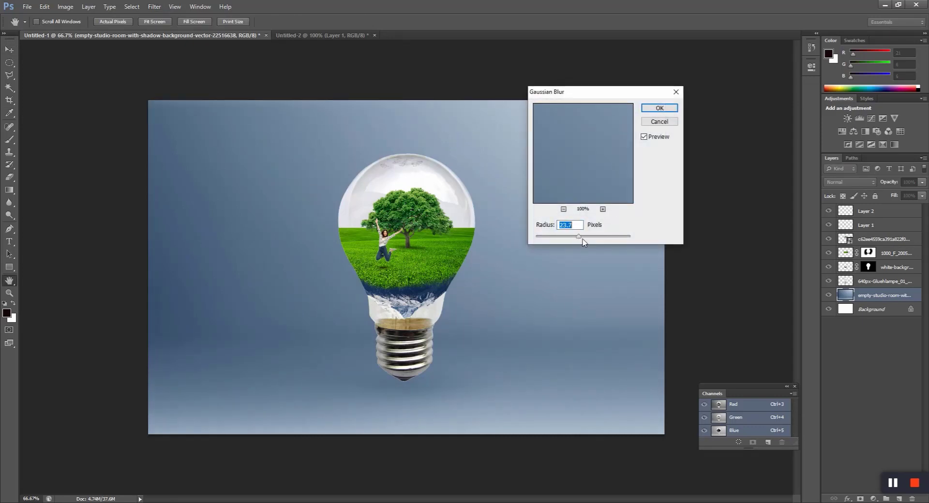
{"action": "left_click", "coordinate": [659, 108]}
- Stretch the studio background layer vertically to about 104.5% of its height, keeping the width at 100%
{"action": "key", "text": "ctrl+minus"}
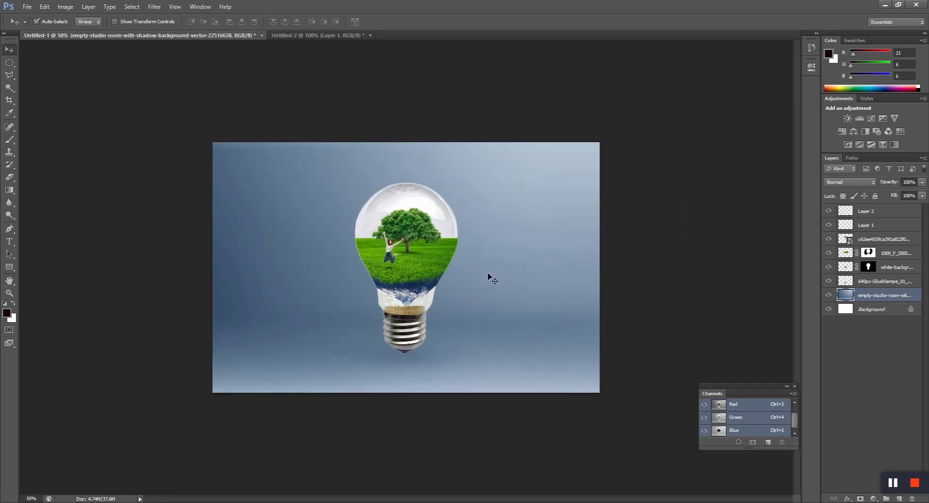
{"action": "key", "text": "ctrl+t"}
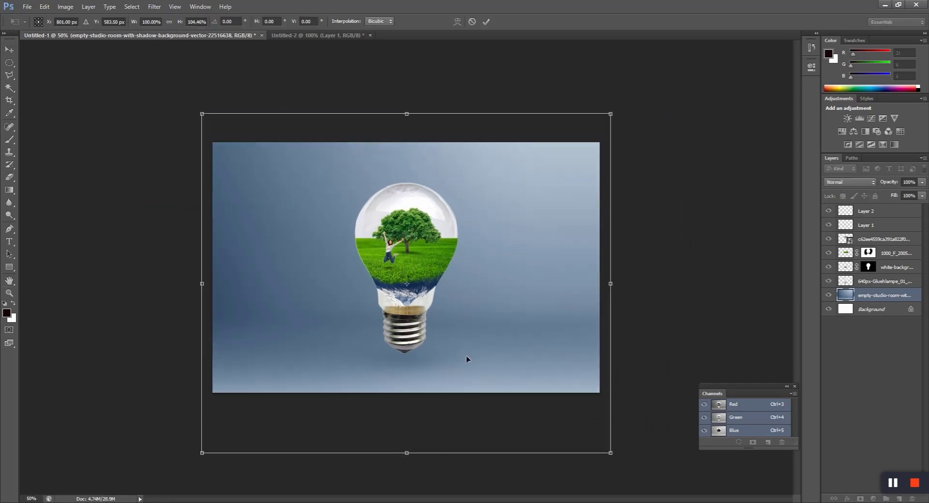
{"action": "key", "text": "Return"}
{"action": "left_click_drag", "start_coordinate": [9, 62], "coordinate": [50, 65]}
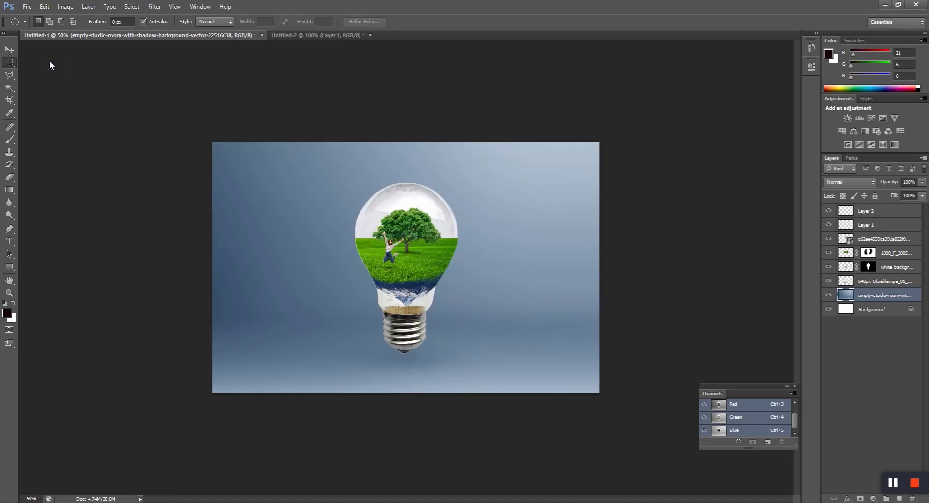
{"action": "left_click_drag", "start_coordinate": [492, 192], "coordinate": [517, 328]}
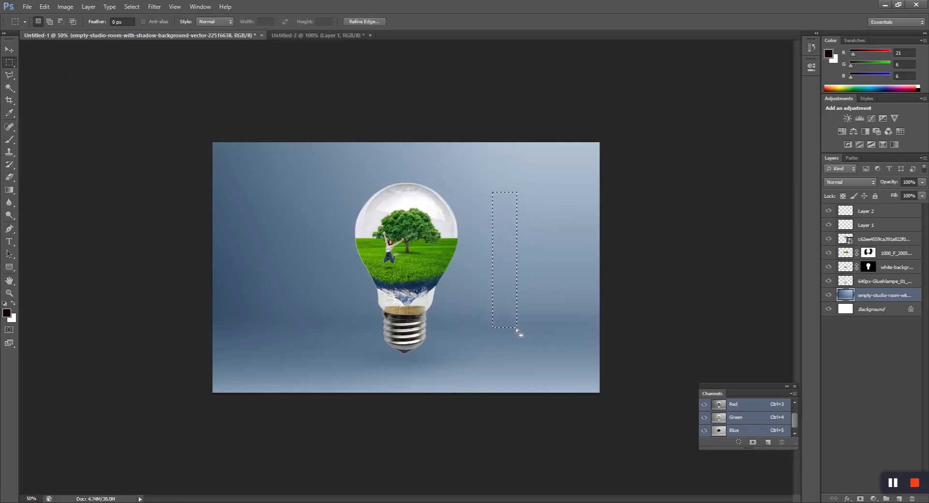
{"action": "key", "text": "ctrl+d"}
{"action": "key", "text": "v"}
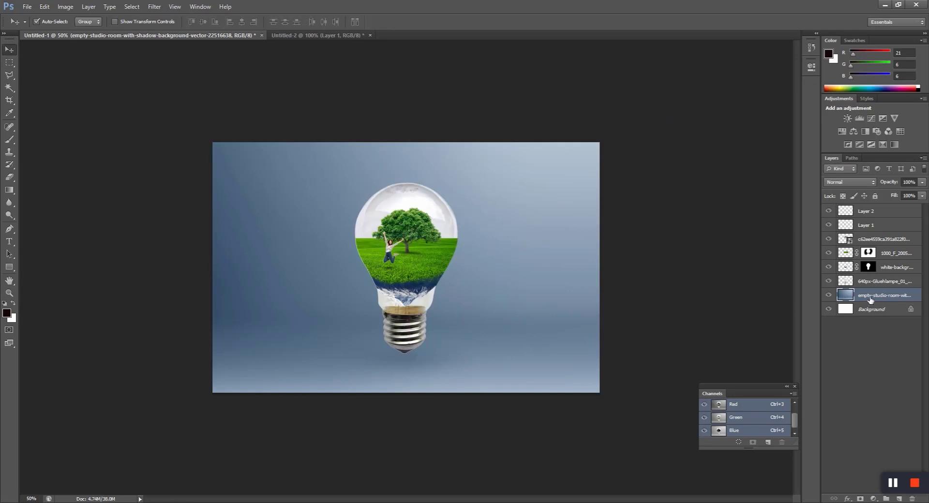
- Brighten the upper-right corner of the studio background with a soft 1100 px Dodge brush at 50% exposure on the midtones
{"action": "left_click", "coordinate": [9, 215]}
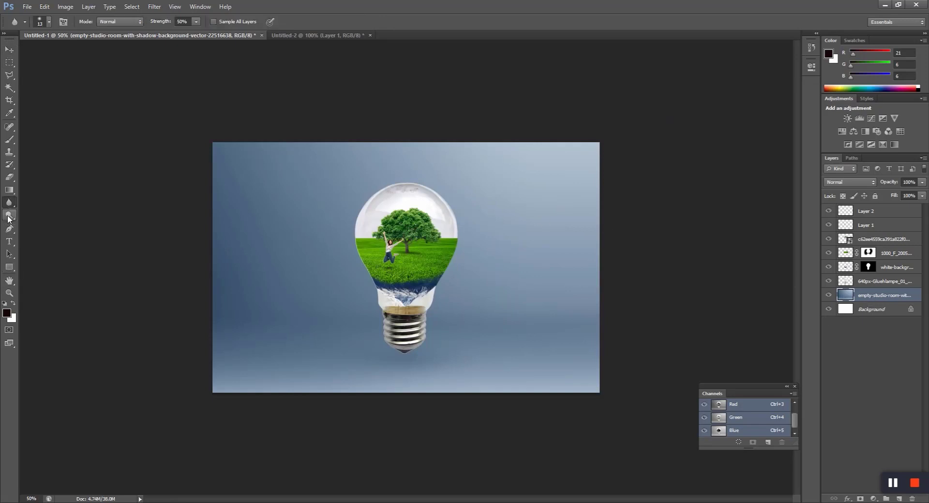
{"action": "right_click", "coordinate": [204, 222]}
{"action": "key", "text": "Escape"}
{"action": "right_click", "coordinate": [389, 243]}
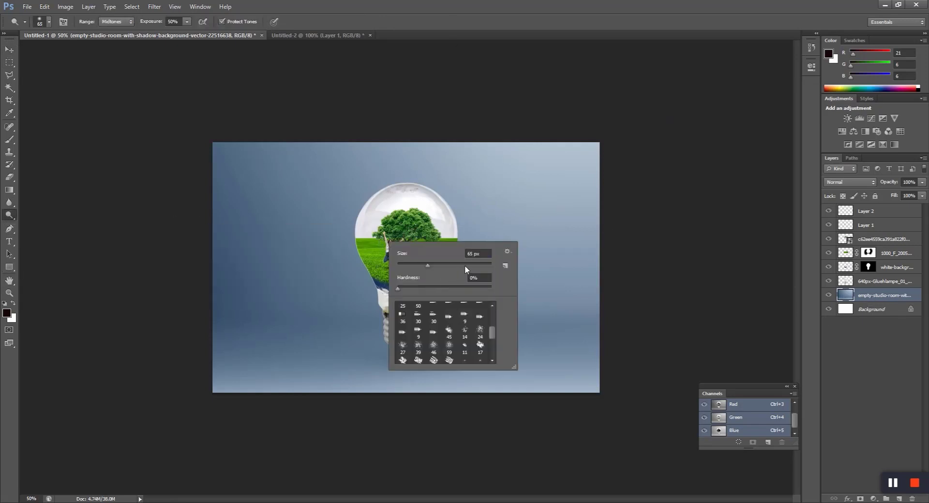
{"action": "left_click", "coordinate": [471, 253]}
{"action": "type", "text": "250"}
{"action": "key", "text": "Return"}
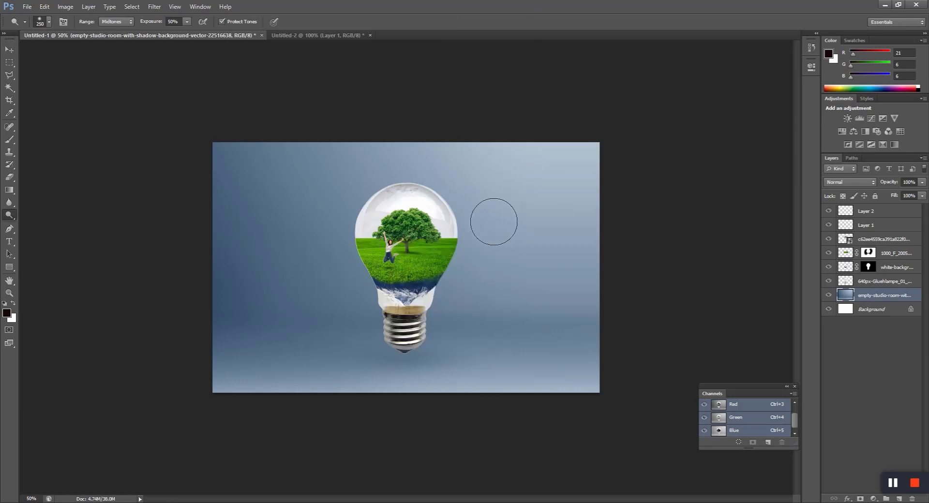
{"action": "key", "text": "bracketright"}
{"action": "key", "text": "bracketright"}
{"action": "key", "text": "bracketright"}
{"action": "key", "text": "bracketright"}
{"action": "key", "text": "bracketright"}
{"action": "key", "text": "bracketright"}
{"action": "key", "text": "bracketright"}
{"action": "right_click", "coordinate": [498, 209]}
{"action": "key", "text": "Return"}
{"action": "key", "text": "bracketright"}
{"action": "mouse_move", "coordinate": [553, 154]}
{"action": "left_mouse_down"}
{"action": "mouse_move", "coordinate": [529, 153]}
{"action": "mouse_move", "coordinate": [528, 164]}
{"action": "mouse_move", "coordinate": [577, 143]}
{"action": "mouse_move", "coordinate": [549, 165]}
{"action": "left_mouse_up"}
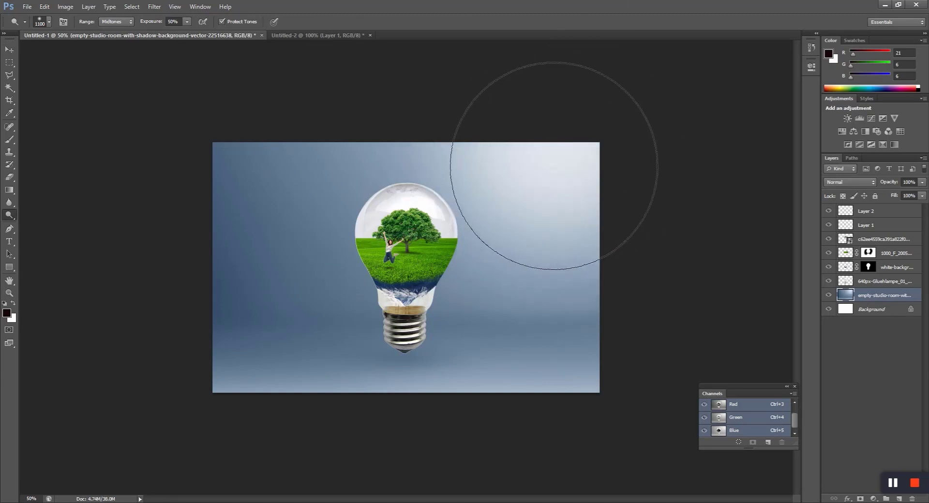
{"action": "key", "text": "ctrl+plus"}
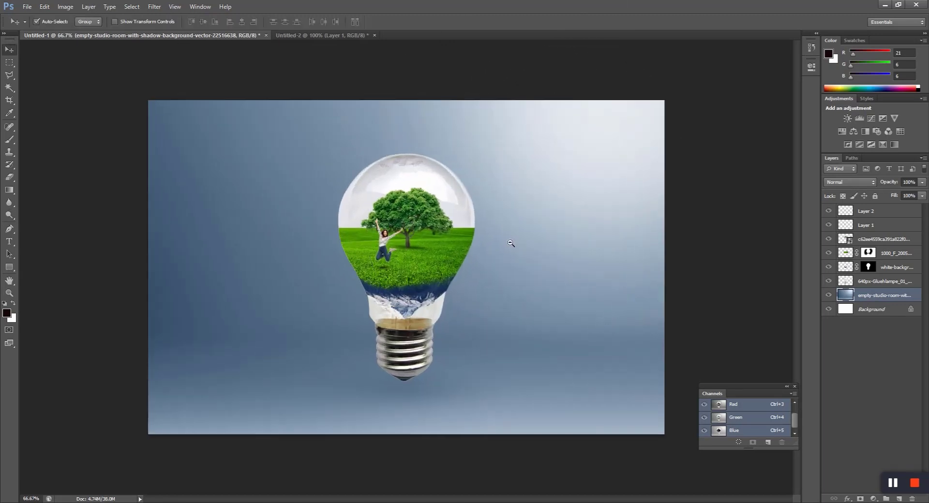
{"action": "left_click", "coordinate": [511, 243], "text": "alt"}
- Add a new layer above Layer 2 and fill it with the near-black foreground colour
{"action": "left_click", "coordinate": [863, 211]}
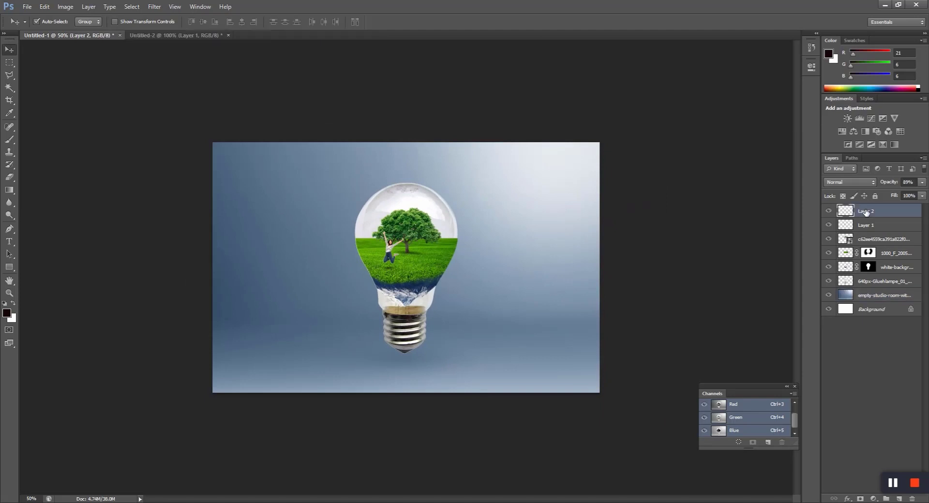
{"action": "key", "text": "ctrl+shift+n"}
{"action": "key", "text": "Return"}
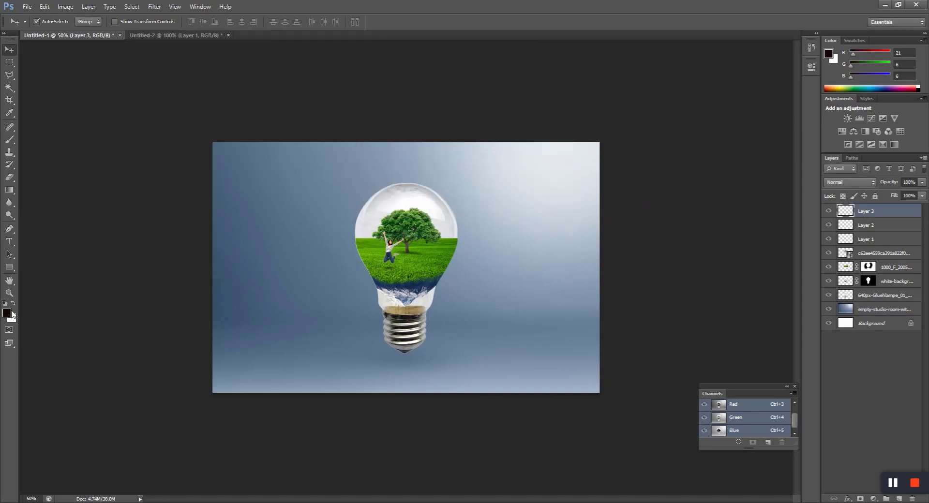
{"action": "key", "text": "alt+BackSpace"}
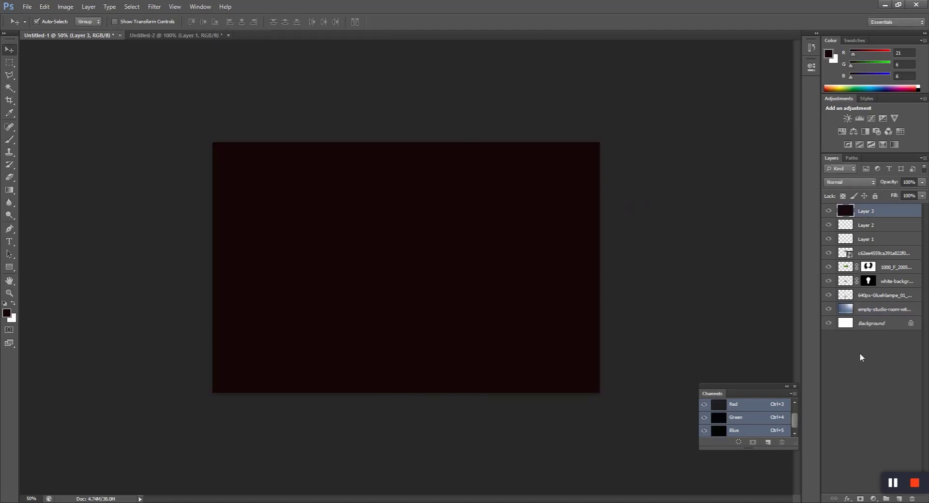
- Add a layer mask to the near-black layer and paint its centre black with a very large soft round brush, leaving a vignette
{"action": "left_click", "coordinate": [862, 499]}
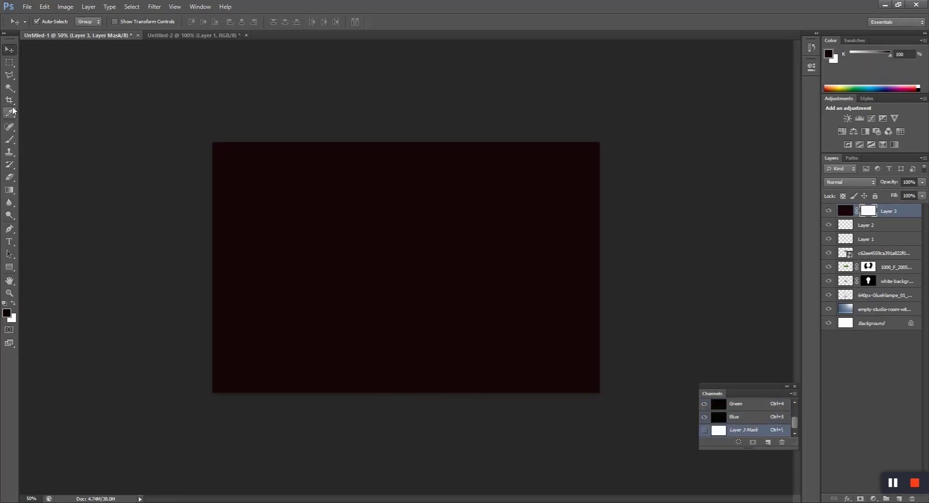
{"action": "left_click", "coordinate": [10, 152]}
{"action": "left_click", "coordinate": [9, 139]}
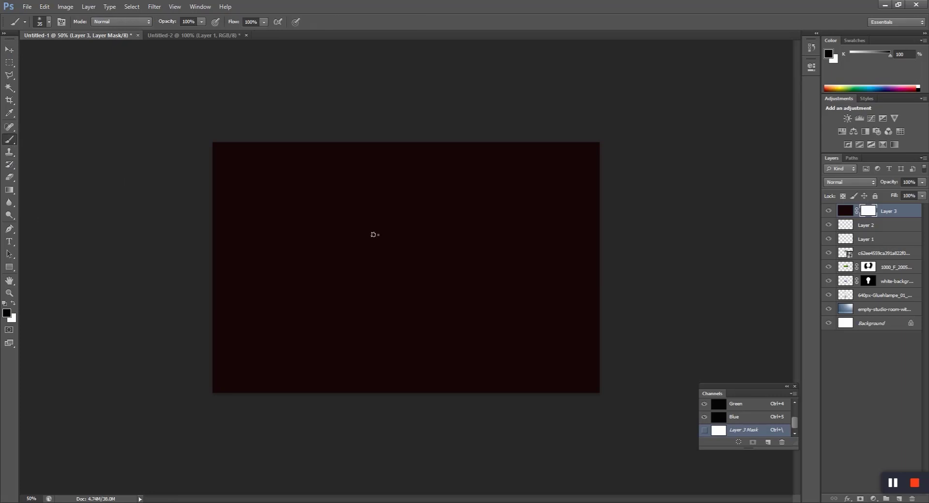
{"action": "right_click", "coordinate": [376, 234]}
{"action": "scroll", "coordinate": [431, 347], "scroll_direction": "up", "scroll_amount": 3}
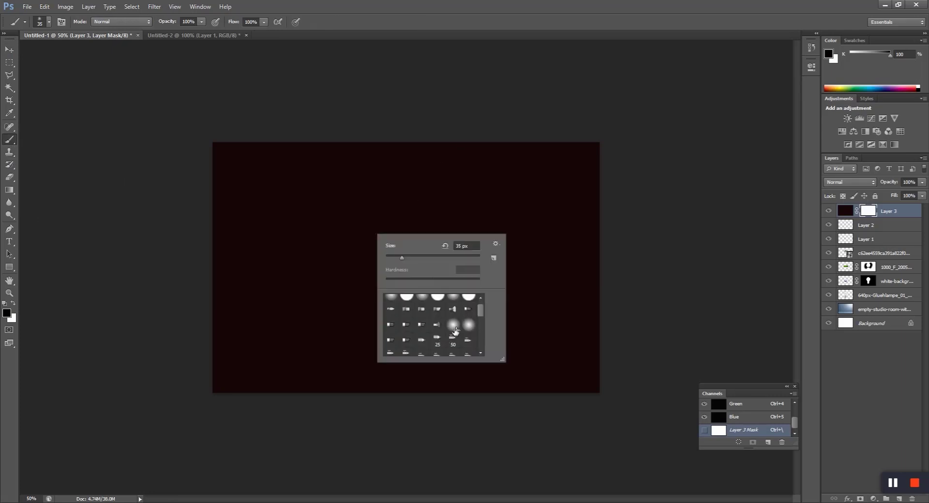
{"action": "scroll", "coordinate": [455, 330], "scroll_direction": "up", "scroll_amount": 2}
{"action": "left_click", "coordinate": [453, 302]}
{"action": "left_click", "coordinate": [448, 263]}
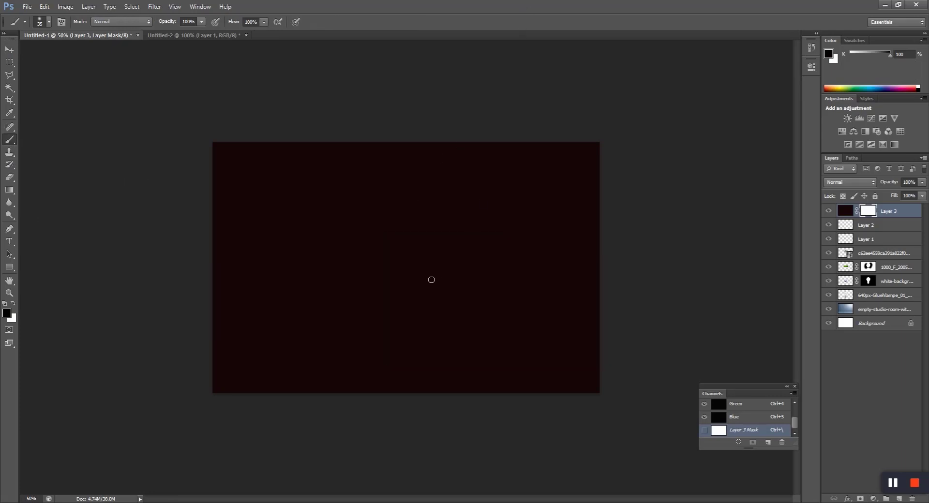
{"action": "key", "text": "bracketright"}
{"action": "key", "text": "bracketright"}
{"action": "key", "text": "bracketright"}
{"action": "key", "text": "bracketright"}
{"action": "key", "text": "bracketright"}
{"action": "key", "text": "bracketright"}
{"action": "key", "text": "bracketright"}
{"action": "key", "text": "bracketright"}
{"action": "key", "text": "bracketright"}
{"action": "key", "text": "bracketright"}
{"action": "key", "text": "bracketright"}
{"action": "key", "text": "bracketright"}
{"action": "key", "text": "bracketright"}
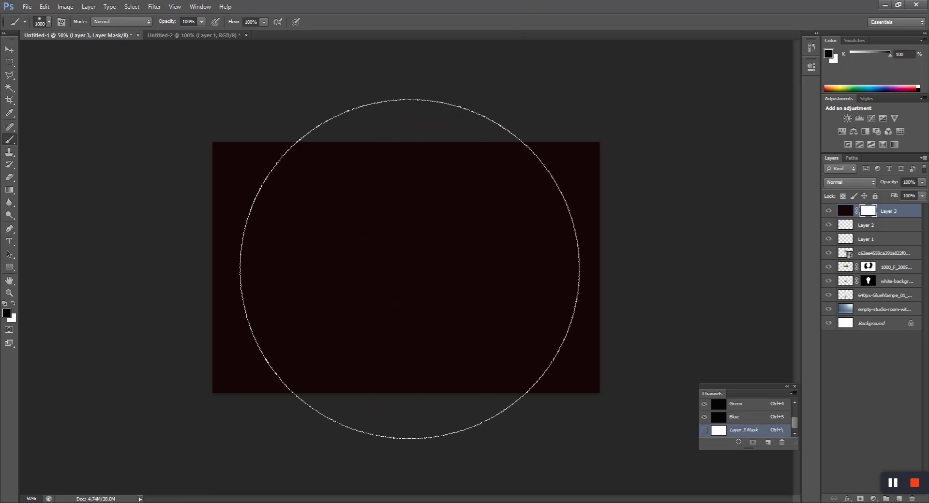
{"action": "left_click", "coordinate": [406, 268]}
{"action": "left_click", "coordinate": [380, 264]}
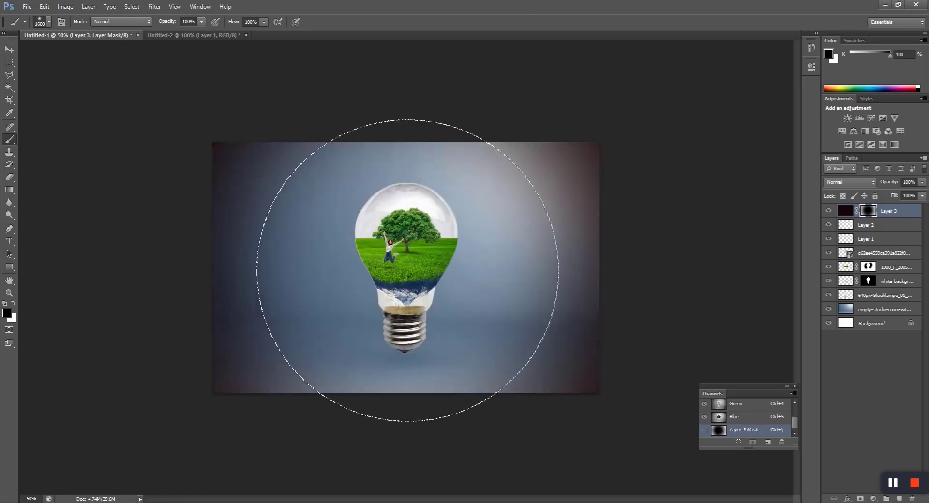
- Widen the vignette's clear centre with extra 1500 px soft brush dabs on the mask around the bulb
{"action": "key", "text": "bracketleft"}
{"action": "left_click", "coordinate": [414, 265]}
{"action": "left_click", "coordinate": [421, 265]}
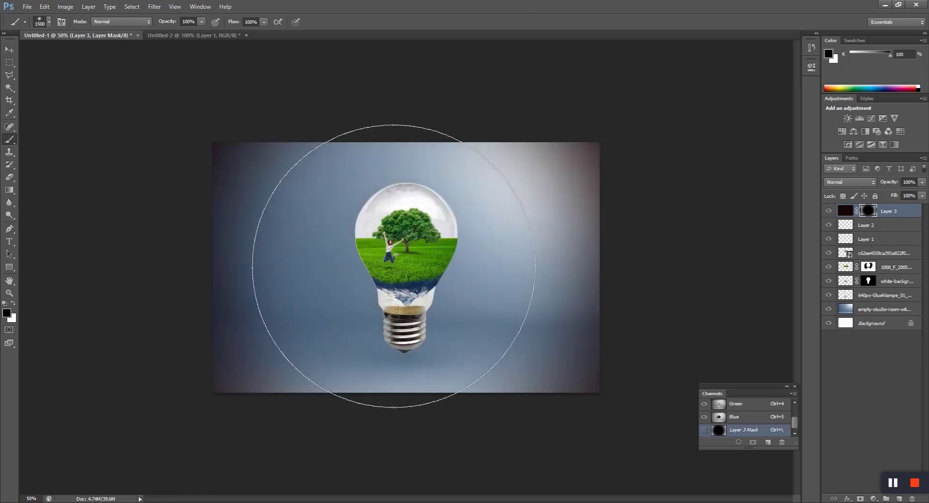
{"action": "key", "text": "ctrl+plus"}
{"action": "key", "text": "v"}
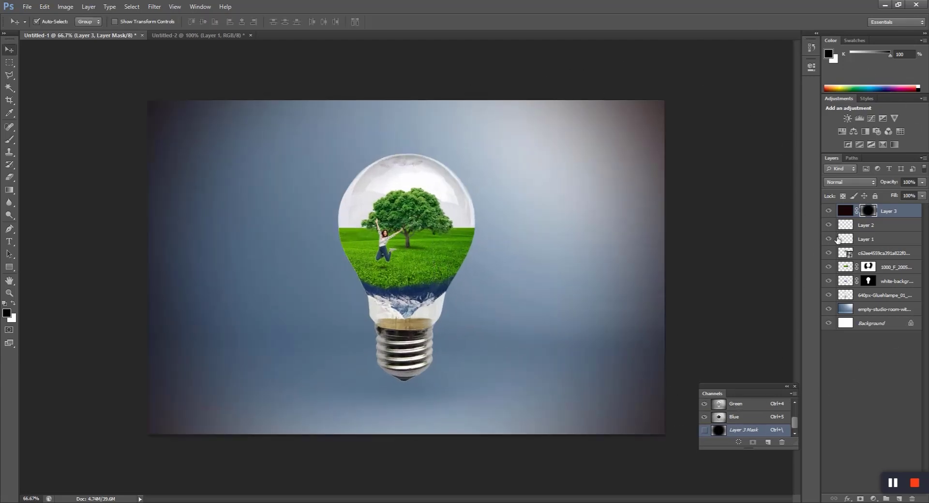
{"action": "key", "text": "ctrl+minus"}
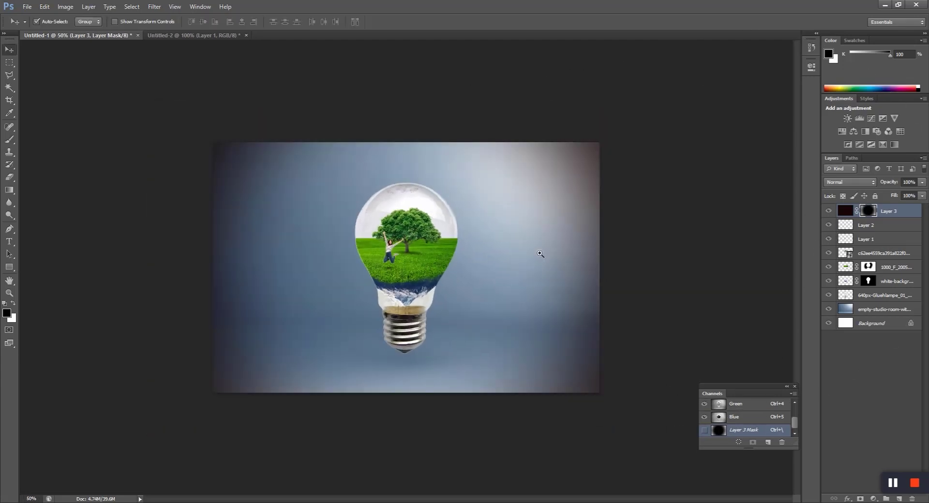
{"action": "key", "text": "ctrl+plus"}
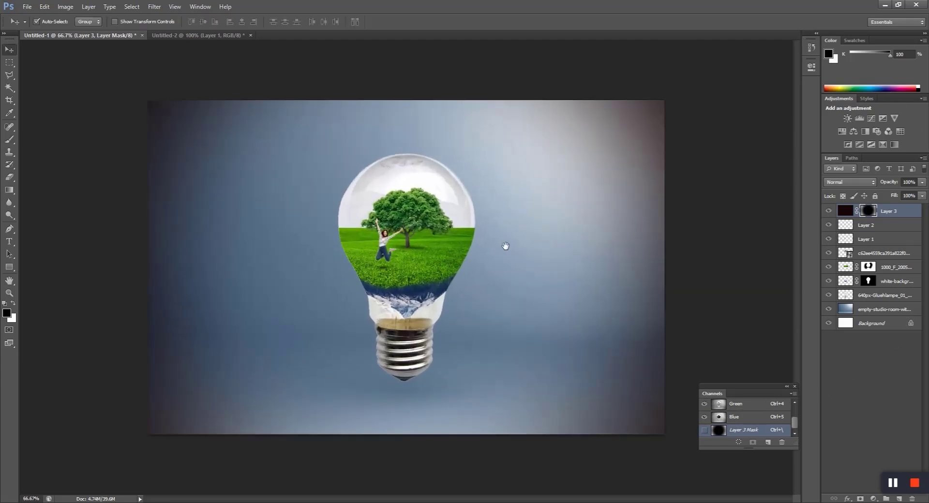
- Apply a midtone Color Balance of -15, -2, +9 to the light bulb layer to match the blue background
{"action": "left_click", "coordinate": [862, 314]}
{"action": "left_click", "coordinate": [867, 293]}
{"action": "left_click", "coordinate": [829, 295]}
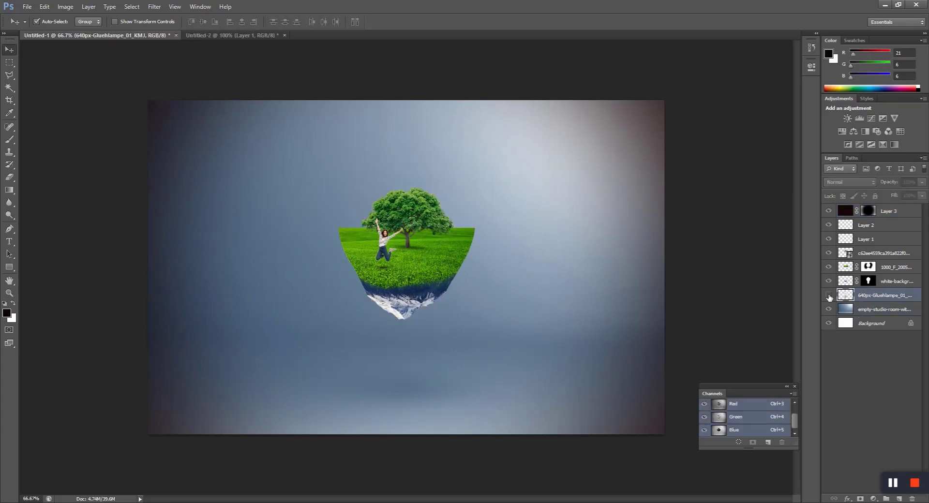
{"action": "left_click", "coordinate": [828, 295]}
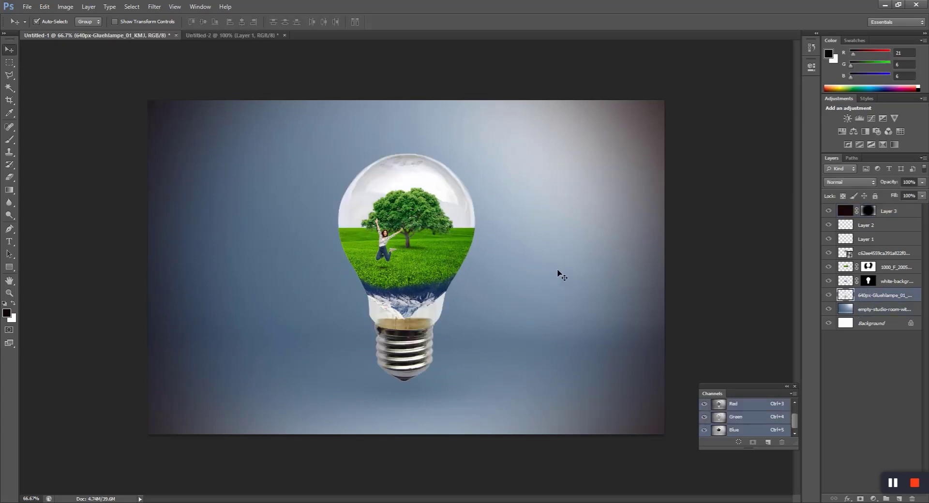
{"action": "key", "text": "ctrl+b"}
{"action": "mouse_move", "coordinate": [593, 146]}
{"action": "left_mouse_down"}
{"action": "mouse_move", "coordinate": [565, 150]}
{"action": "mouse_move", "coordinate": [617, 157]}
{"action": "mouse_move", "coordinate": [588, 159]}
{"action": "mouse_move", "coordinate": [645, 174]}
{"action": "mouse_move", "coordinate": [587, 172]}
{"action": "mouse_move", "coordinate": [607, 162]}
{"action": "mouse_move", "coordinate": [593, 162]}
{"action": "left_mouse_up"}
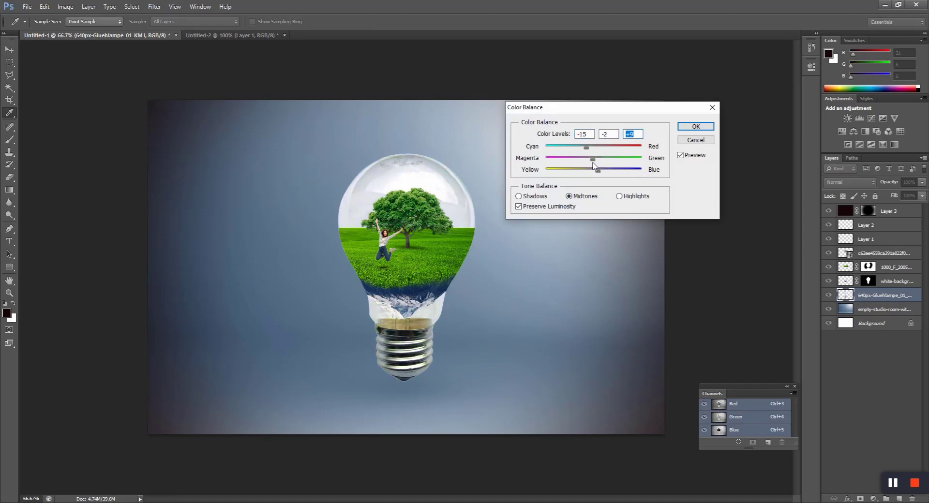
{"action": "left_click", "coordinate": [704, 128]}
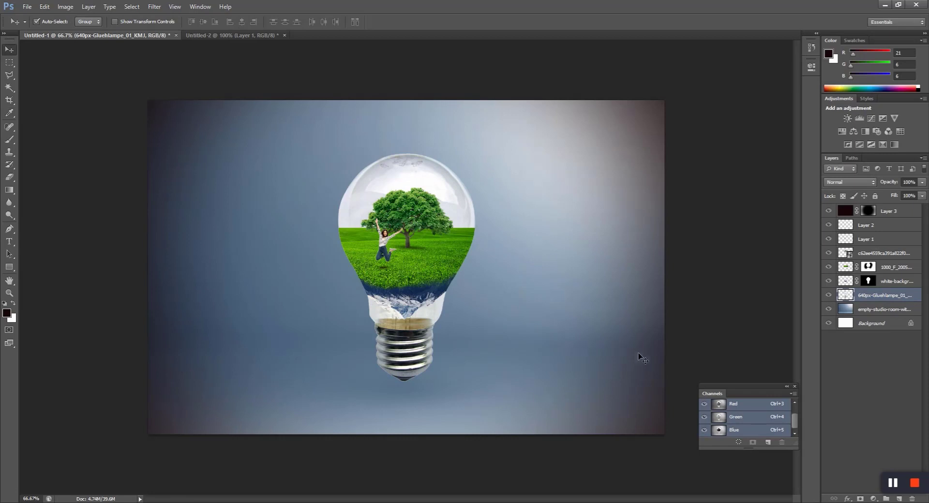
- Raise the brightness of the studio background layer to 23 with Brightness/Contrast
{"action": "left_click", "coordinate": [874, 310]}
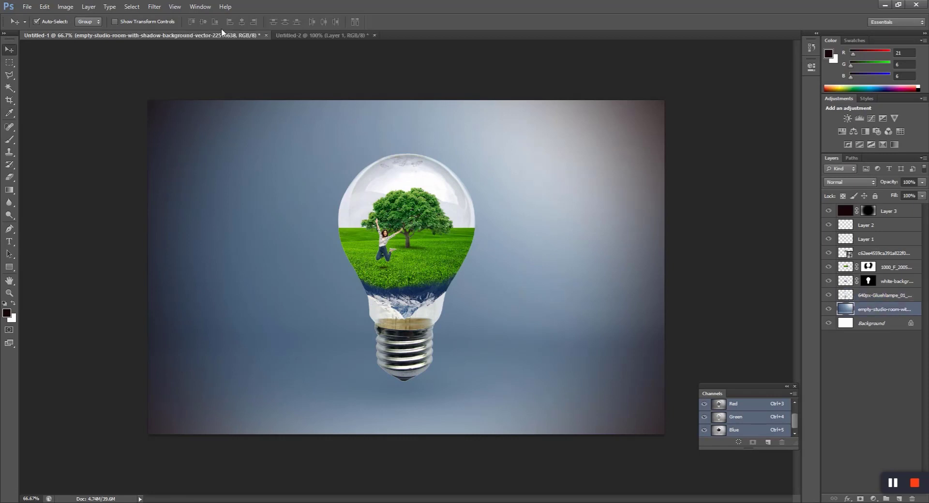
{"action": "left_click", "coordinate": [65, 7]}
{"action": "mouse_move", "coordinate": [125, 35]}
{"action": "left_click", "coordinate": [191, 31]}
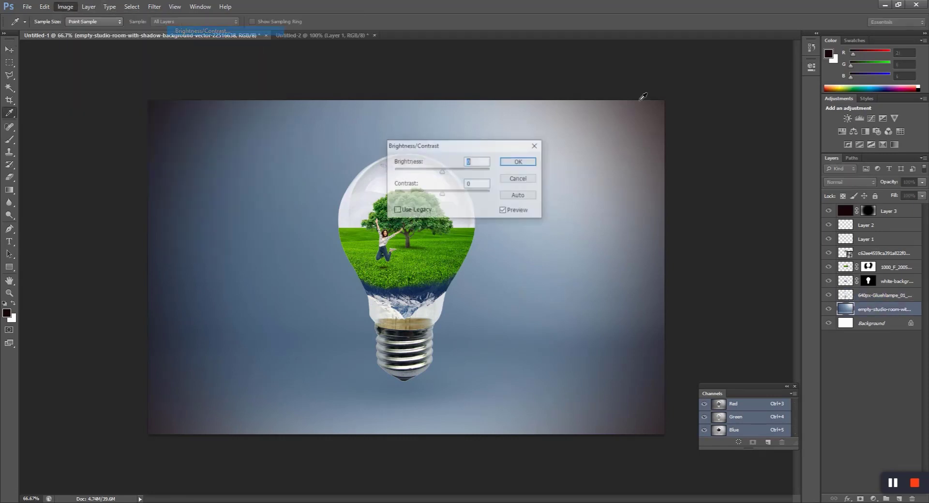
{"action": "mouse_move", "coordinate": [579, 117]}
{"action": "left_mouse_down"}
{"action": "mouse_move", "coordinate": [568, 117]}
{"action": "mouse_move", "coordinate": [590, 117]}
{"action": "left_mouse_up"}
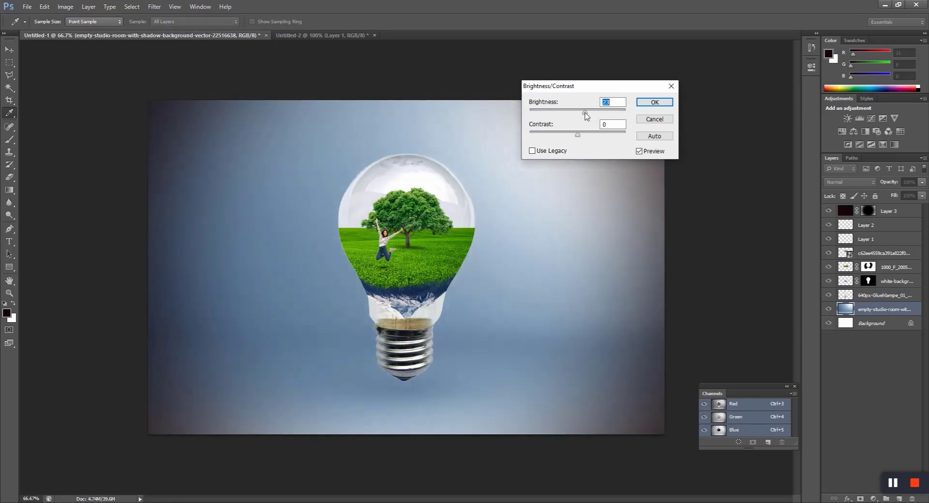
{"action": "left_click", "coordinate": [654, 102]}
{"action": "key", "text": "v"}
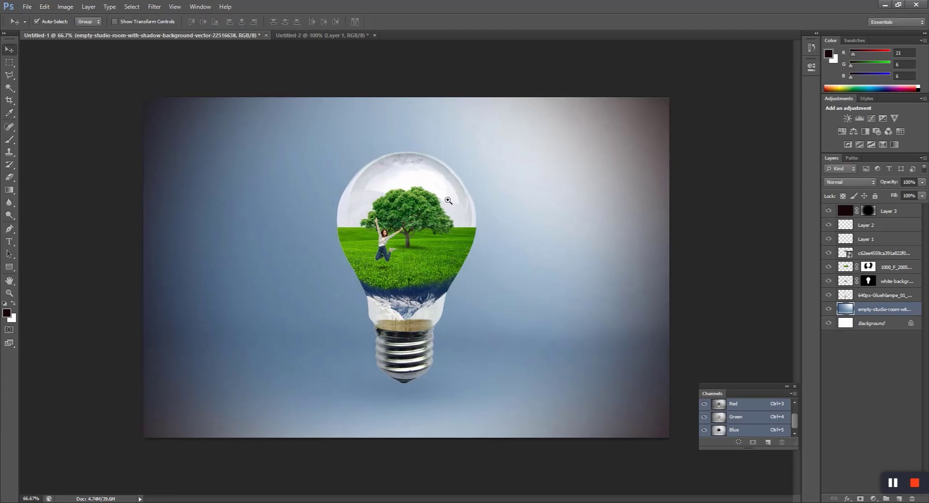
{"action": "left_click", "coordinate": [449, 201], "text": "ctrl"}
{"action": "left_click", "coordinate": [511, 188], "text": "ctrl+alt"}
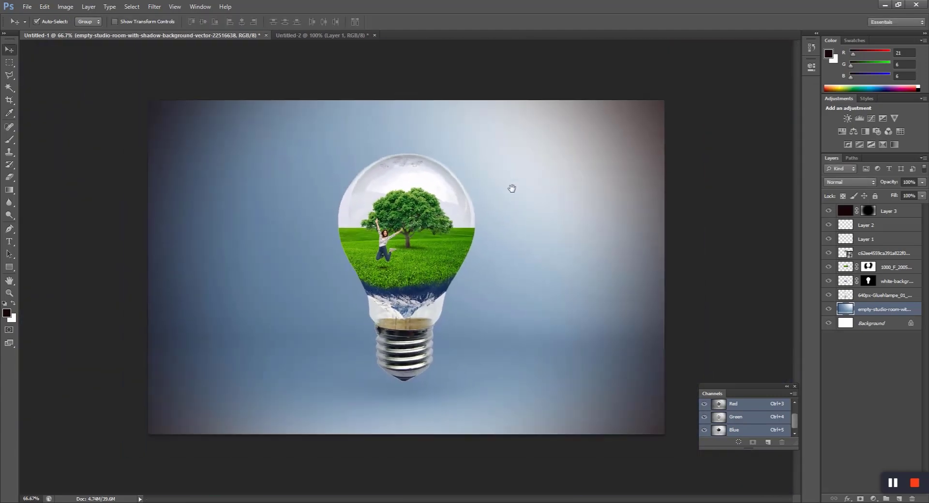
- Make a circular selection beside the bulb and fill it with near-black on a new layer directly above the studio background
{"action": "key", "text": "alt+bracketright"}
{"action": "left_click", "coordinate": [9, 62]}
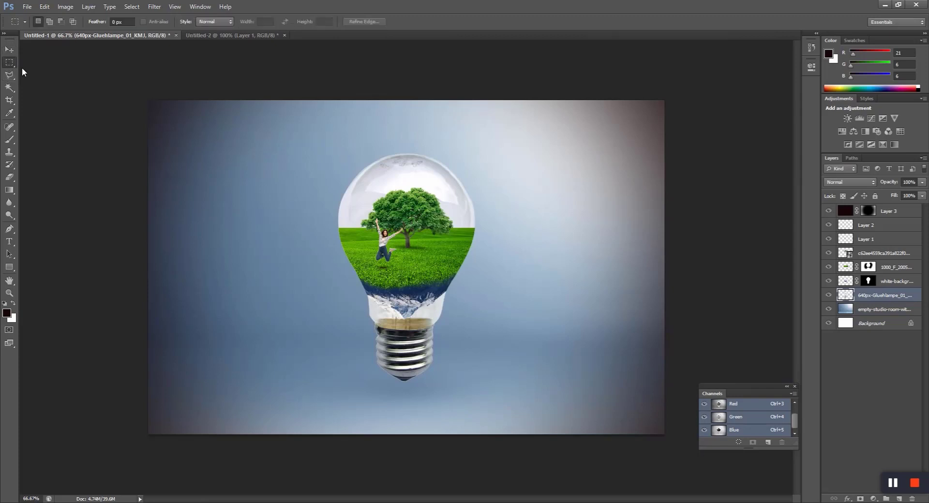
{"action": "right_click", "coordinate": [9, 63]}
{"action": "left_click", "coordinate": [39, 71]}
{"action": "key", "text": "v"}
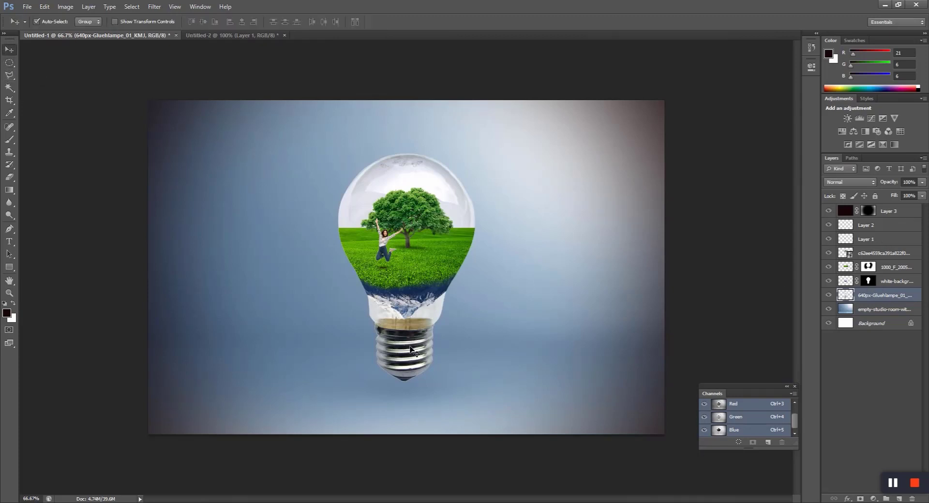
{"action": "left_click", "coordinate": [862, 308]}
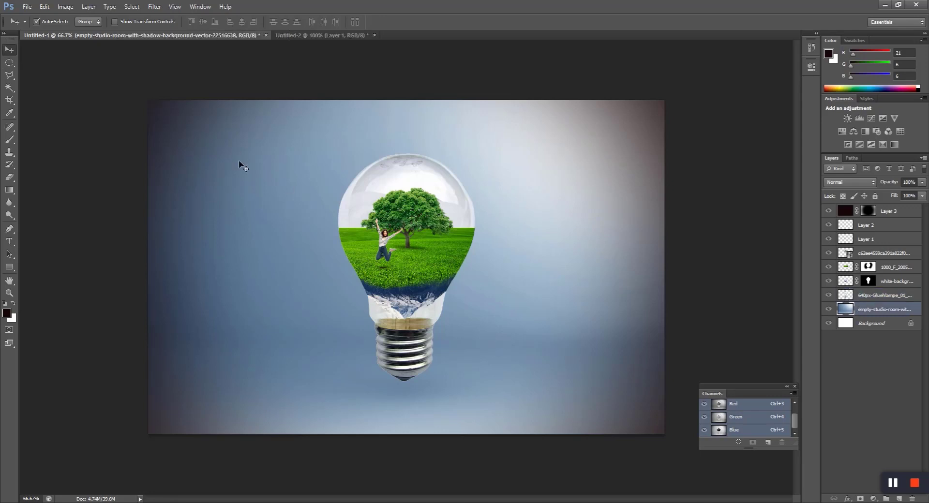
{"action": "left_click", "coordinate": [9, 62]}
{"action": "left_click_drag", "start_coordinate": [395, 249], "coordinate": [356, 264]}
{"action": "key", "text": "ctrl+shift+n"}
{"action": "key", "text": "Return"}
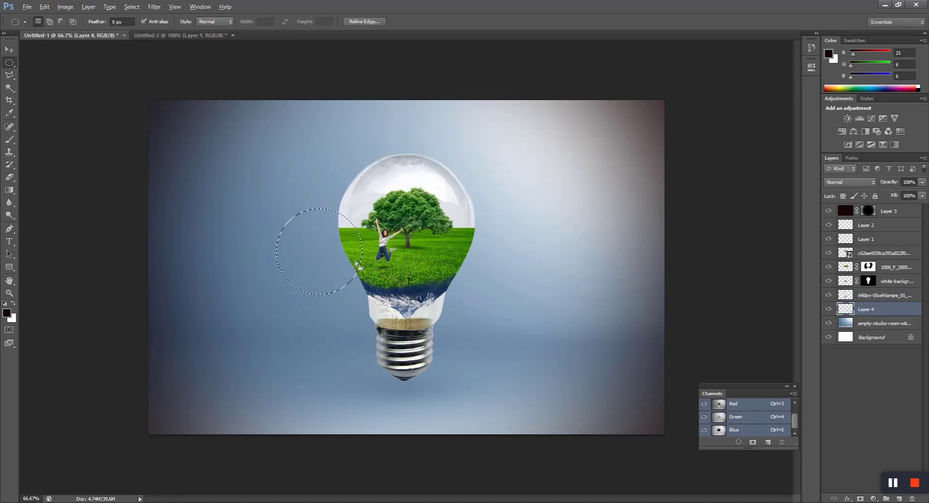
{"action": "key", "text": "alt+BackSpace"}
- Move the near-black circle clear of the bulb's left side and apply a Gaussian Blur with a 100.6 px radius
{"action": "key", "text": "ctrl+t"}
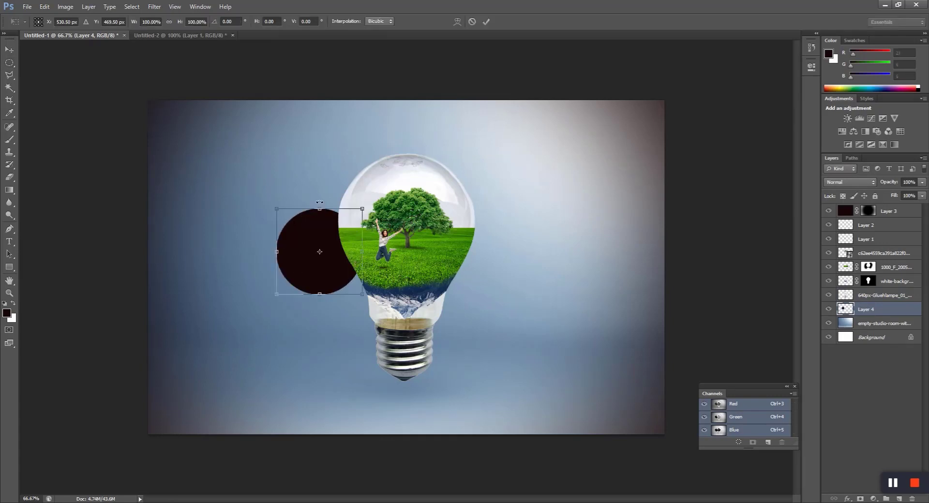
{"action": "mouse_move", "coordinate": [323, 207]}
{"action": "left_mouse_down"}
{"action": "mouse_move", "coordinate": [323, 265]}
{"action": "mouse_move", "coordinate": [323, 208]}
{"action": "left_mouse_up"}
{"action": "key", "text": "Return"}
{"action": "key", "text": "v"}
{"action": "left_click_drag", "start_coordinate": [369, 299], "coordinate": [345, 309]}
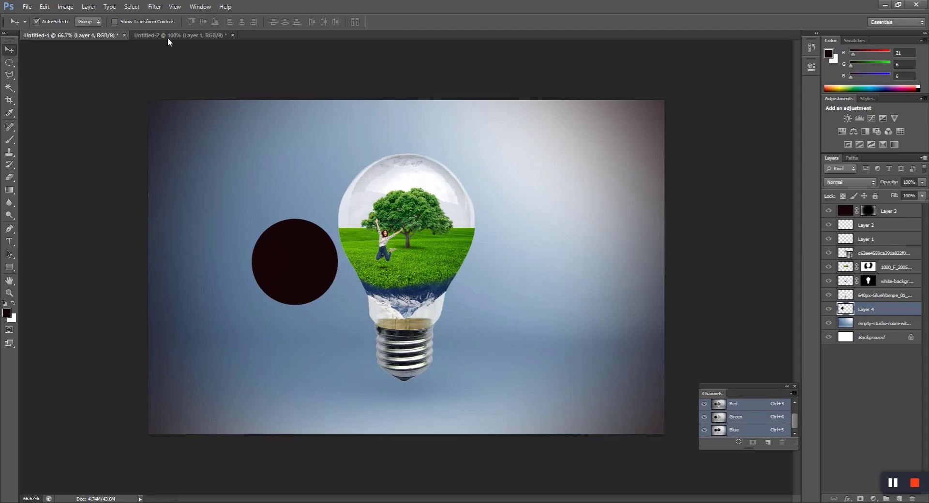
{"action": "left_click", "coordinate": [154, 7]}
{"action": "mouse_move", "coordinate": [216, 108]}
{"action": "left_click", "coordinate": [303, 173]}
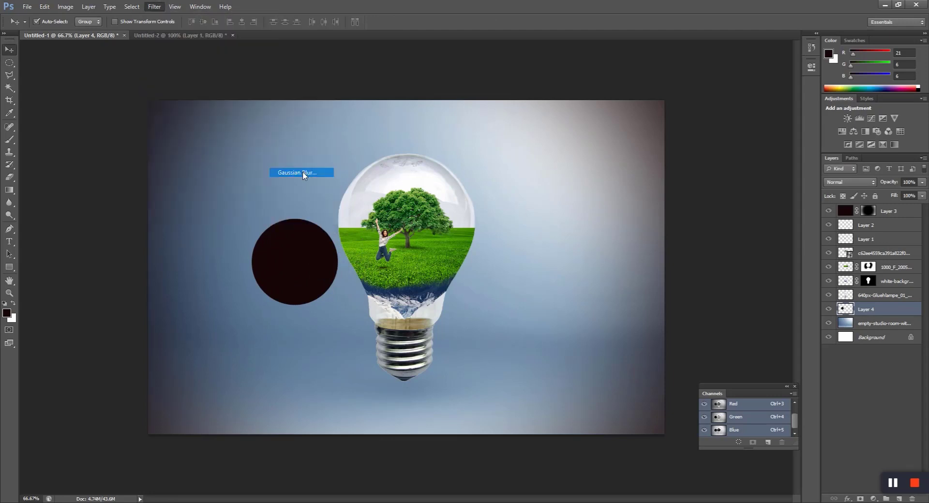
{"action": "mouse_move", "coordinate": [590, 241]}
{"action": "left_mouse_down"}
{"action": "mouse_move", "coordinate": [608, 242]}
{"action": "mouse_move", "coordinate": [591, 241]}
{"action": "left_mouse_up"}
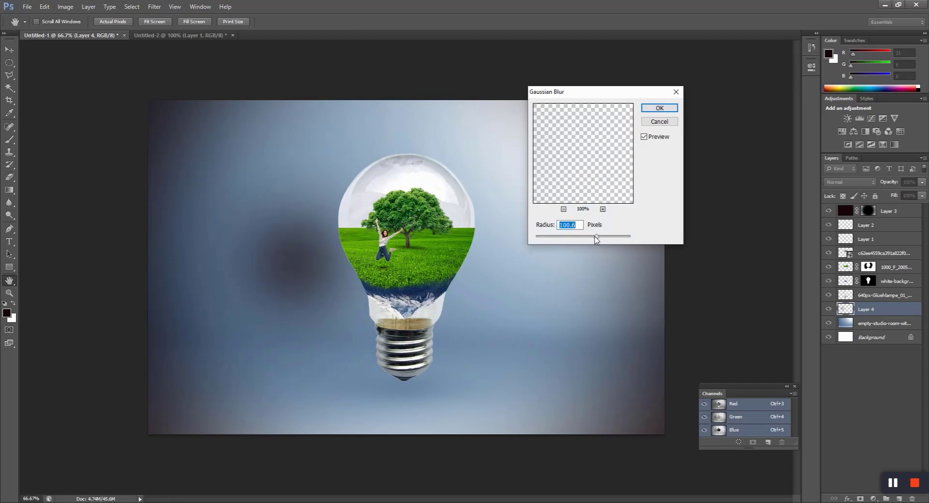
{"action": "left_click", "coordinate": [659, 108]}
- Transform the blurred circle into a flat shadow, about 61% wide and 8% high, centred just below the bulb's base
{"action": "key", "text": "ctrl+t"}
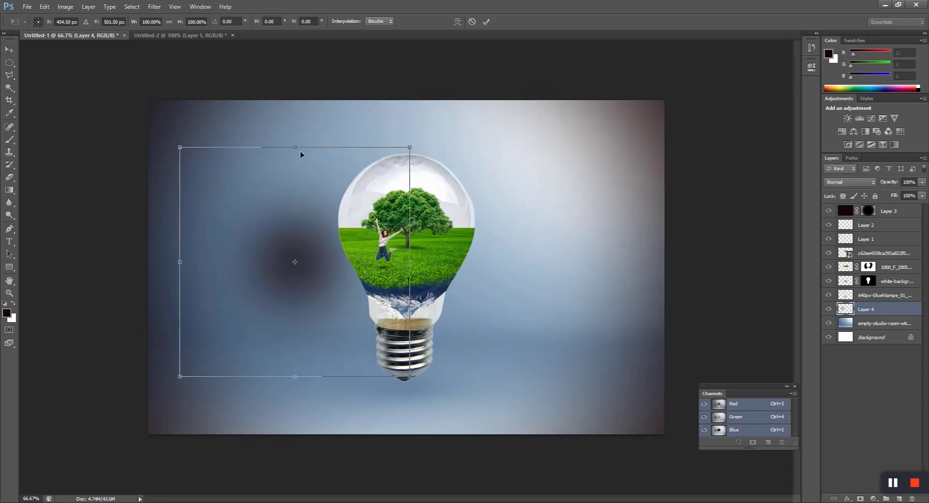
{"action": "left_click_drag", "start_coordinate": [301, 153], "coordinate": [419, 395]}
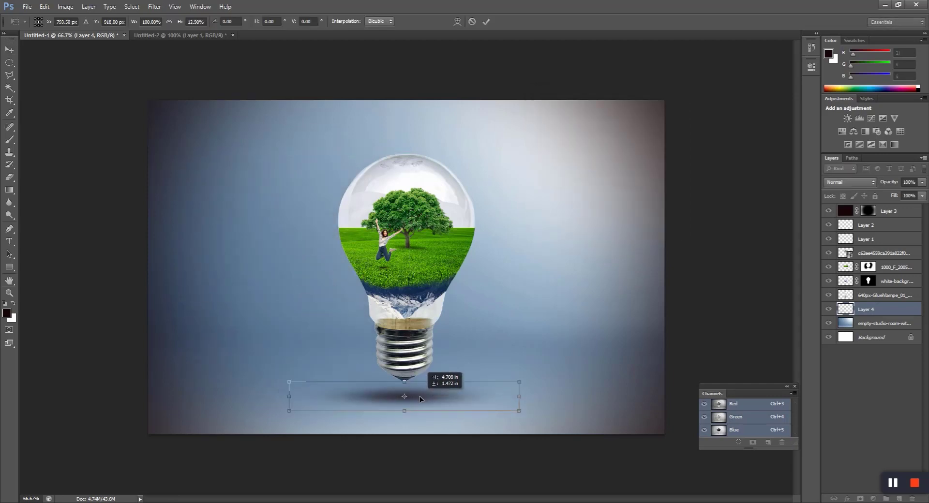
{"action": "left_click_drag", "start_coordinate": [519, 396], "coordinate": [477, 387]}
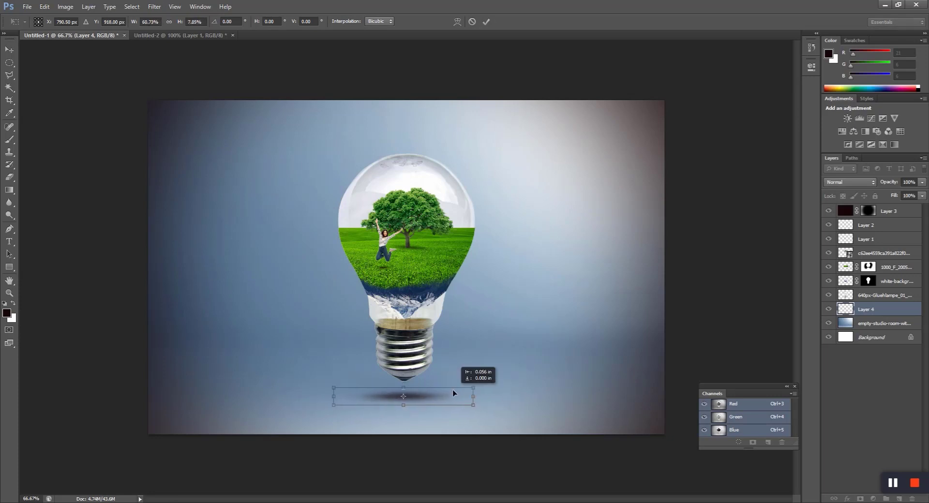
{"action": "key", "text": "Return"}
- Fine-tune the shadow's height beneath the bulb by nudging it up 10 px and back down in 1 px increments
{"action": "key", "text": "shift+Up"}
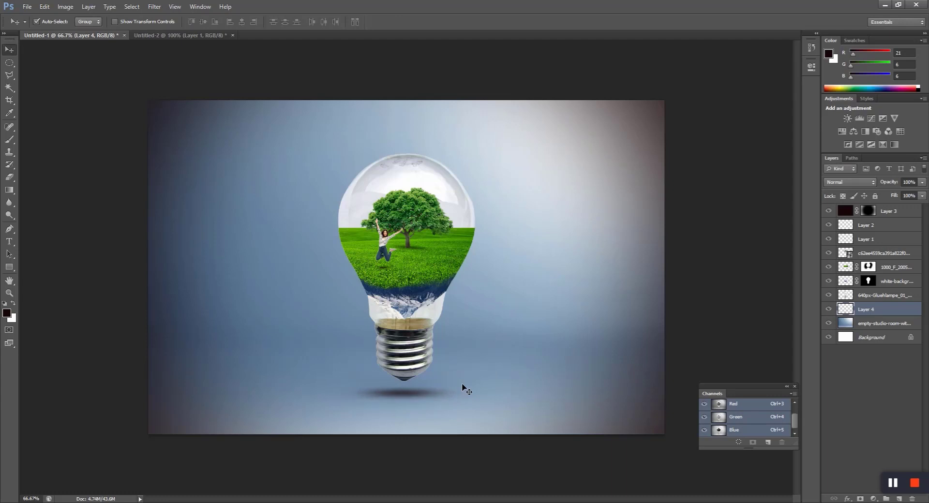
{"action": "key", "text": "Down"}
{"action": "key", "text": "Down"}
{"action": "key", "text": "Down"}
{"action": "key", "text": "Down"}
{"action": "key", "text": "Down"}
{"action": "key", "text": "Down"}
{"action": "key", "text": "Down"}
{"action": "key", "text": "Down"}
{"action": "key", "text": "Down"}
{"action": "key", "text": "Down"}
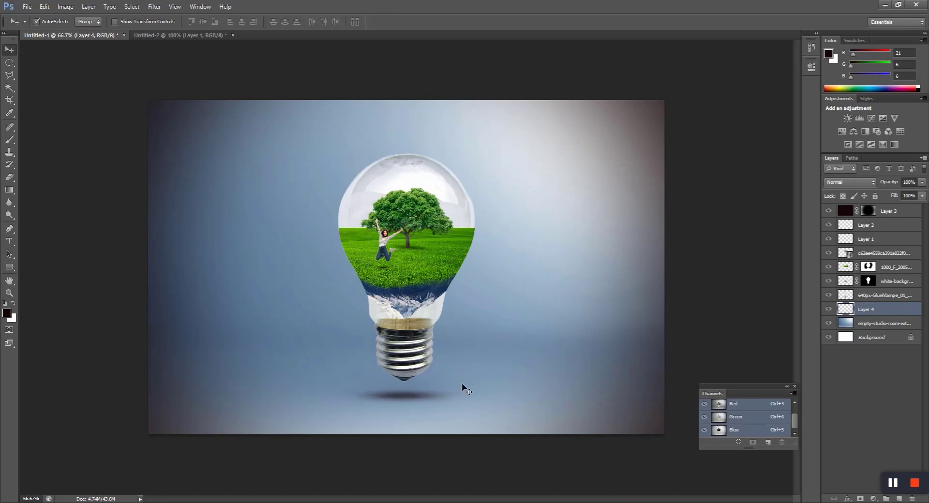
{"action": "left_click", "coordinate": [493, 361]}
{"action": "key", "text": "ctrl+minus"}
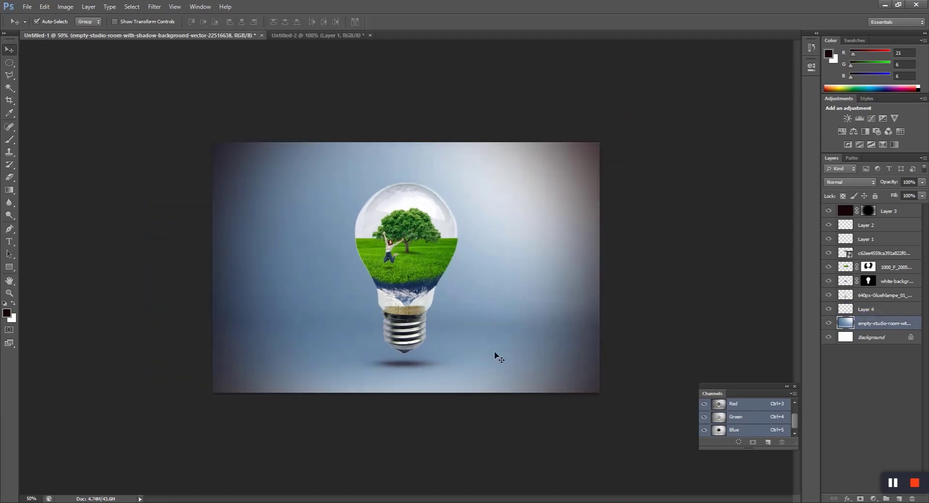
{"action": "key", "text": "ctrl+plus"}
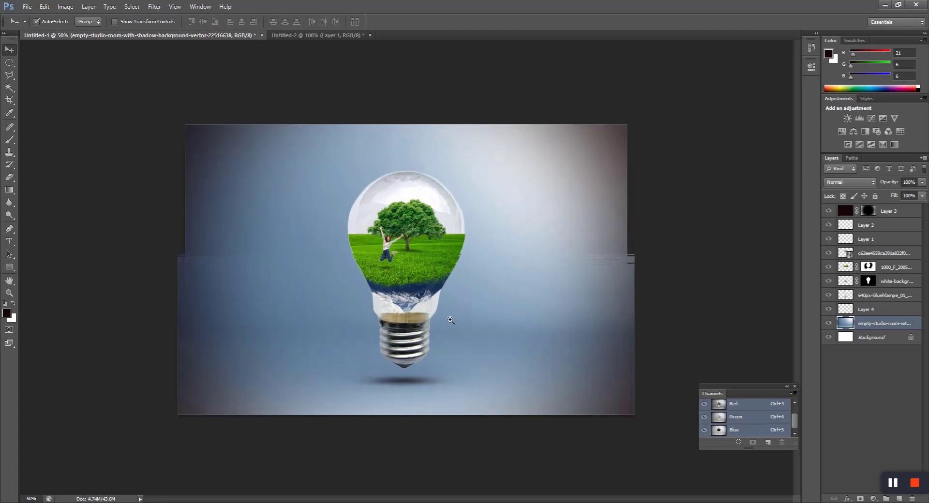